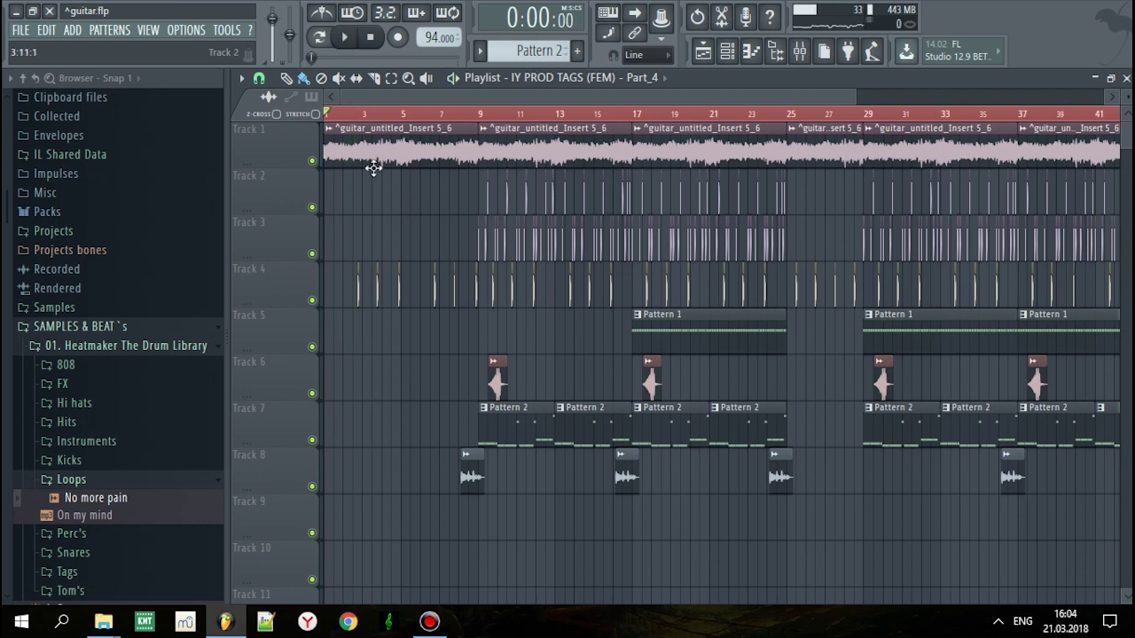
Play the full arrangement in the Playlist from bar 5 to hear the intro
{"action": "left_click", "coordinate": [364, 116]}
{"action": "left_click", "coordinate": [409, 115]}
{"action": "key", "text": "space"}
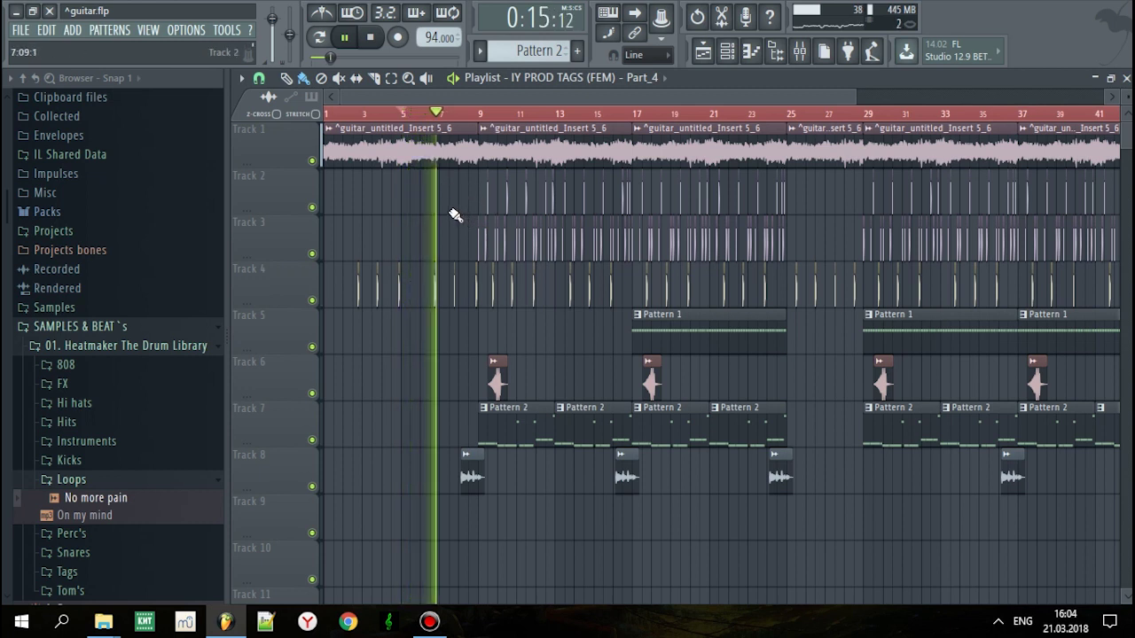
{"action": "scroll", "coordinate": [479, 320], "scroll_direction": "up", "scroll_amount": 2}
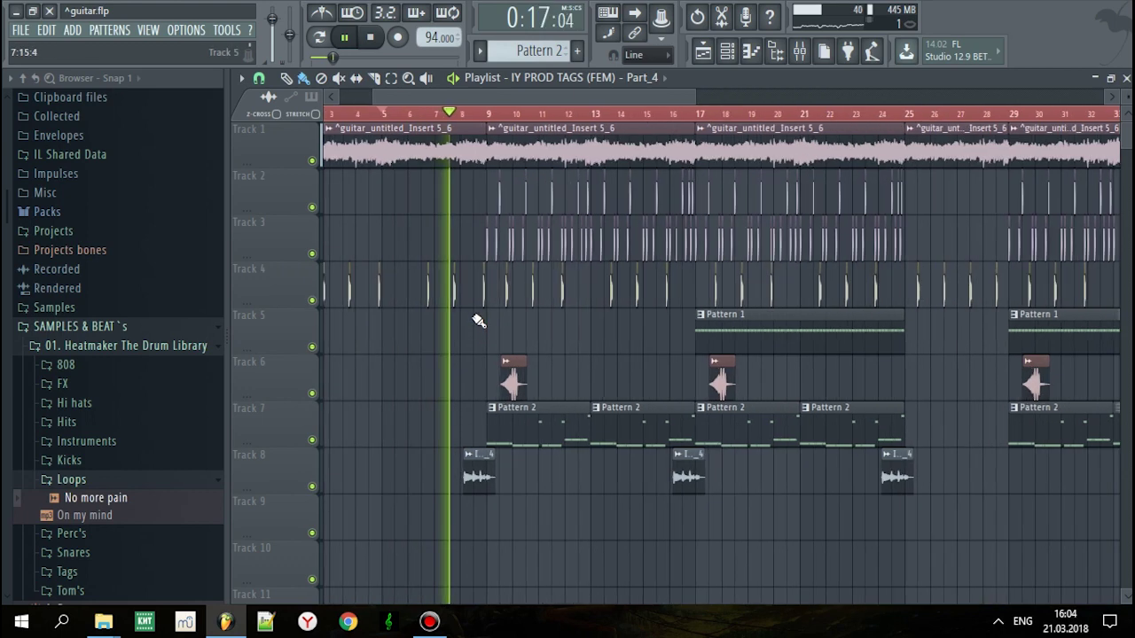
{"action": "scroll", "coordinate": [479, 321], "scroll_direction": "up", "scroll_amount": 2}
{"action": "key", "text": "space"}
Solo Track 4 and audition its hits from the later part of bar 6, and restore all tracks
{"action": "left_click", "coordinate": [409, 115]}
{"action": "right_click", "coordinate": [312, 300]}
{"action": "key", "text": "space"}
{"action": "key", "text": "space"}
{"action": "key", "text": "space"}
{"action": "key", "text": "space"}
{"action": "key", "text": "space"}
{"action": "key", "text": "space"}
{"action": "right_click", "coordinate": [319, 305]}
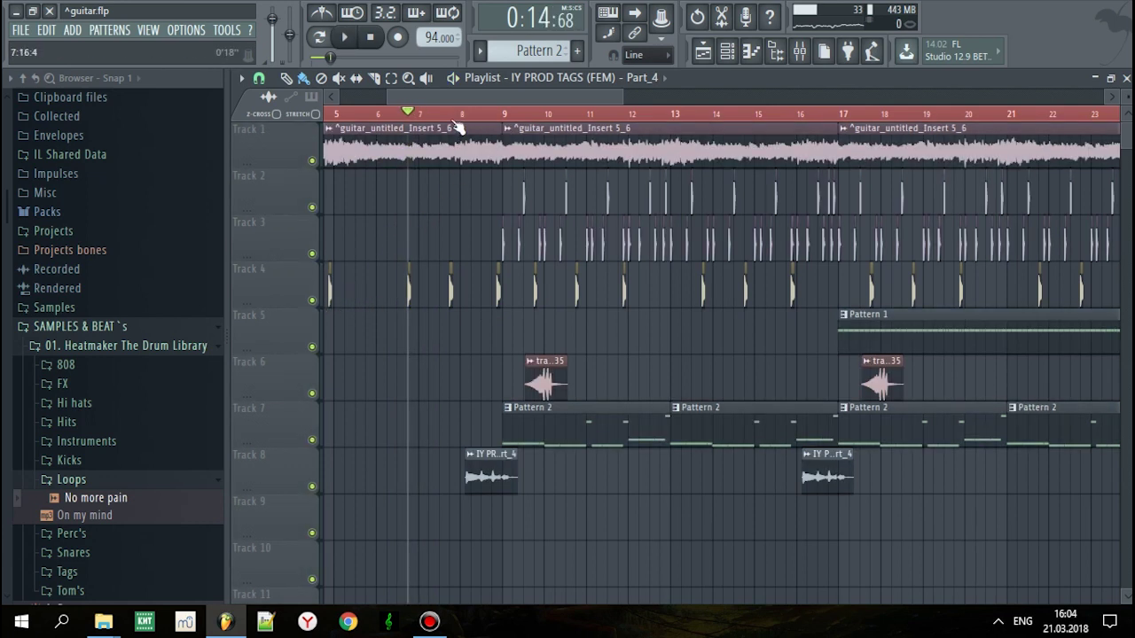
Play the full mix into bar 9, and audition Track 2 soloed from bar 9 before restoring all tracks
{"action": "key", "text": "space"}
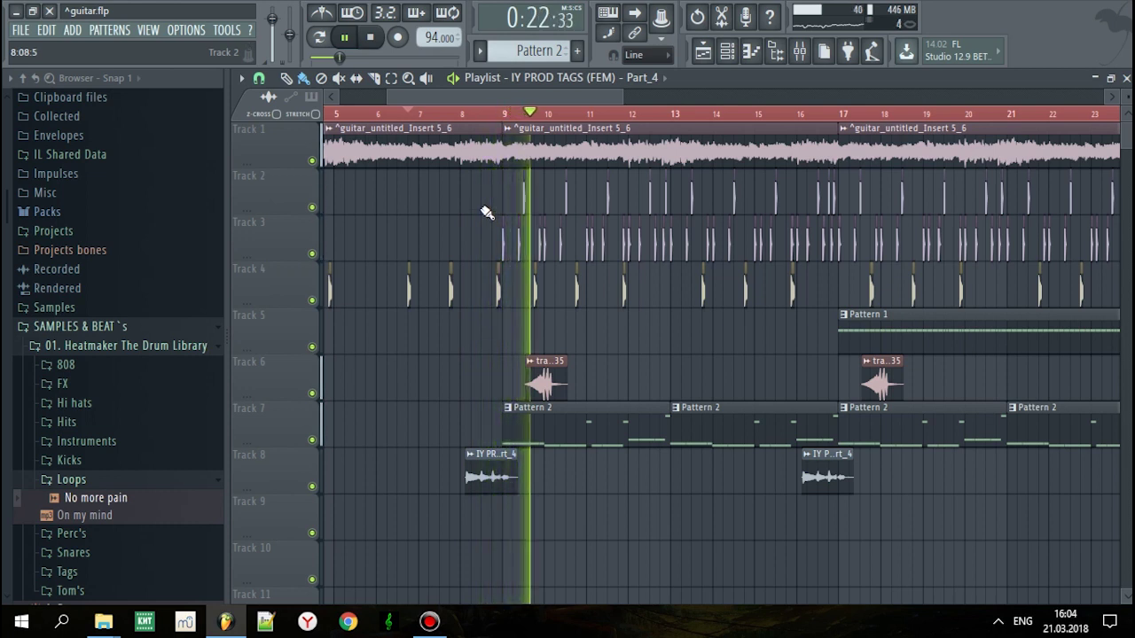
{"action": "key", "text": "space"}
{"action": "left_click", "coordinate": [508, 116]}
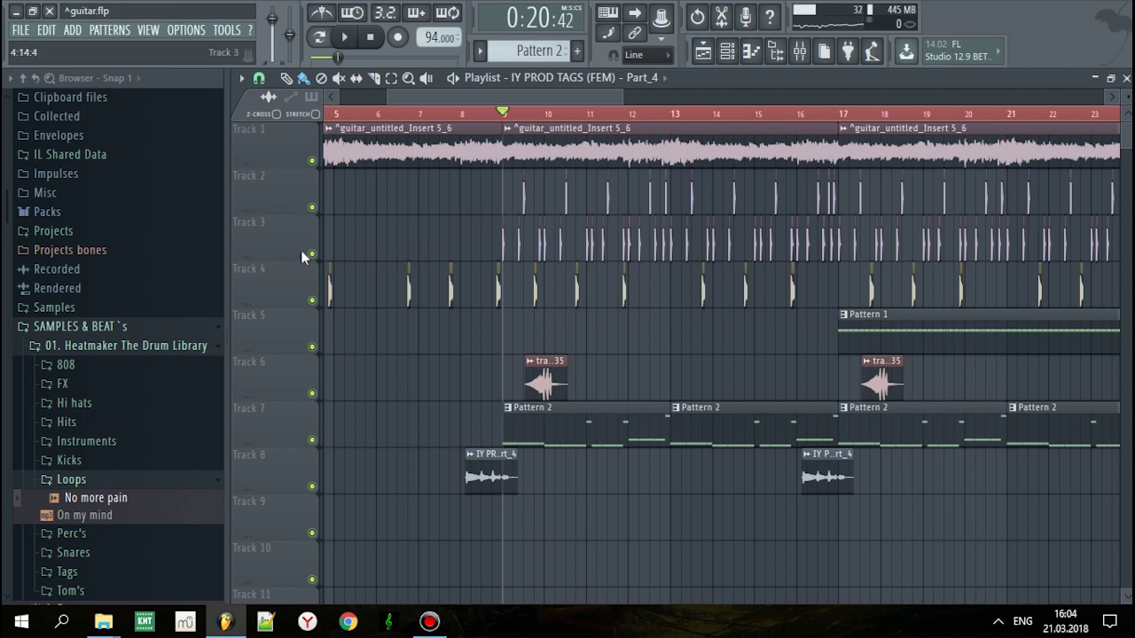
{"action": "right_click", "coordinate": [312, 209]}
{"action": "key", "text": "space"}
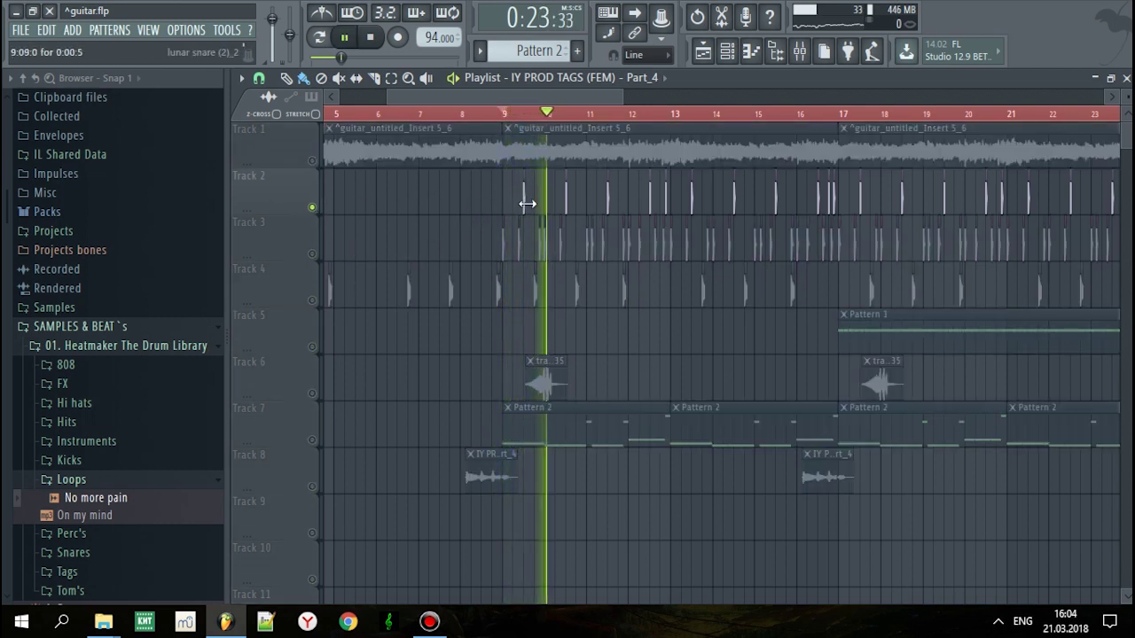
{"action": "key", "text": "space"}
{"action": "right_click", "coordinate": [321, 213]}
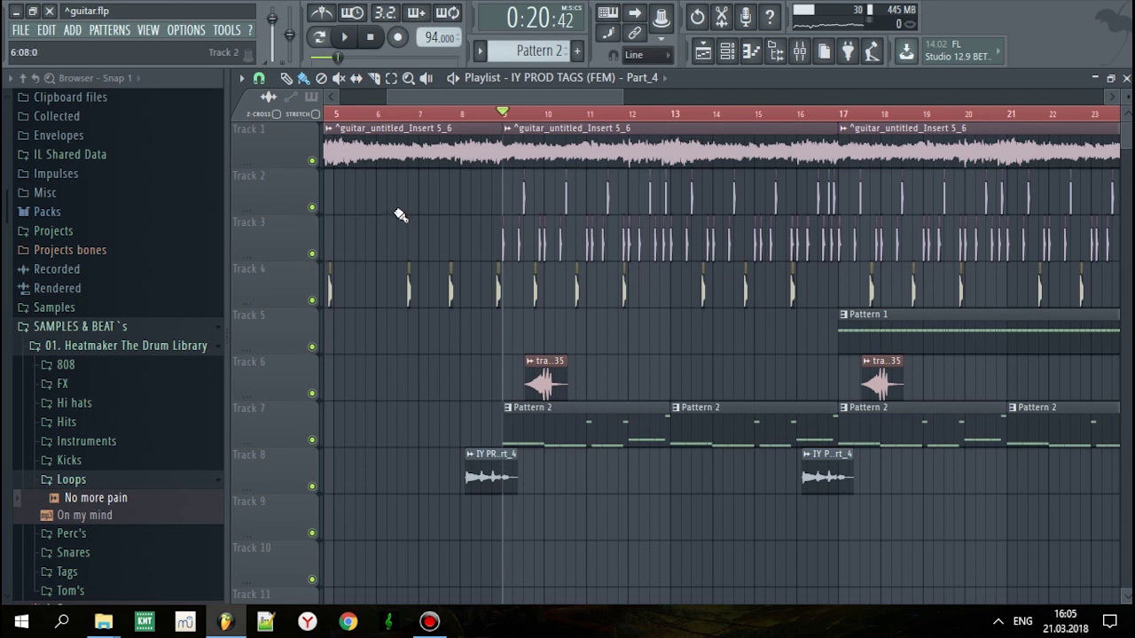
Solo Track 3 and listen to its drum hits from bar 9, and restore all tracks
{"action": "right_click", "coordinate": [311, 254]}
{"action": "key", "text": "space"}
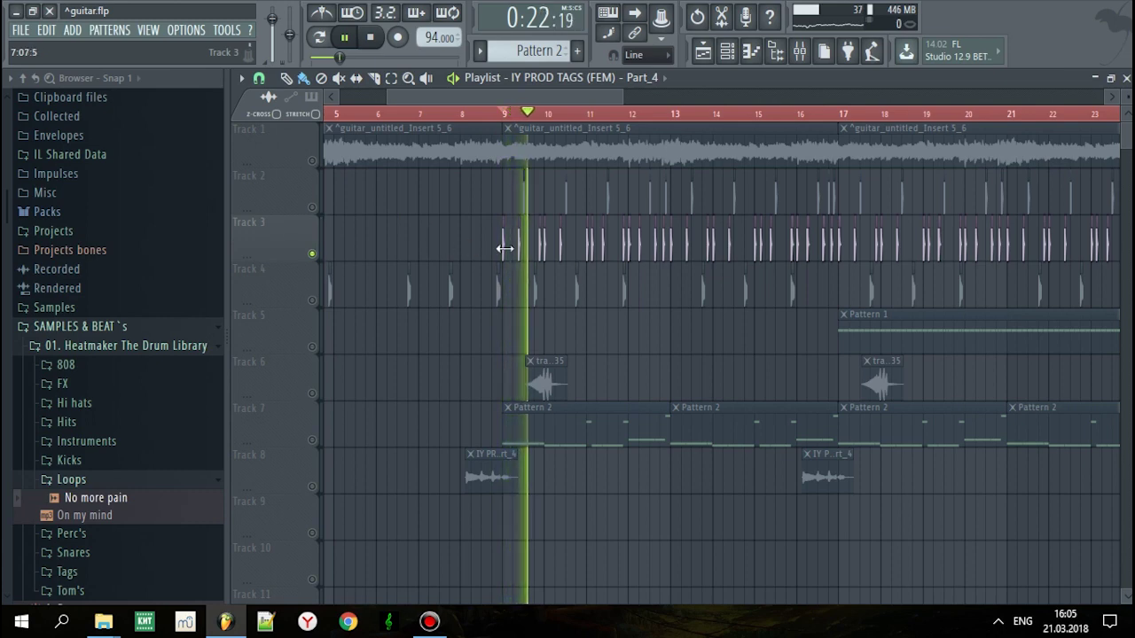
{"action": "scroll", "coordinate": [544, 311], "scroll_direction": "up", "scroll_amount": 3}
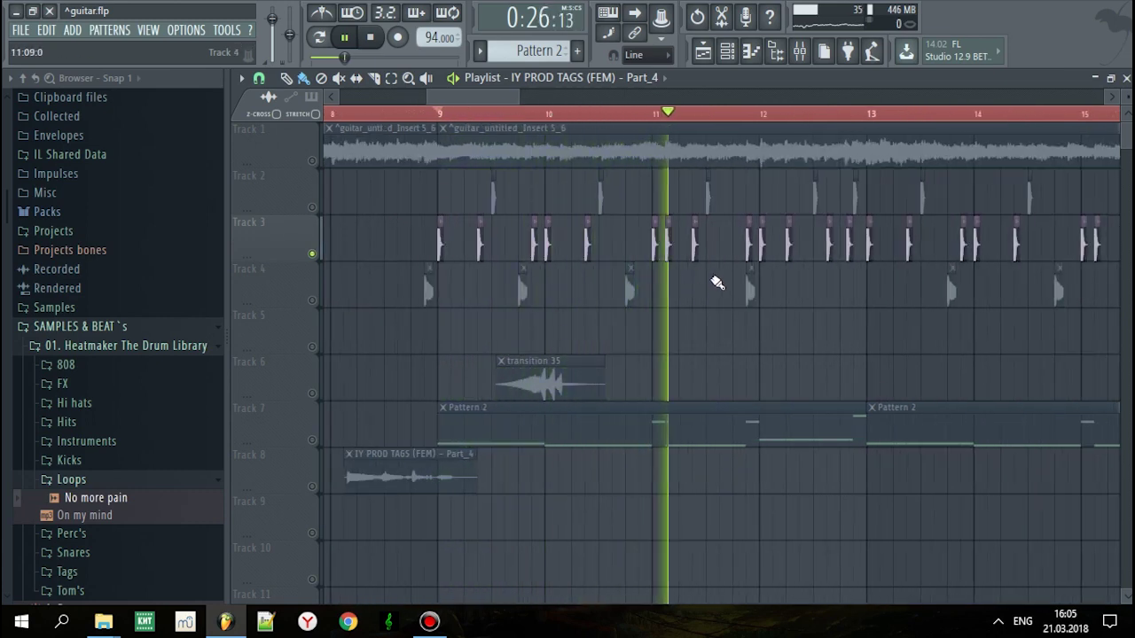
{"action": "key", "text": "space"}
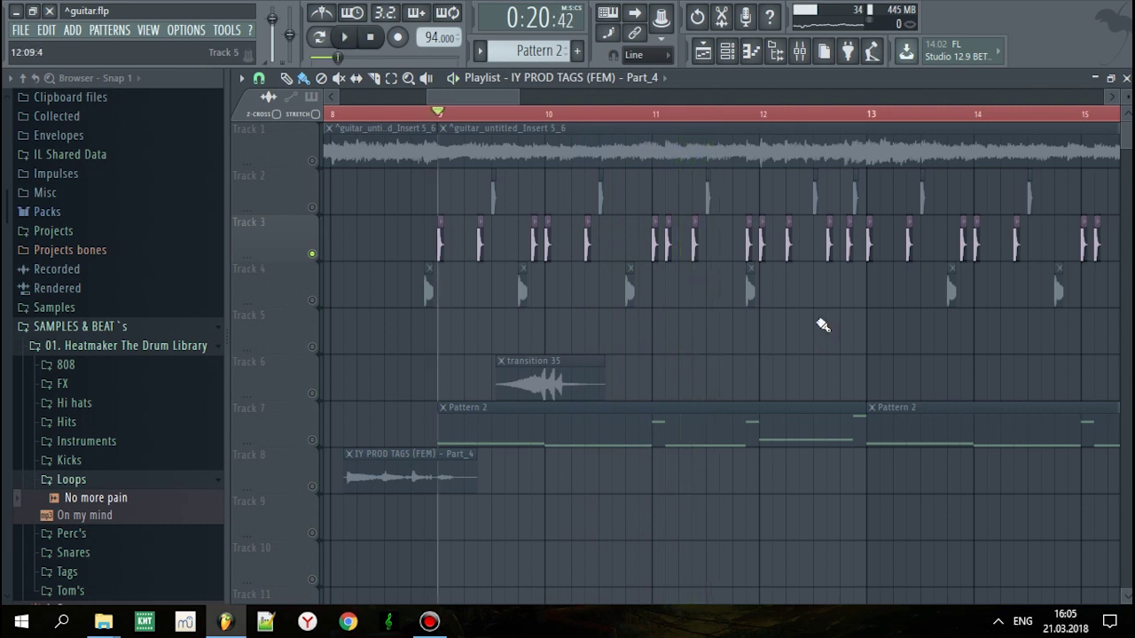
{"action": "right_click", "coordinate": [312, 255]}
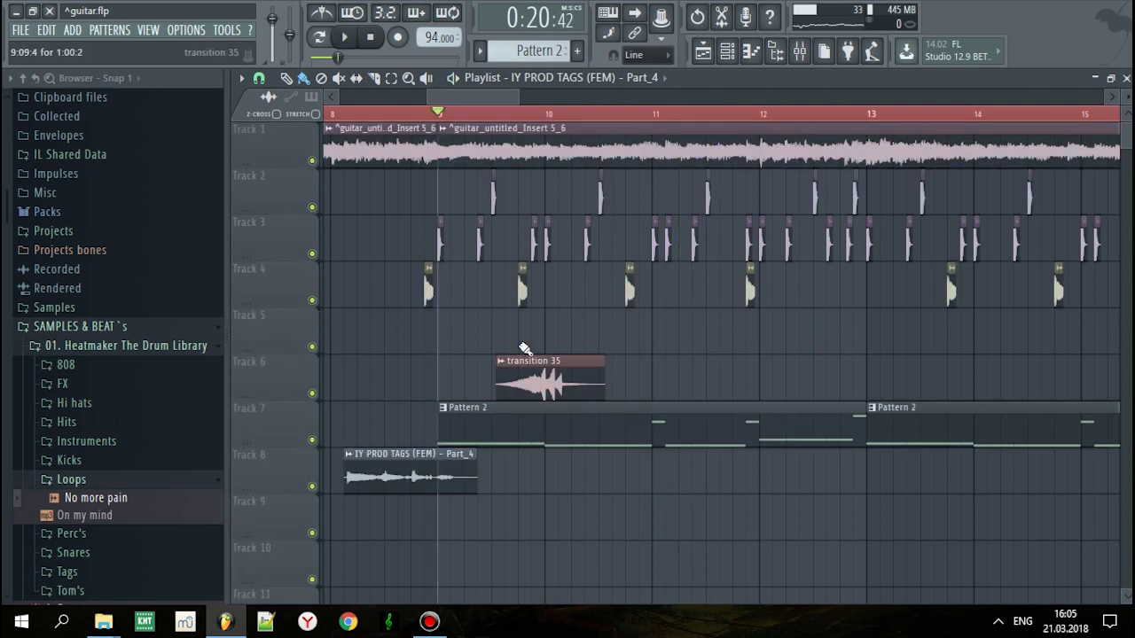
Solo Track 4 and listen to it from the middle of bar 9, and restore all tracks
{"action": "right_click", "coordinate": [312, 300]}
{"action": "left_click", "coordinate": [505, 113]}
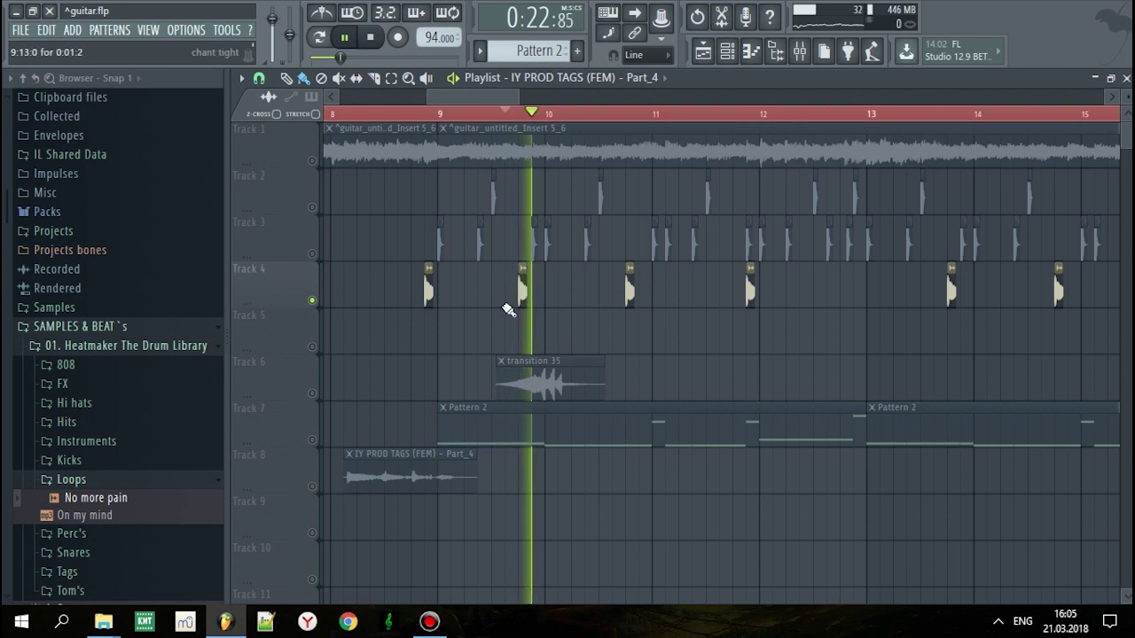
{"action": "right_click", "coordinate": [298, 302]}
{"action": "left_click", "coordinate": [290, 302]}
{"action": "right_click", "coordinate": [312, 302]}
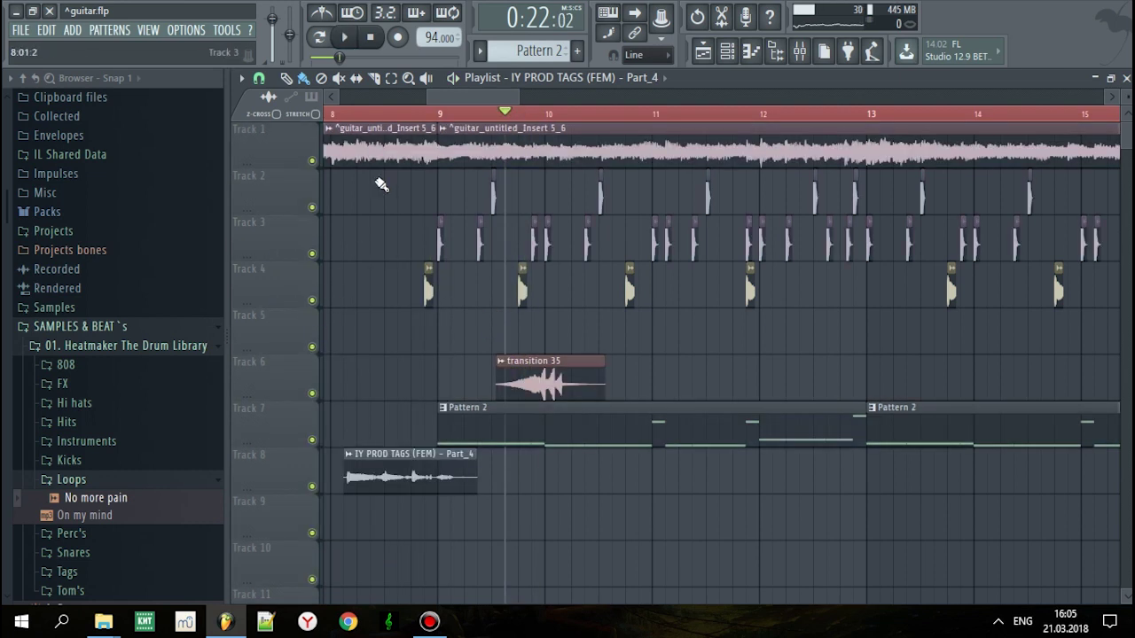
Solo Track 7 and listen to the Pattern 2 bassline from bar 9, and restore all tracks
{"action": "left_click", "coordinate": [441, 114]}
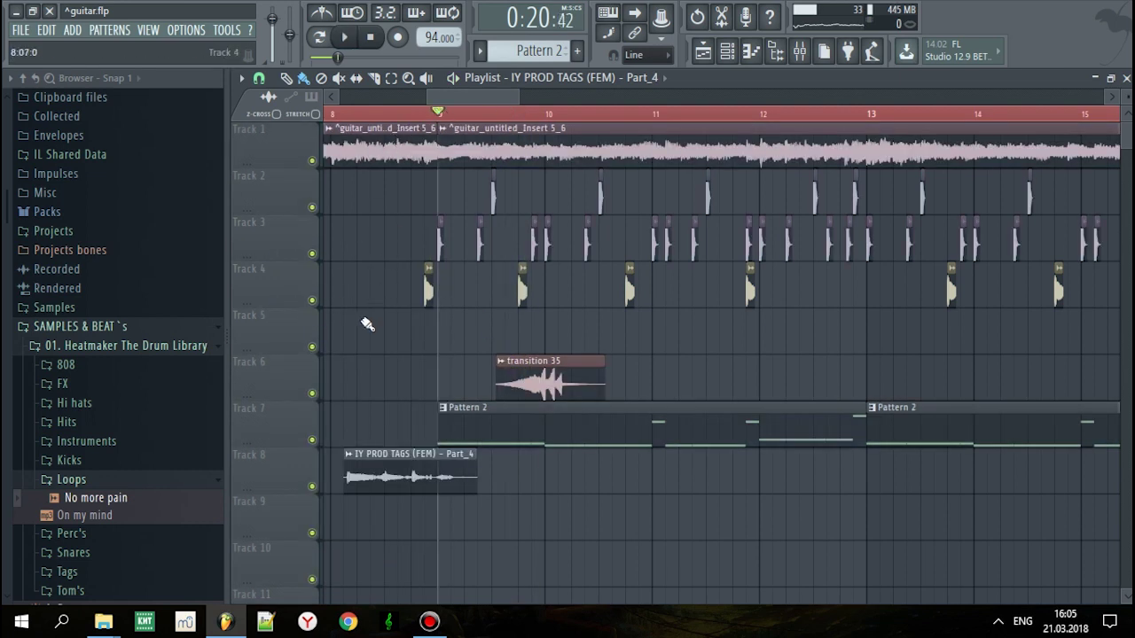
{"action": "right_click", "coordinate": [312, 440]}
{"action": "key", "text": "space"}
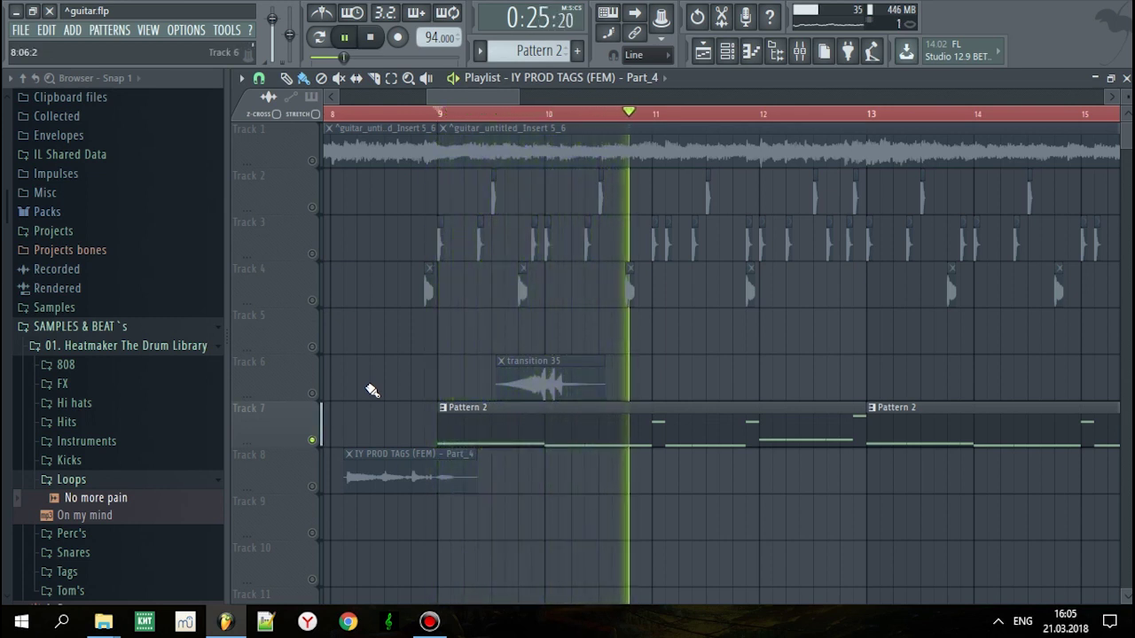
{"action": "key", "text": "space"}
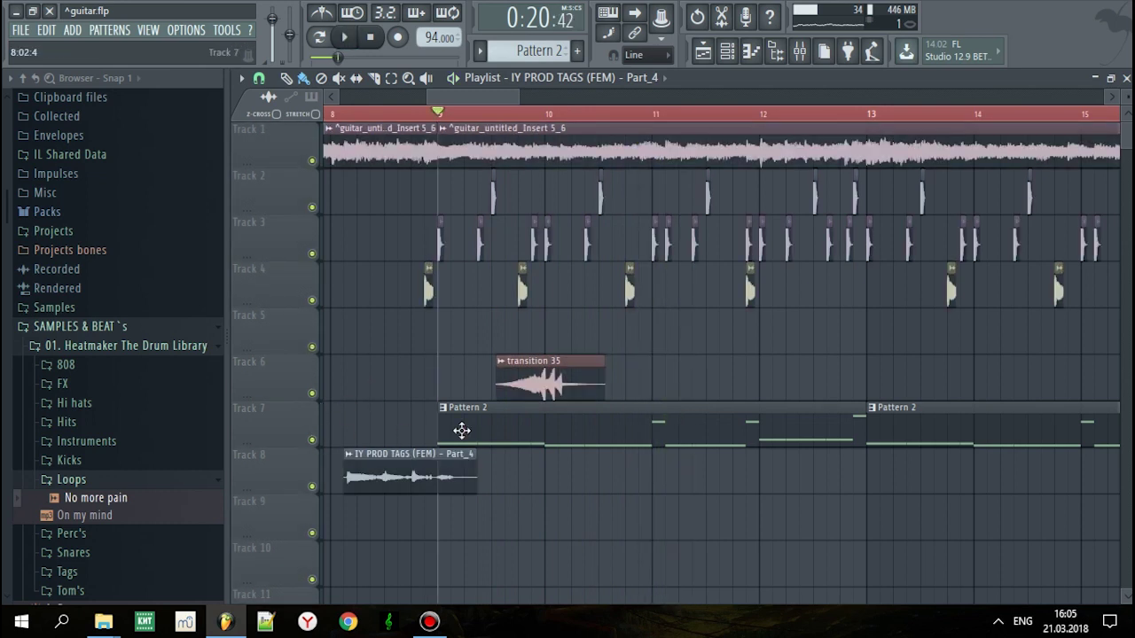
Inspect the 808 notes of Pattern 2 in the Piano roll, and play the full mix from bar 9 in the Playlist
{"action": "double_click", "coordinate": [530, 431]}
{"action": "scroll", "coordinate": [527, 430], "scroll_direction": "down", "scroll_amount": 8}
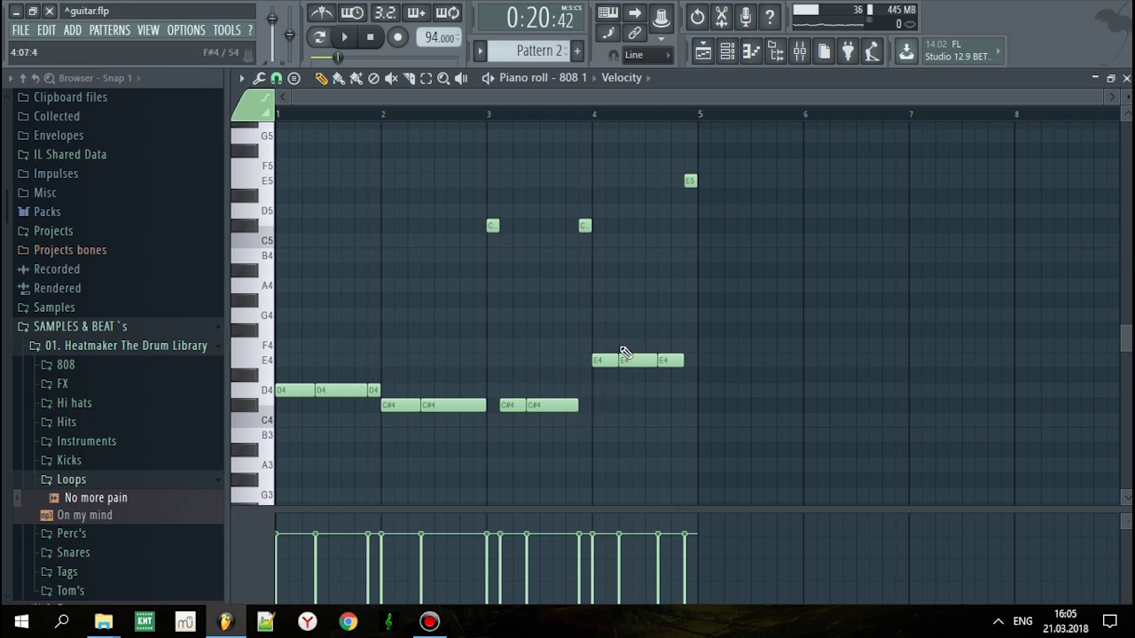
{"action": "left_click", "coordinate": [702, 50]}
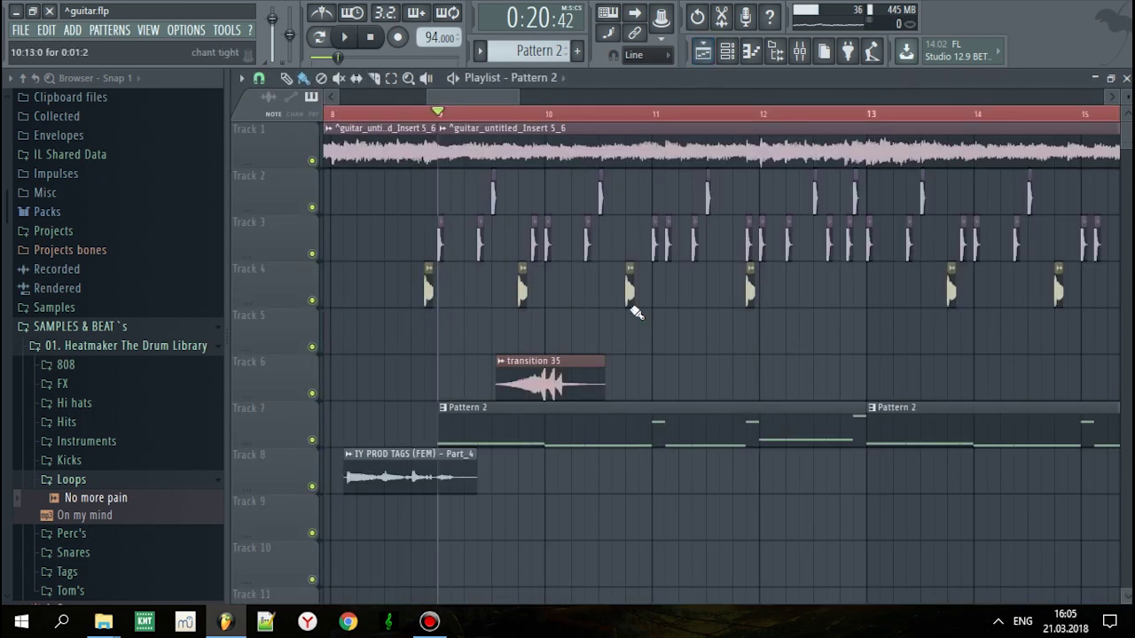
{"action": "key", "text": "space"}
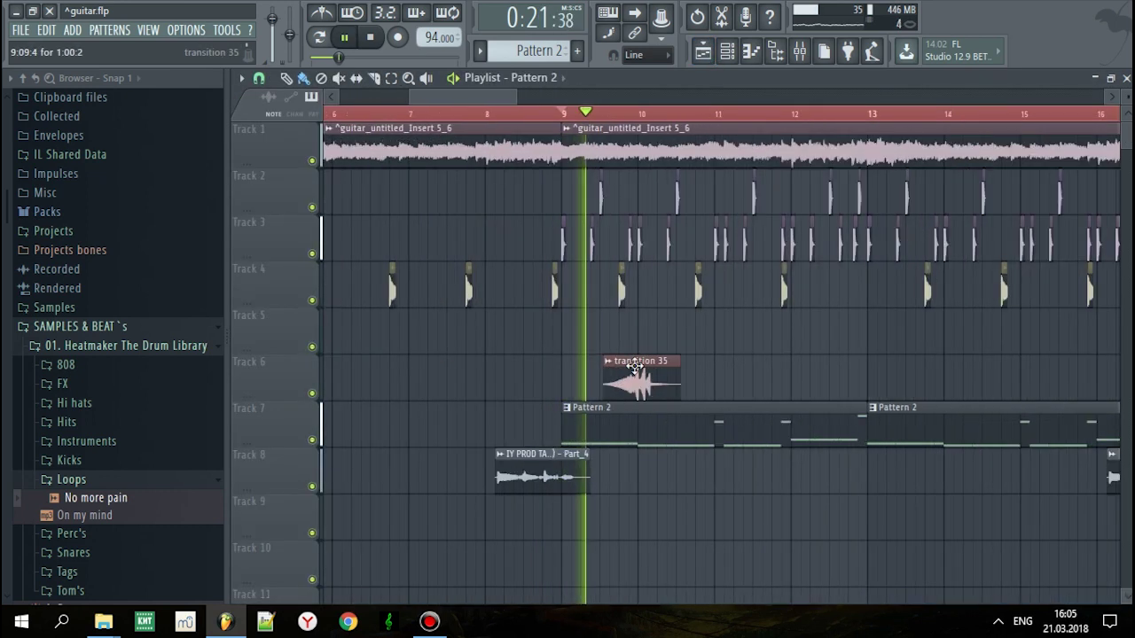
{"action": "key", "text": "space"}
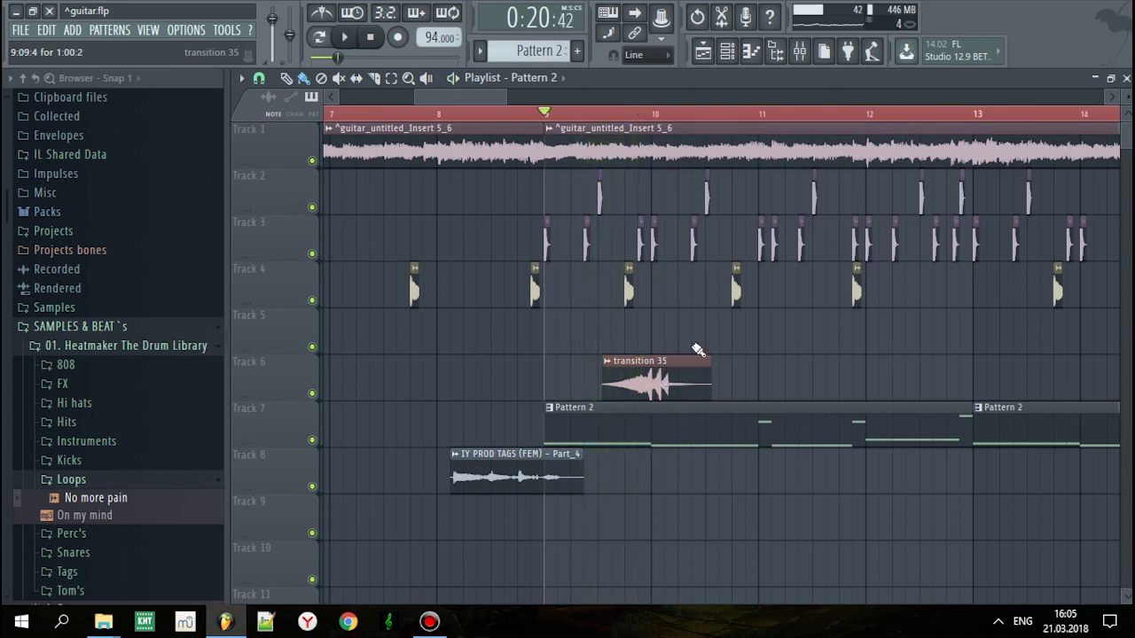
Play the arrangement from bar 17 and examine the hi-hat notes of Pattern 1 in the Piano roll before returning to the Playlist
{"action": "scroll", "coordinate": [700, 355], "scroll_direction": "down", "scroll_amount": 6}
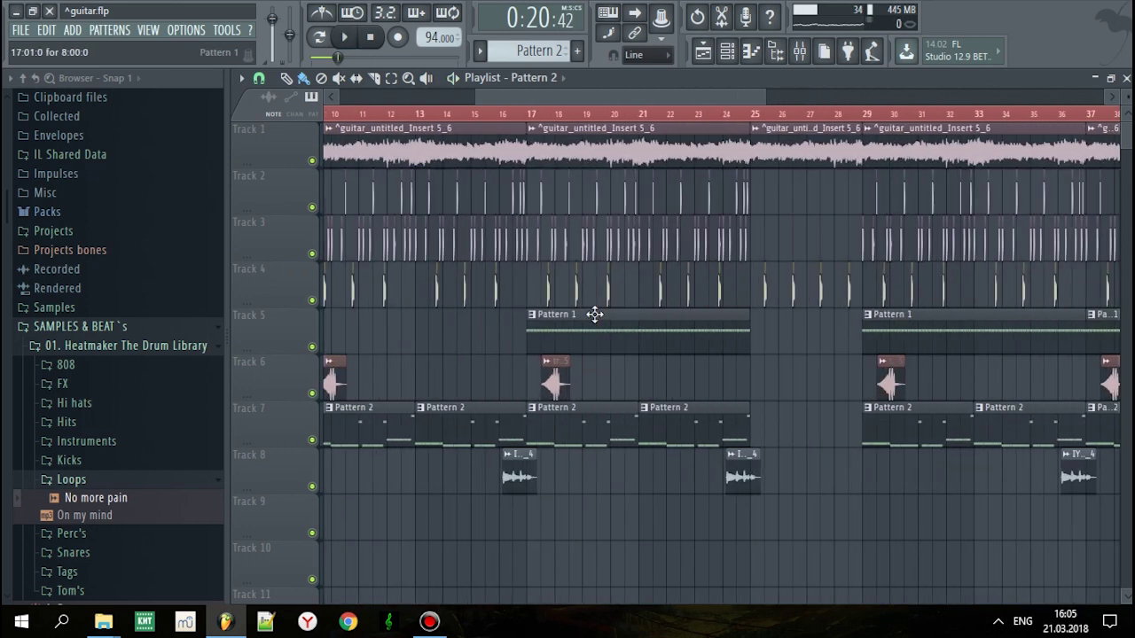
{"action": "key", "text": "space"}
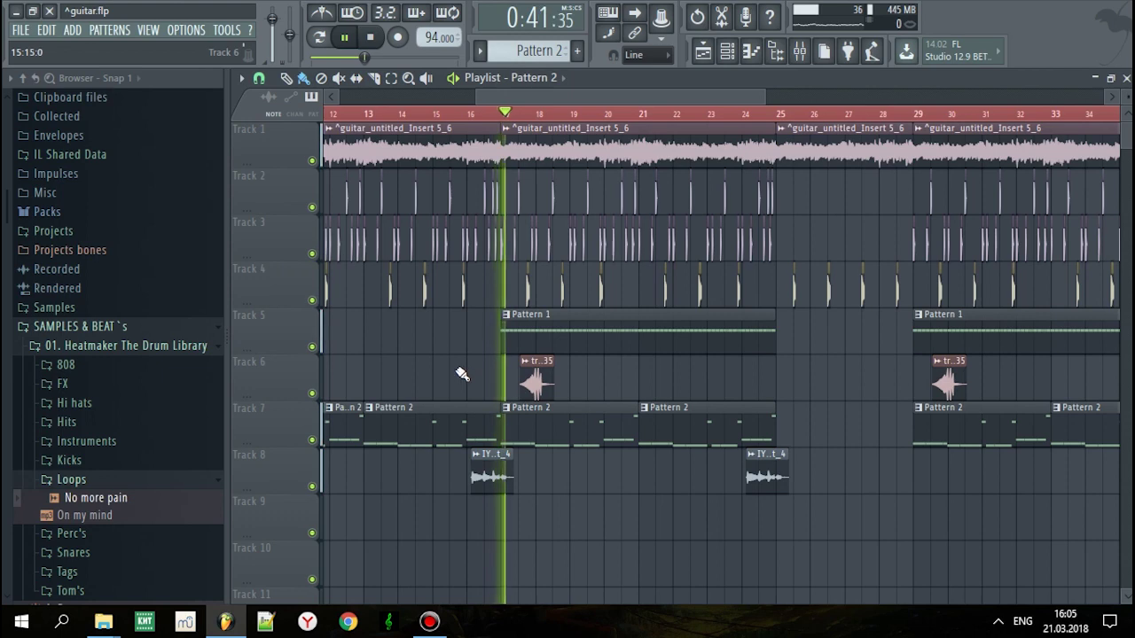
{"action": "double_click", "coordinate": [590, 341]}
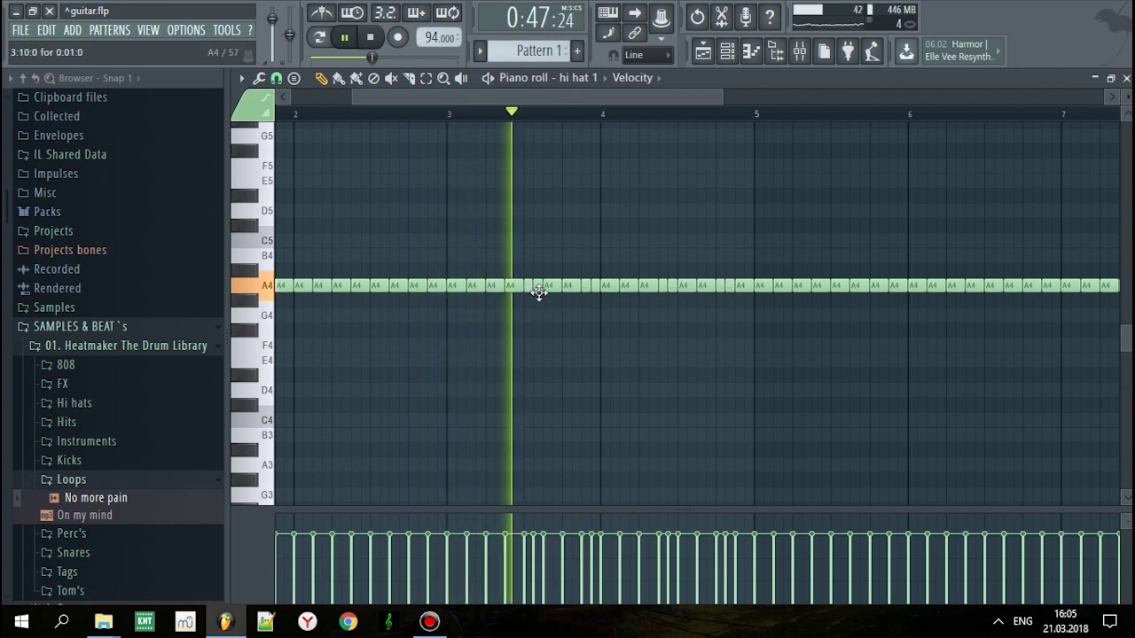
{"action": "left_click", "coordinate": [702, 51]}
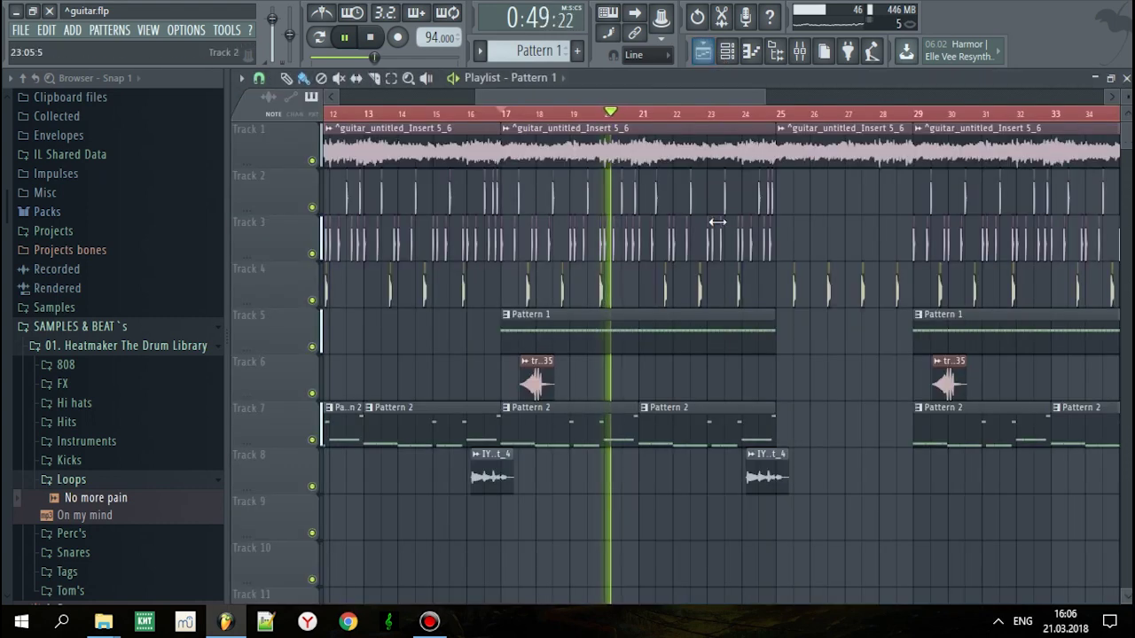
{"action": "scroll", "coordinate": [716, 346], "scroll_direction": "up", "scroll_amount": 1}
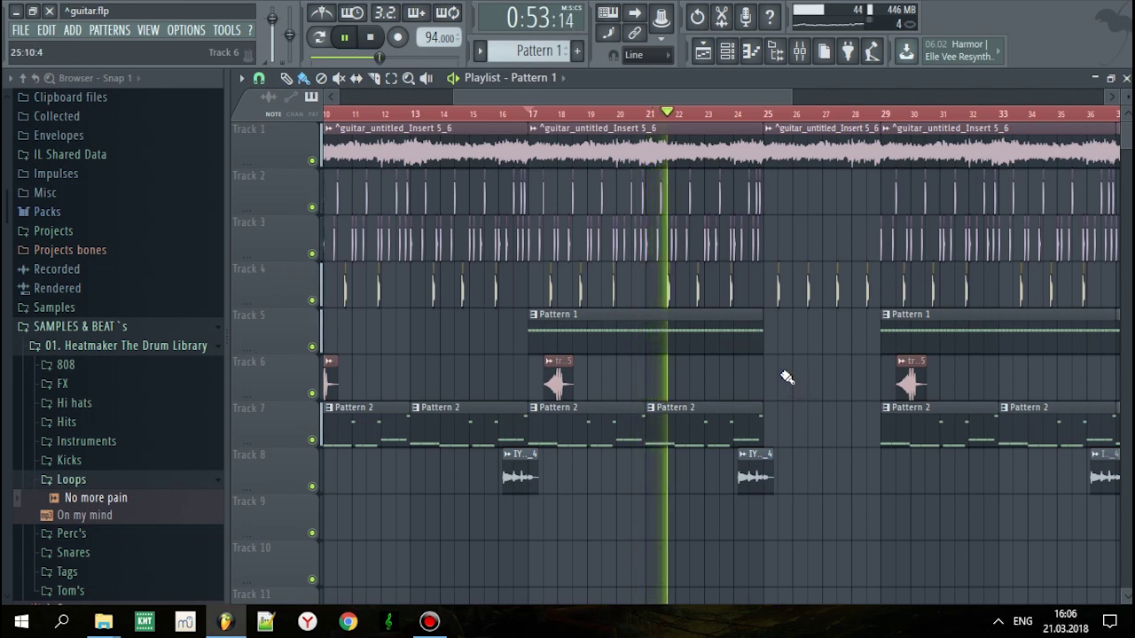
{"action": "key", "text": "space"}
Solo Track 1 in the Playlist and listen to the guitar from bar 9
{"action": "scroll", "coordinate": [795, 381], "scroll_direction": "down", "scroll_amount": 3}
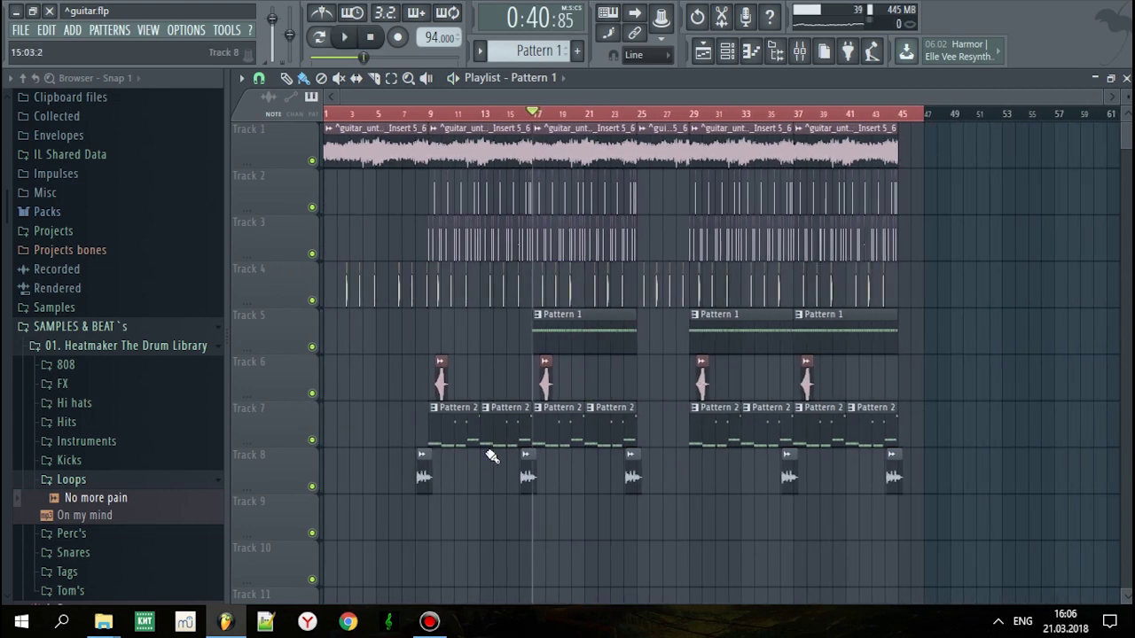
{"action": "scroll", "coordinate": [441, 454], "scroll_direction": "up", "scroll_amount": 5}
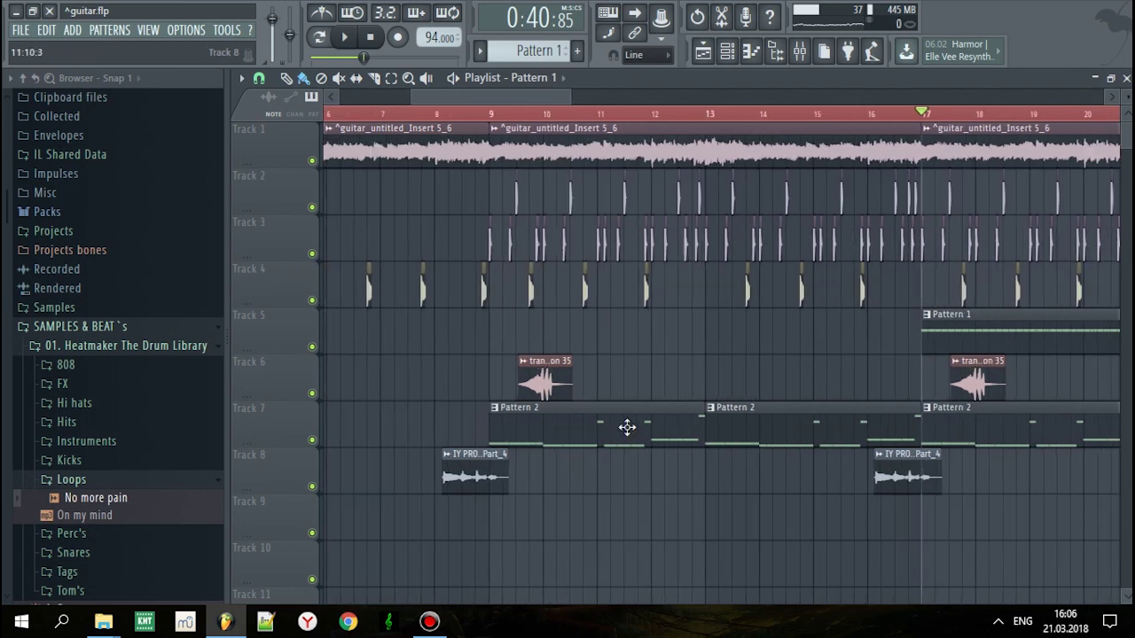
{"action": "left_click", "coordinate": [473, 115]}
{"action": "right_click", "coordinate": [312, 161]}
{"action": "key", "text": "space"}
{"action": "key", "text": "space"}
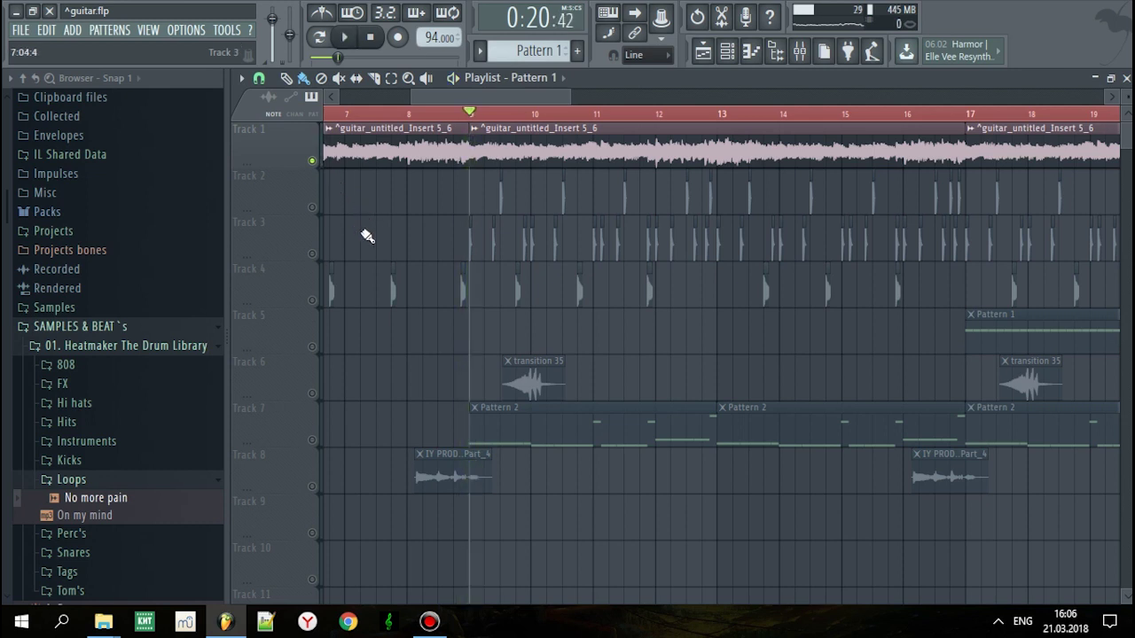
{"action": "key", "text": "space"}
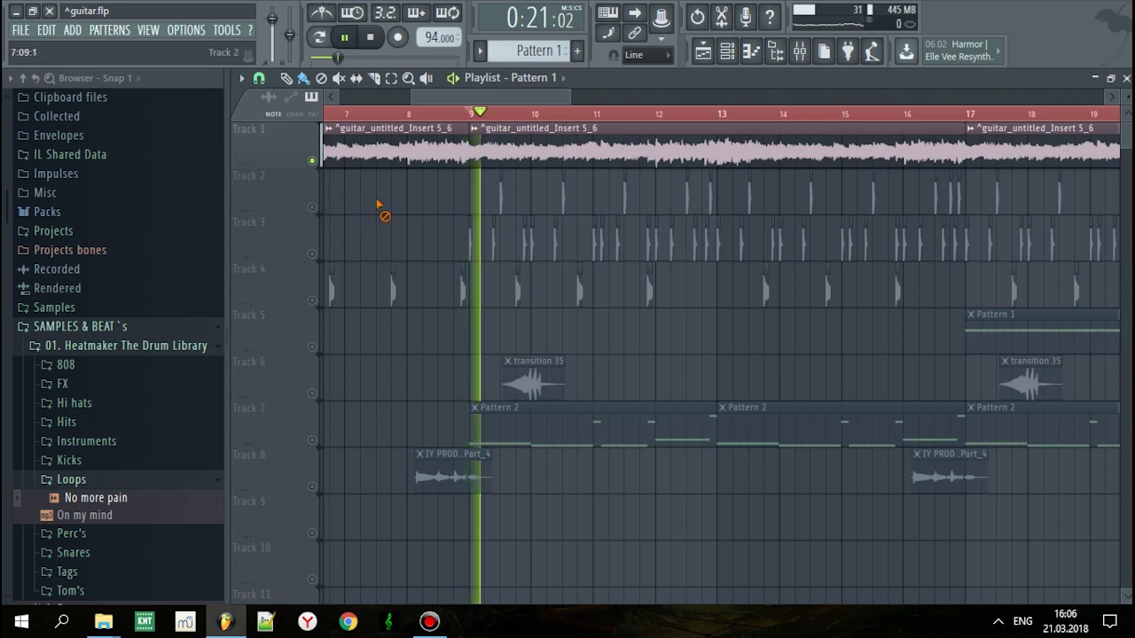
{"action": "key", "text": "space"}
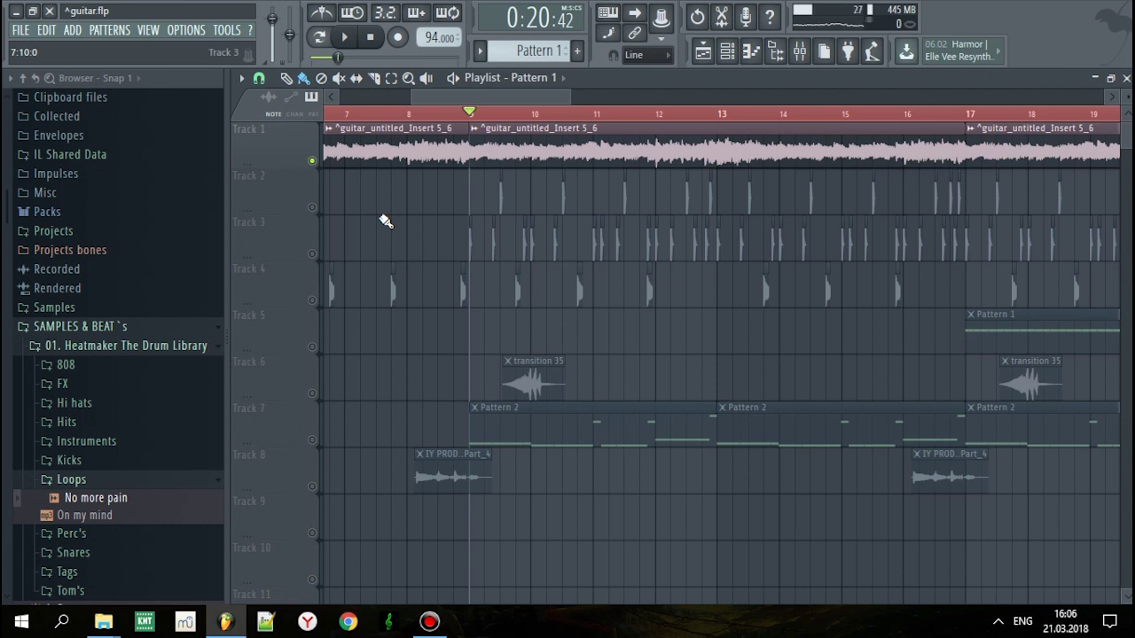
Replay the soloed guitar from bar 9 several times, and restore all tracks
{"action": "key", "text": "space"}
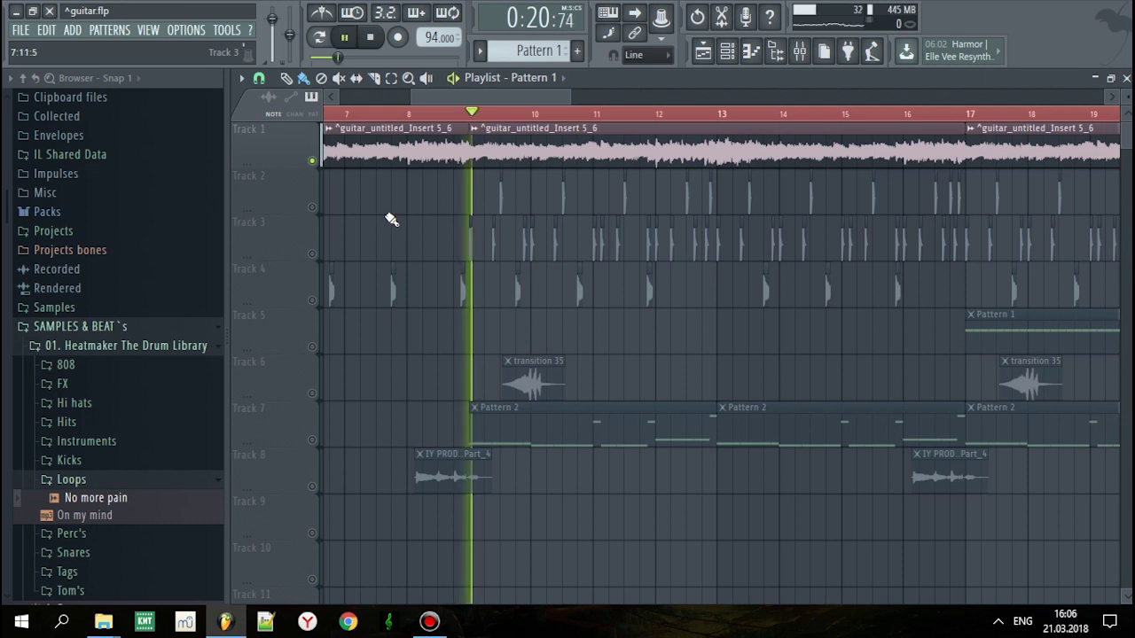
{"action": "key", "text": "space"}
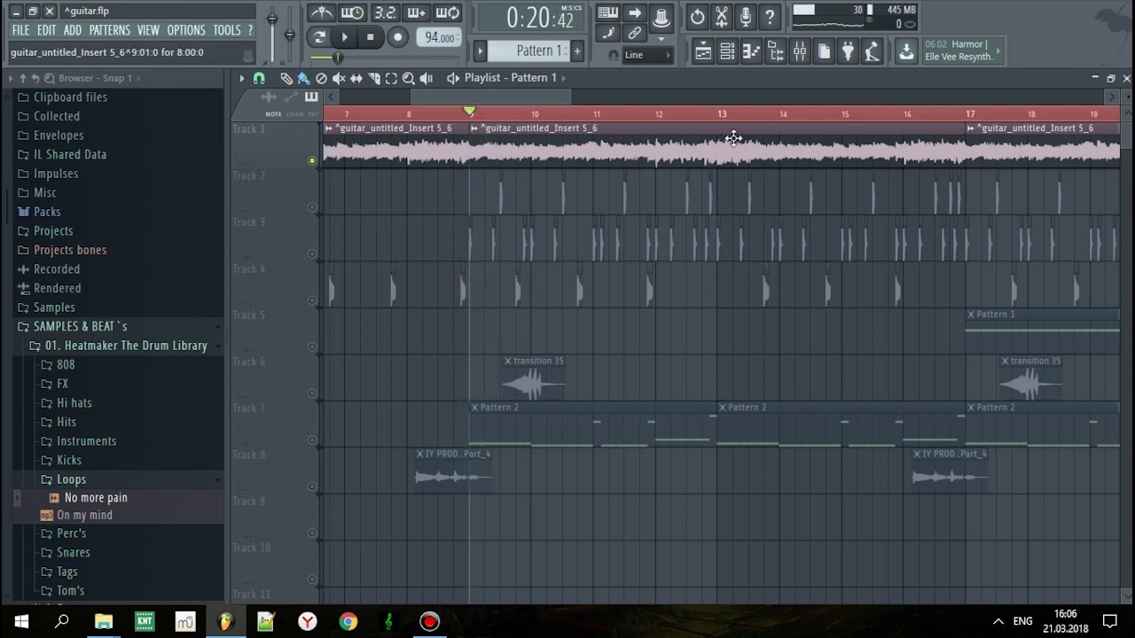
{"action": "key", "text": "space"}
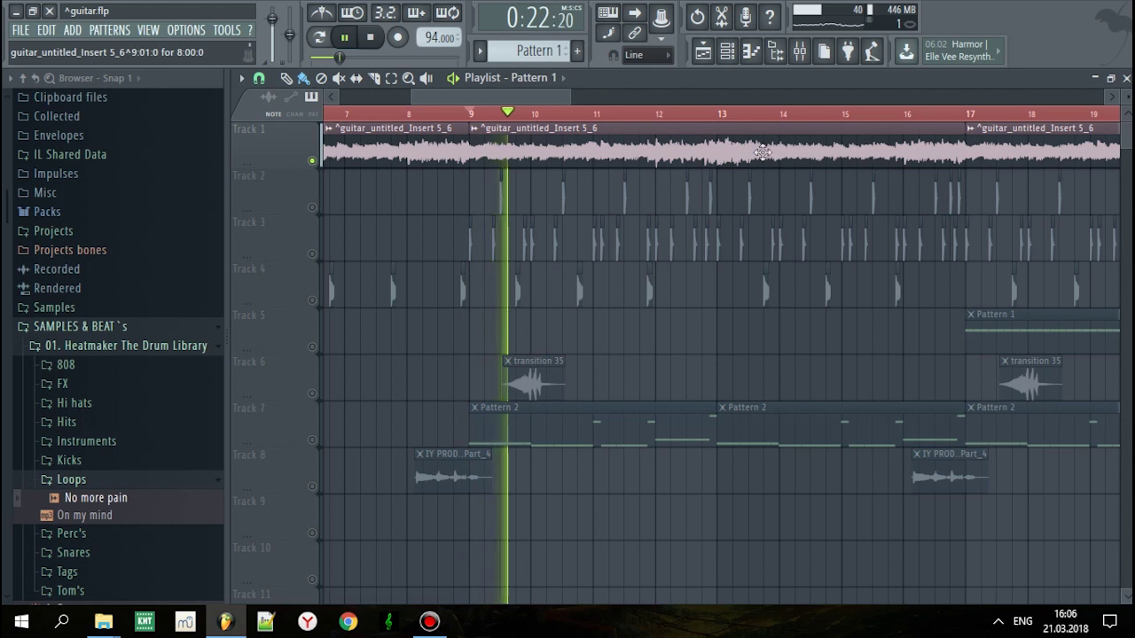
{"action": "key", "text": "space"}
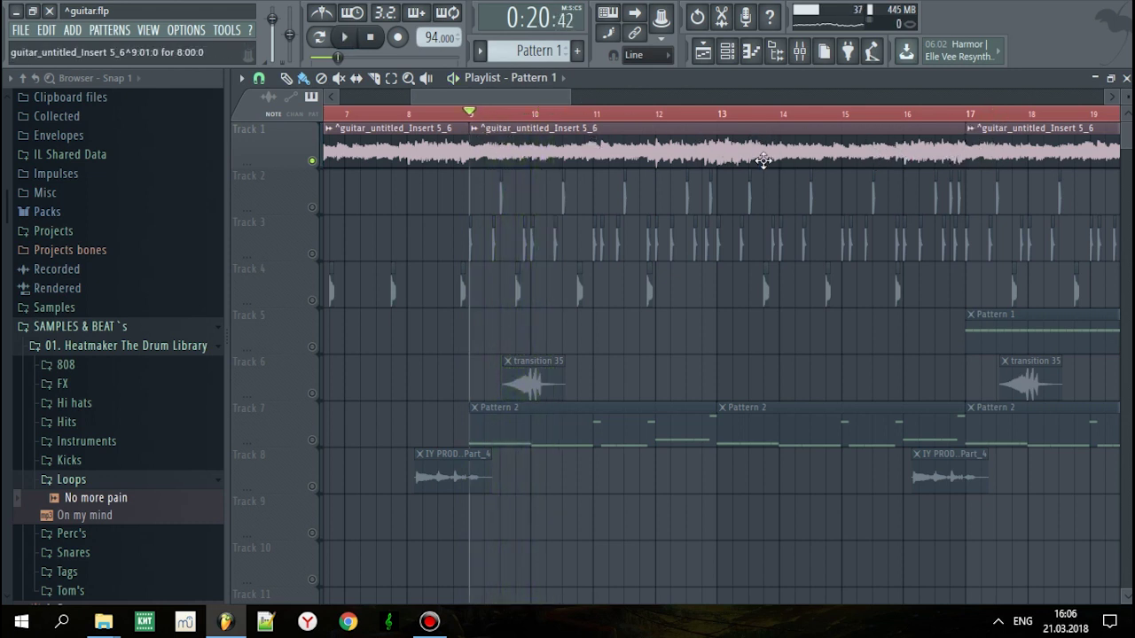
{"action": "key", "text": "space"}
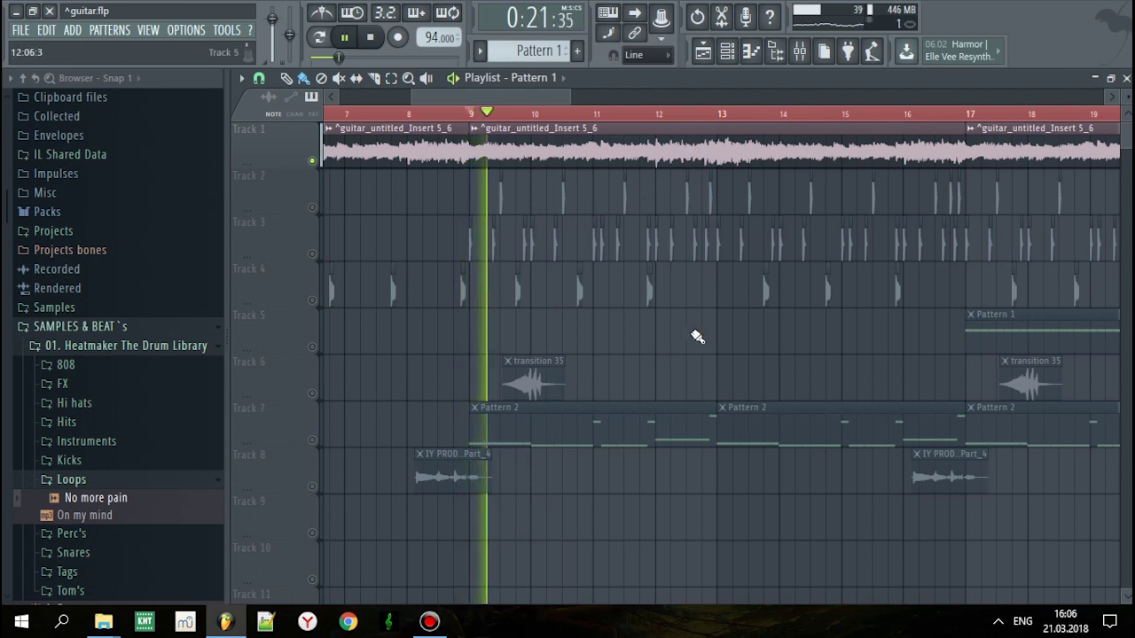
{"action": "key", "text": "space"}
{"action": "right_click", "coordinate": [314, 162]}
{"action": "key", "text": "space"}
{"action": "key", "text": "space"}
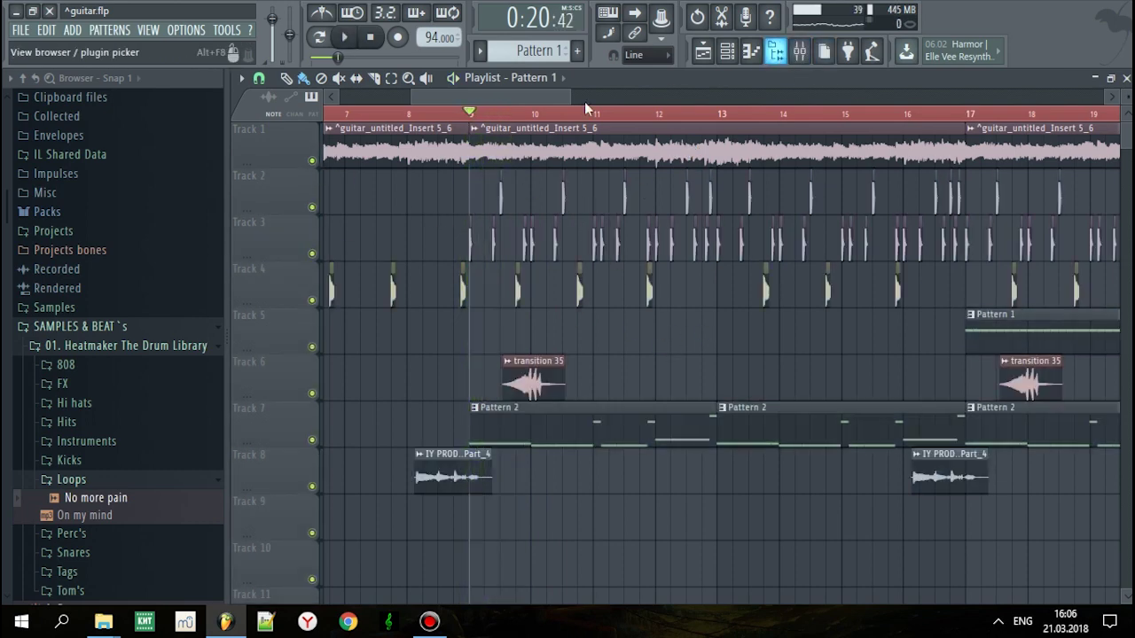
Solo the guitar's insert 3 in the Mixer and listen to it from bar 9
{"action": "left_click", "coordinate": [798, 52]}
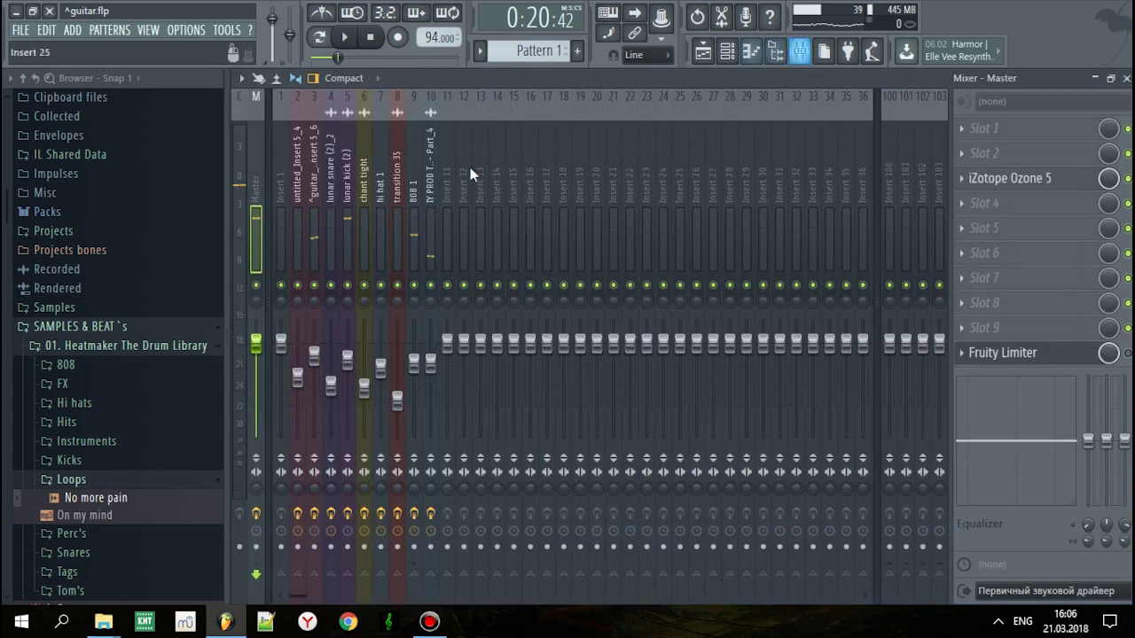
{"action": "left_click", "coordinate": [303, 216]}
{"action": "right_click", "coordinate": [298, 286]}
{"action": "right_click", "coordinate": [313, 285]}
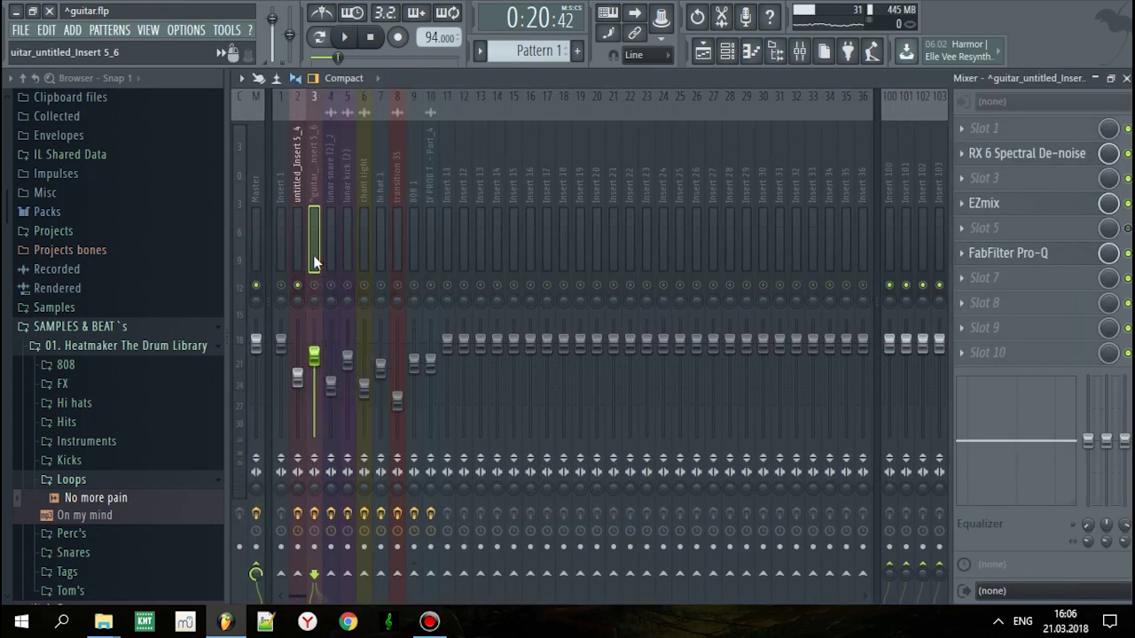
{"action": "key", "text": "space"}
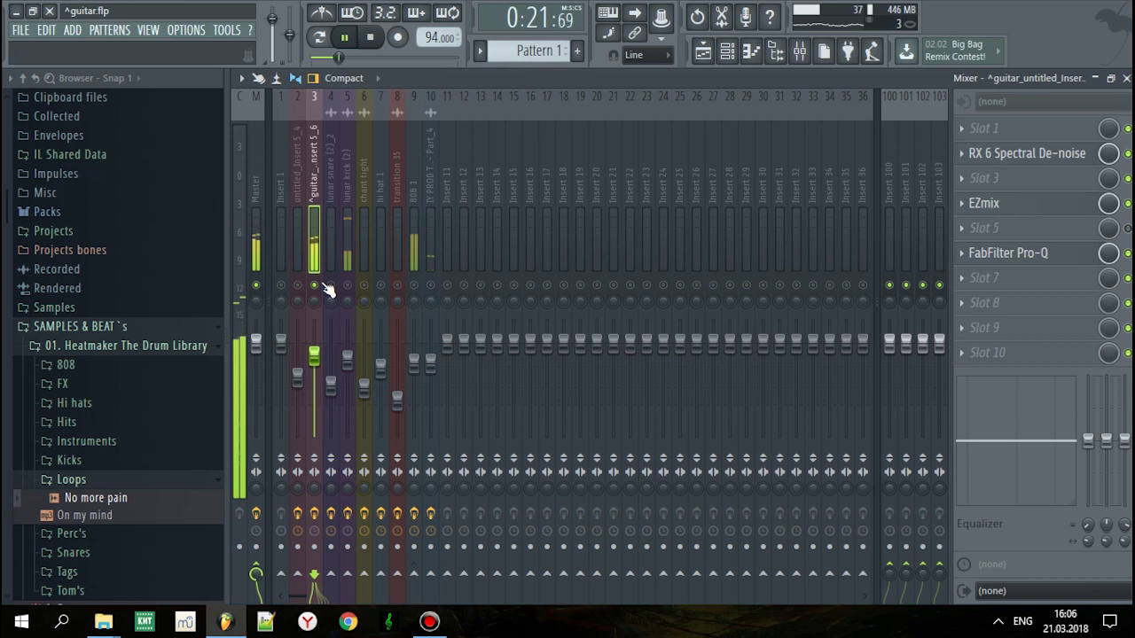
{"action": "key", "text": "space"}
{"action": "key", "text": "space"}
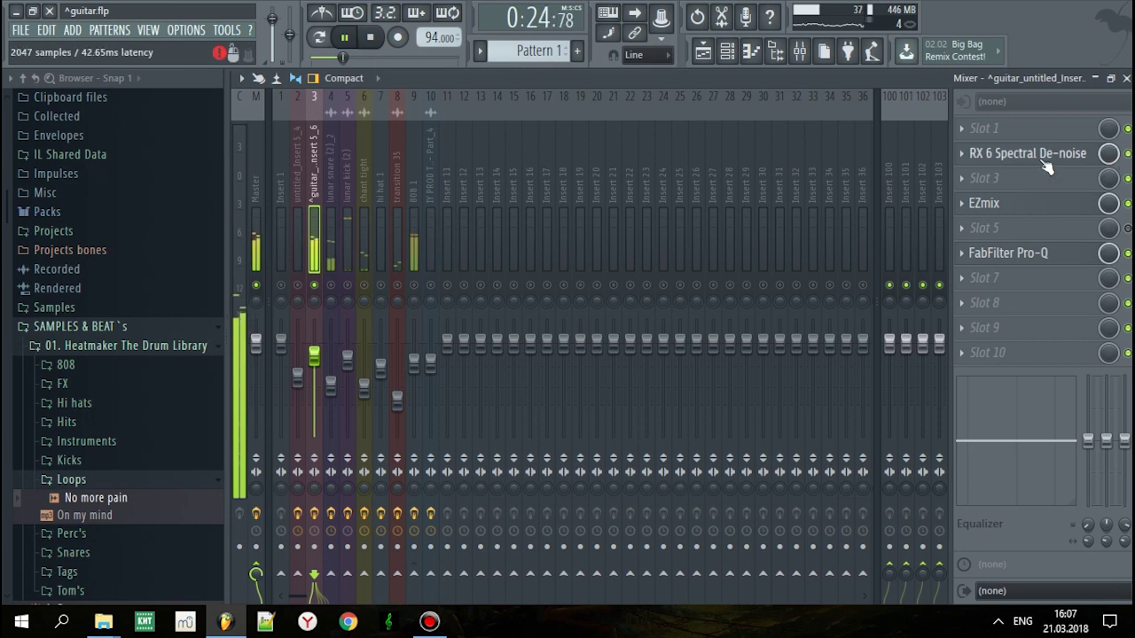
{"action": "key", "text": "space"}
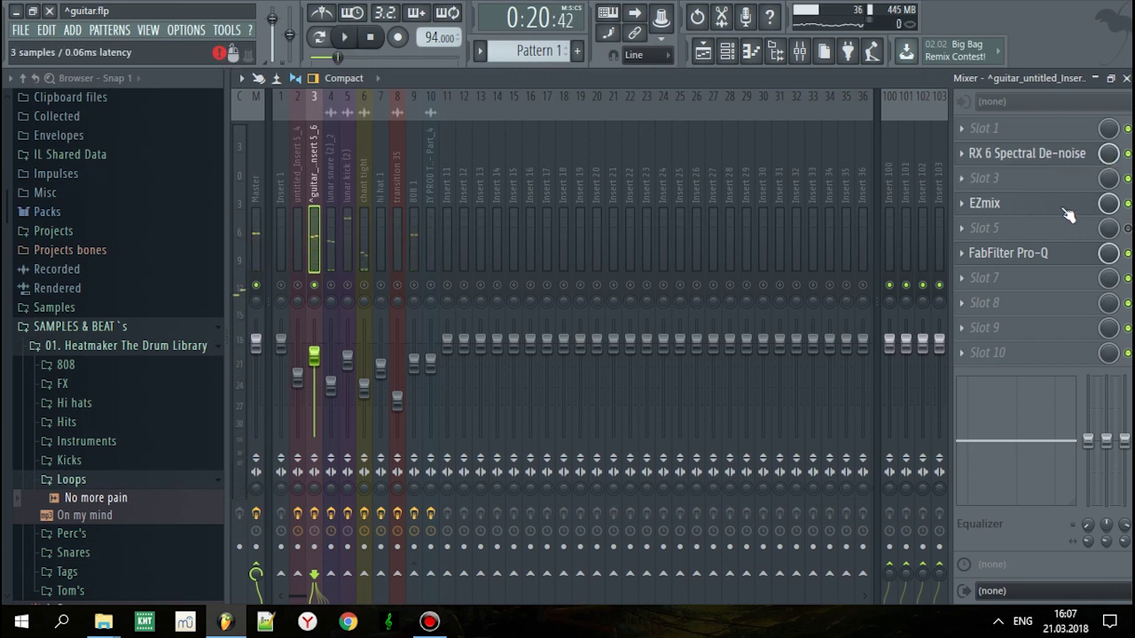
Inspect the EZmix and FabFilter Pro-Q effects on the guitar insert, playing the guitar to view its spectrum
{"action": "left_click", "coordinate": [1062, 213]}
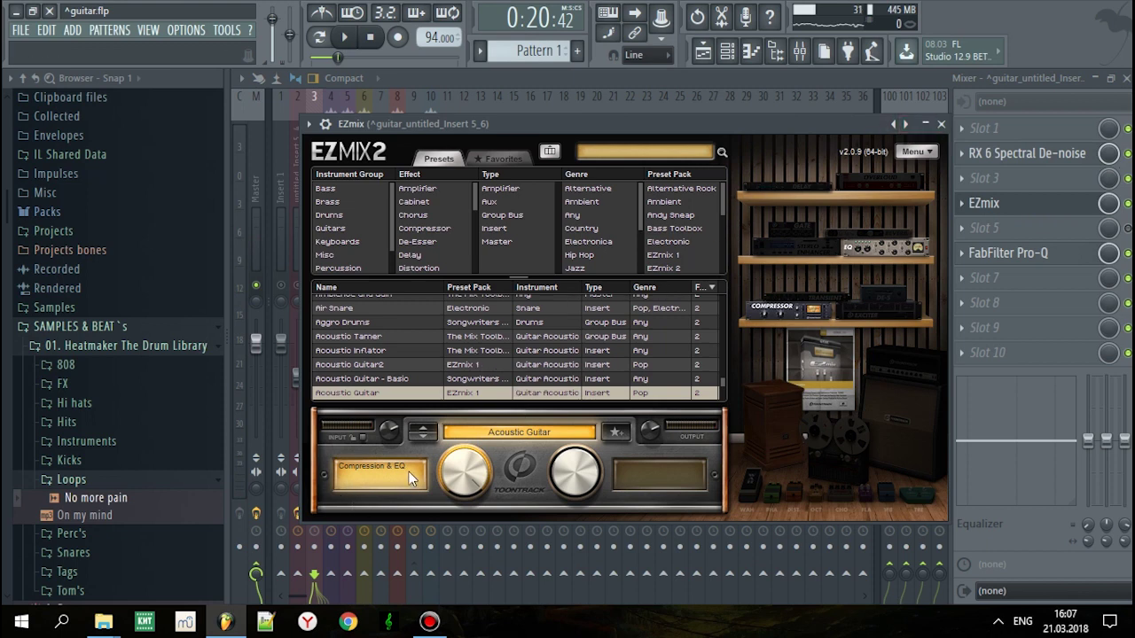
{"action": "left_click", "coordinate": [940, 124]}
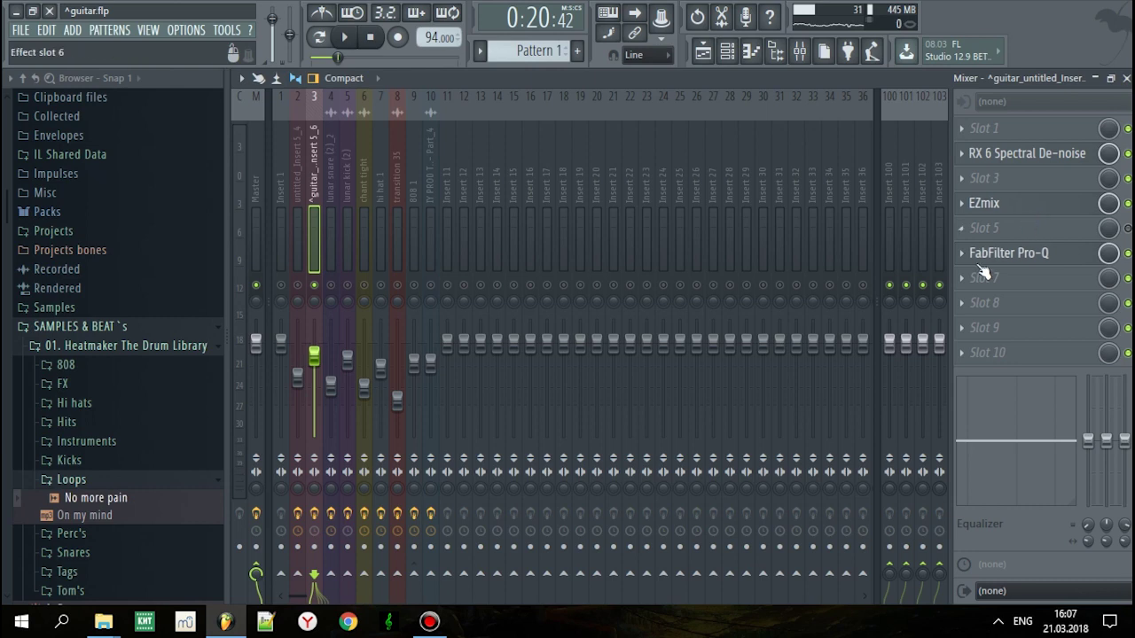
{"action": "left_click", "coordinate": [1078, 260]}
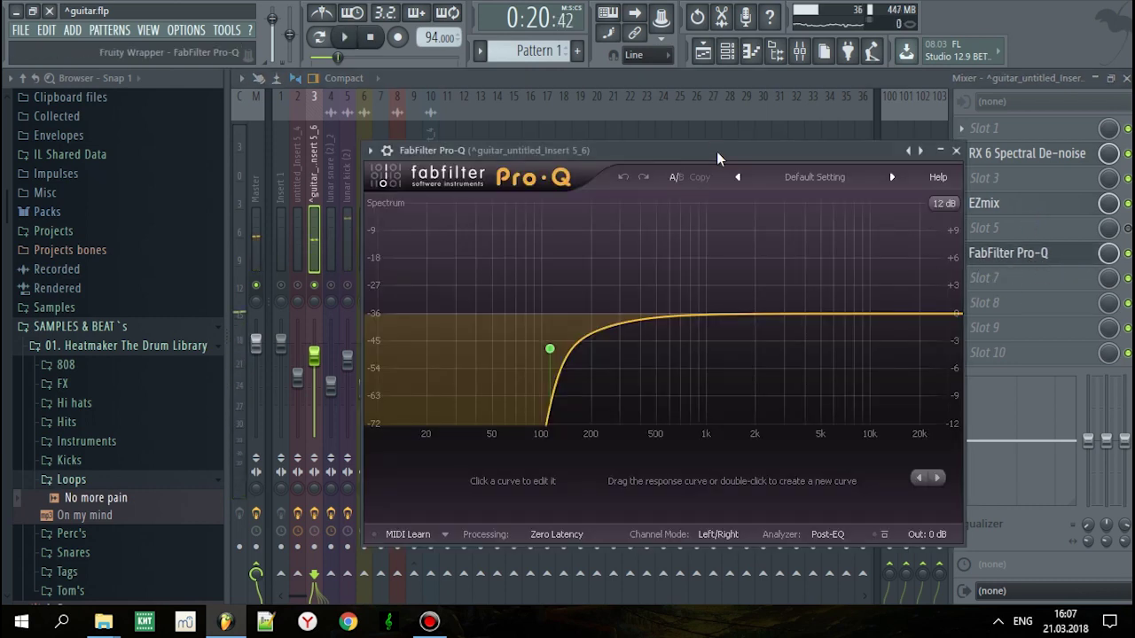
{"action": "key", "text": "space"}
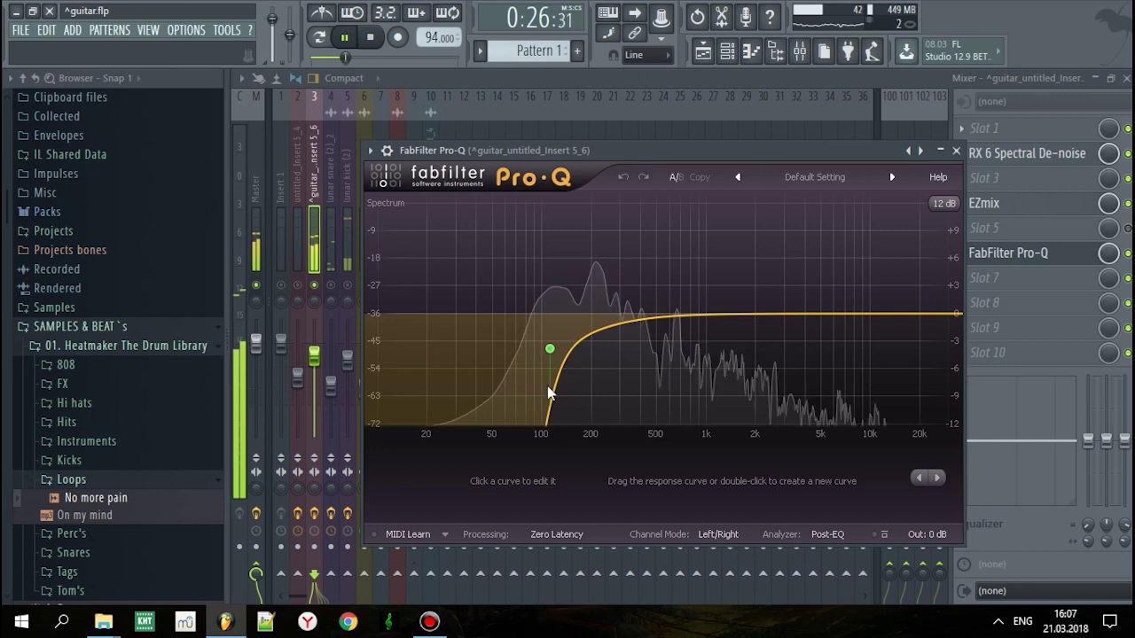
{"action": "left_click", "coordinate": [955, 152]}
{"action": "key", "text": "space"}
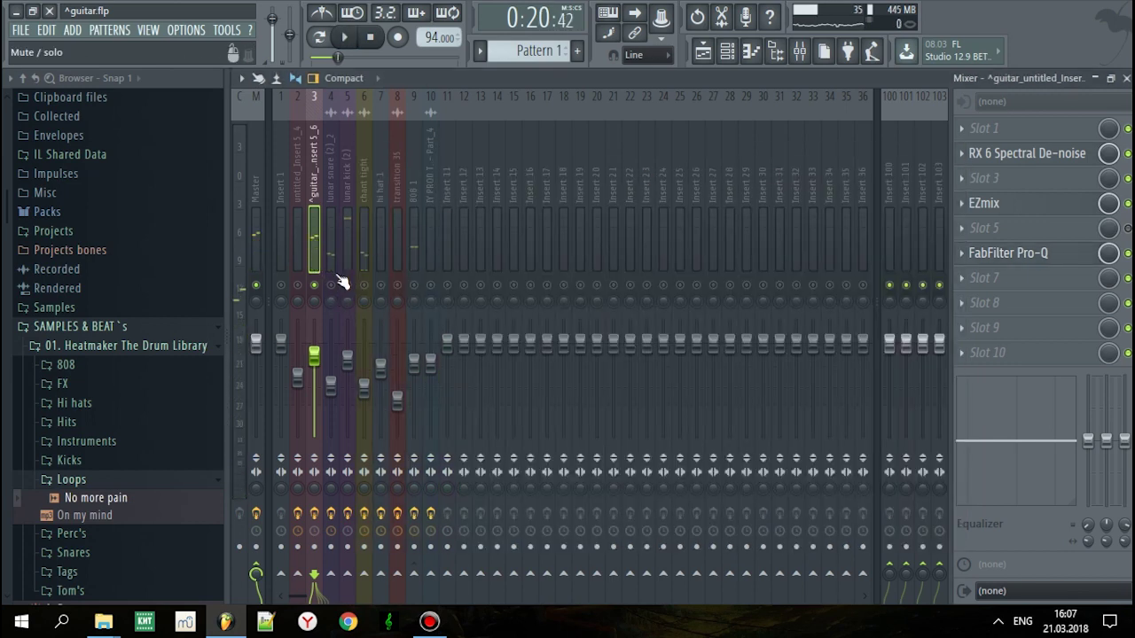
Solo the lunar snare insert, listen to it from bar 9, and inspect its Fruity Reeverb 2 settings
{"action": "left_click", "coordinate": [331, 266]}
{"action": "key", "text": "space"}
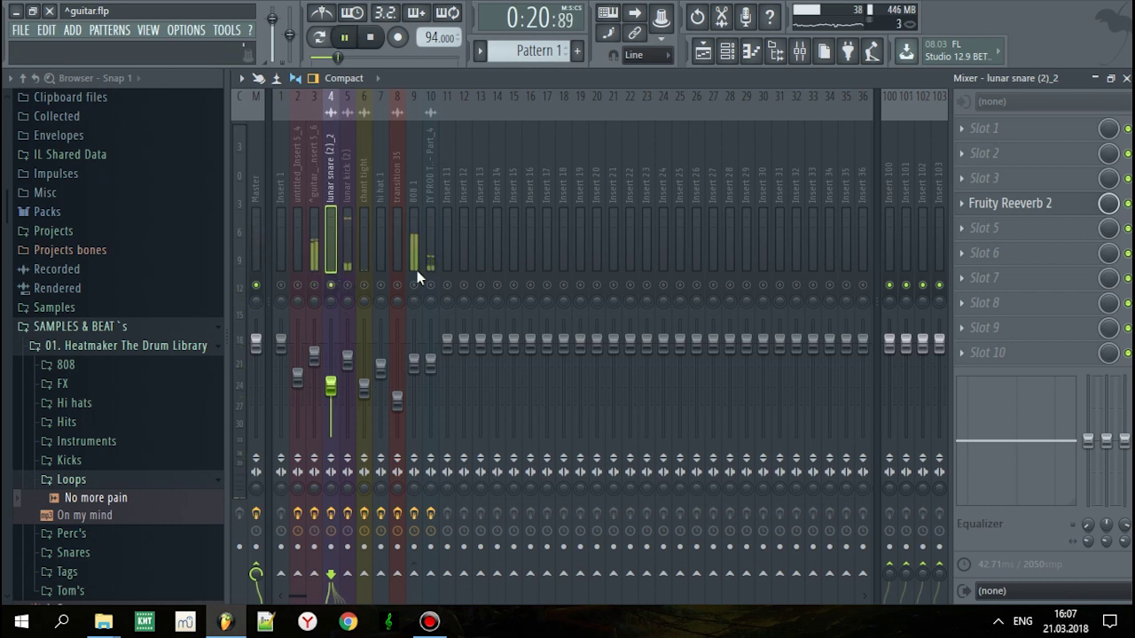
{"action": "left_click", "coordinate": [1012, 204]}
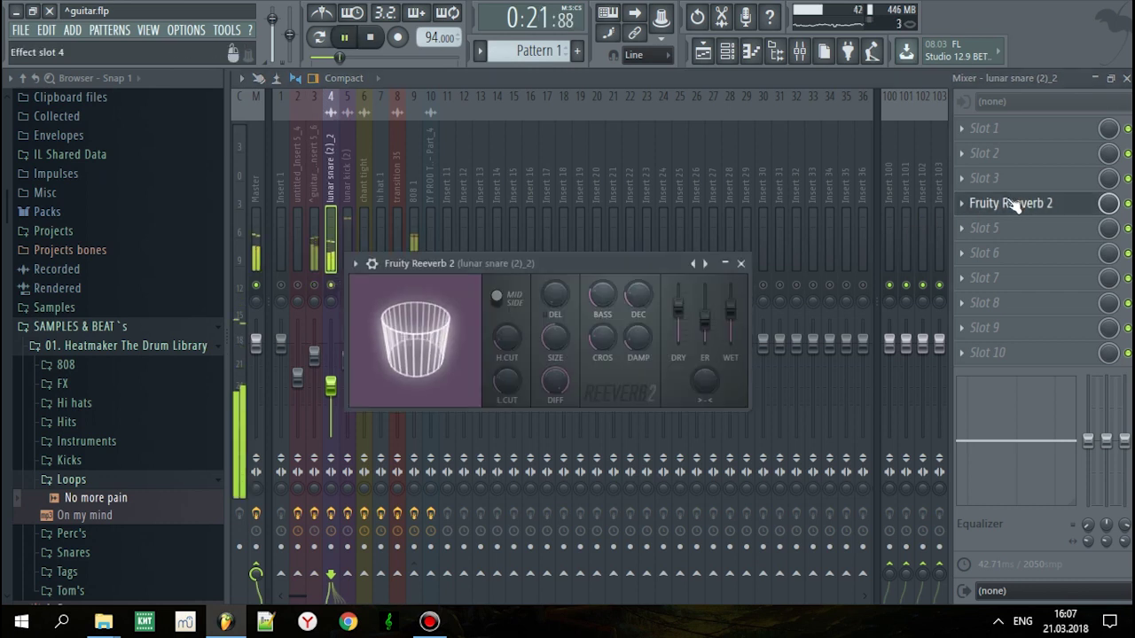
{"action": "left_click", "coordinate": [741, 264]}
{"action": "key", "text": "space"}
Solo the lunar kick insert, play it from bar 9, and examine the FabFilter Pro-Q boost near 1 kHz
{"action": "right_click", "coordinate": [348, 277]}
{"action": "left_click", "coordinate": [347, 254]}
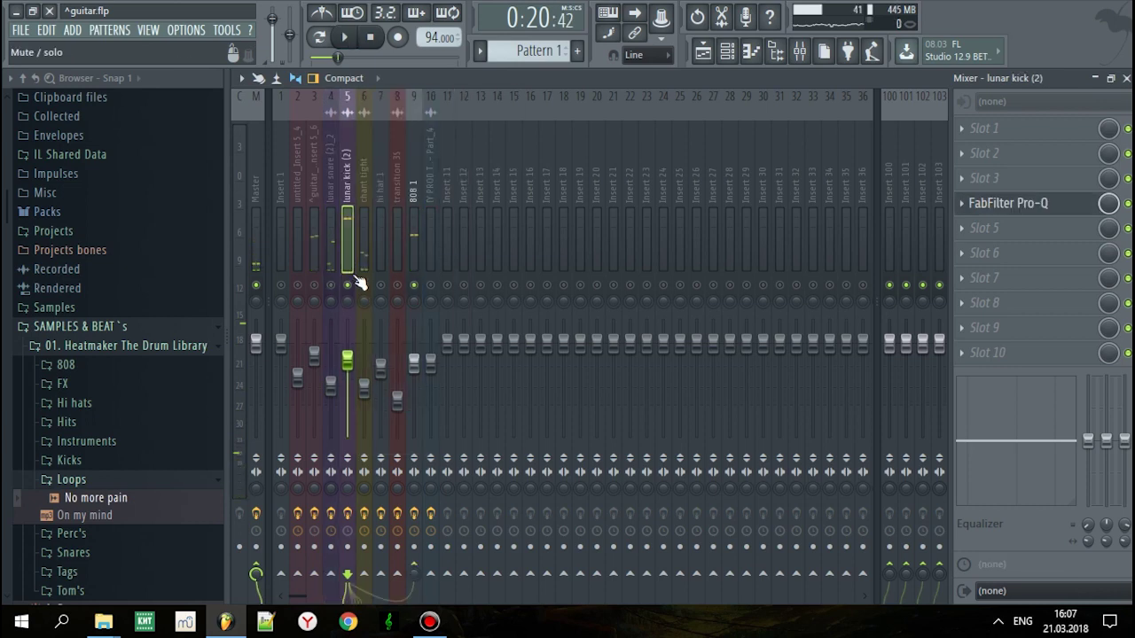
{"action": "key", "text": "space"}
{"action": "left_click", "coordinate": [1037, 203]}
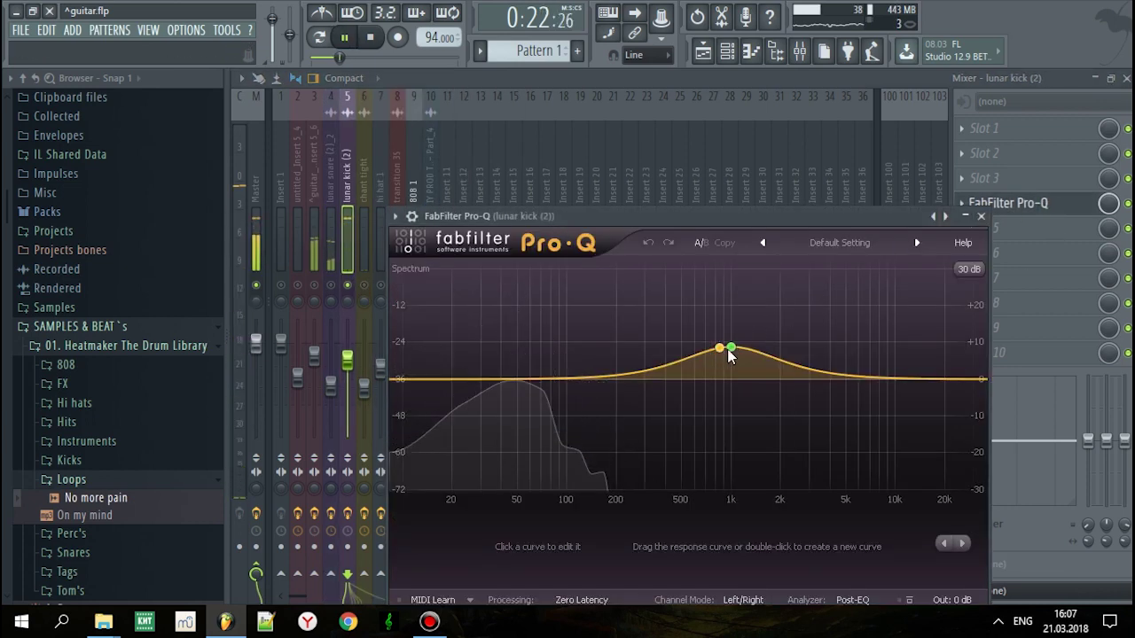
{"action": "mouse_move", "coordinate": [733, 354]}
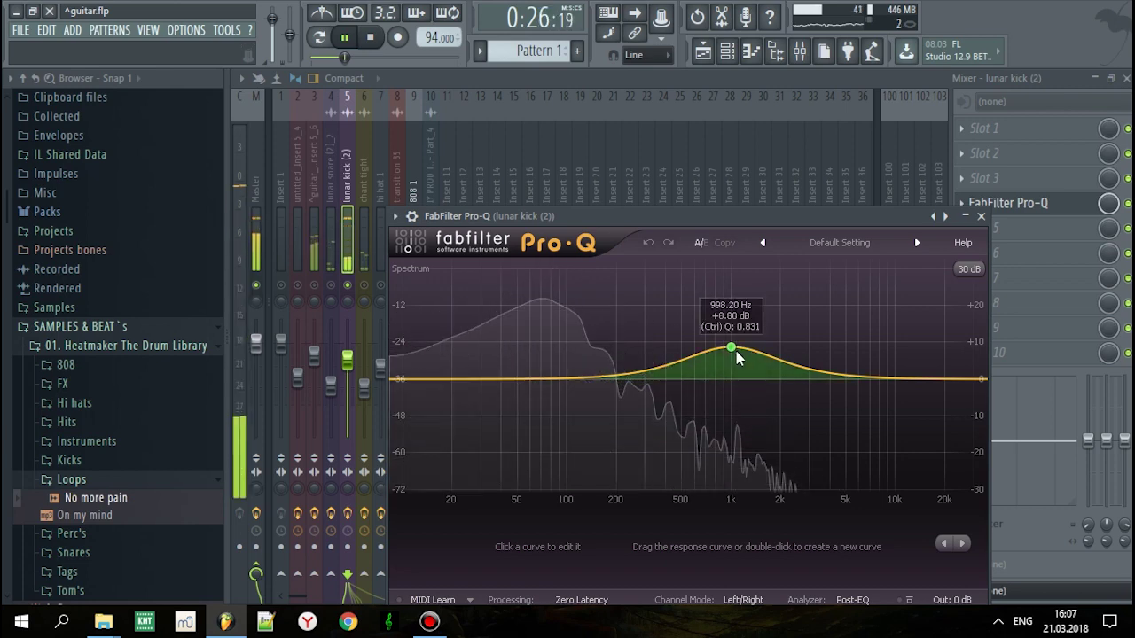
{"action": "left_click", "coordinate": [1127, 204]}
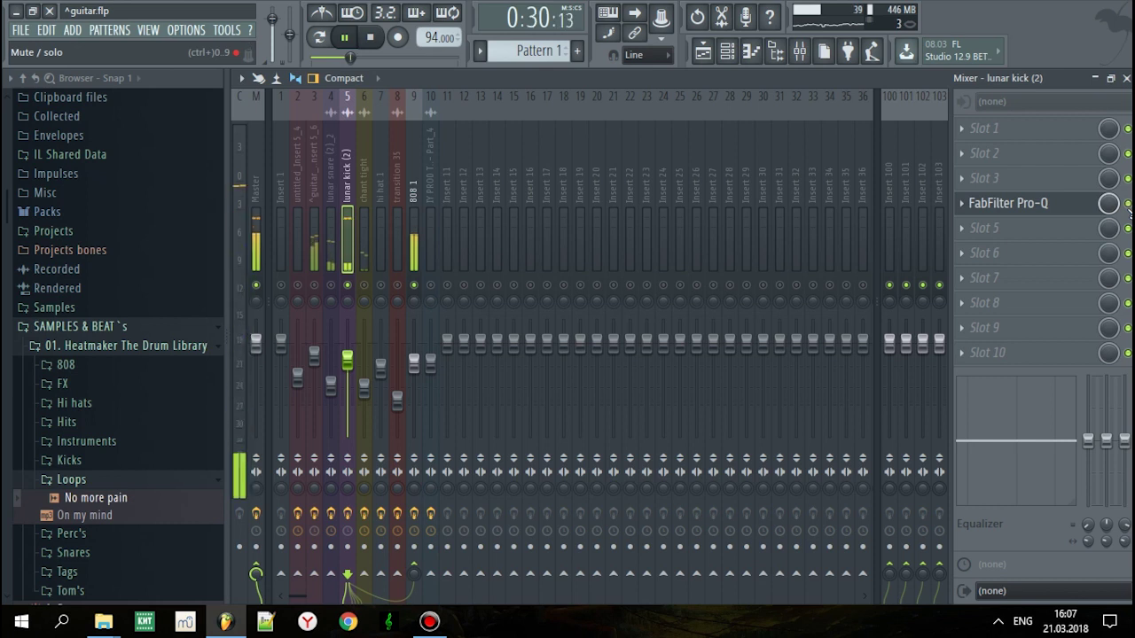
{"action": "key", "text": "space"}
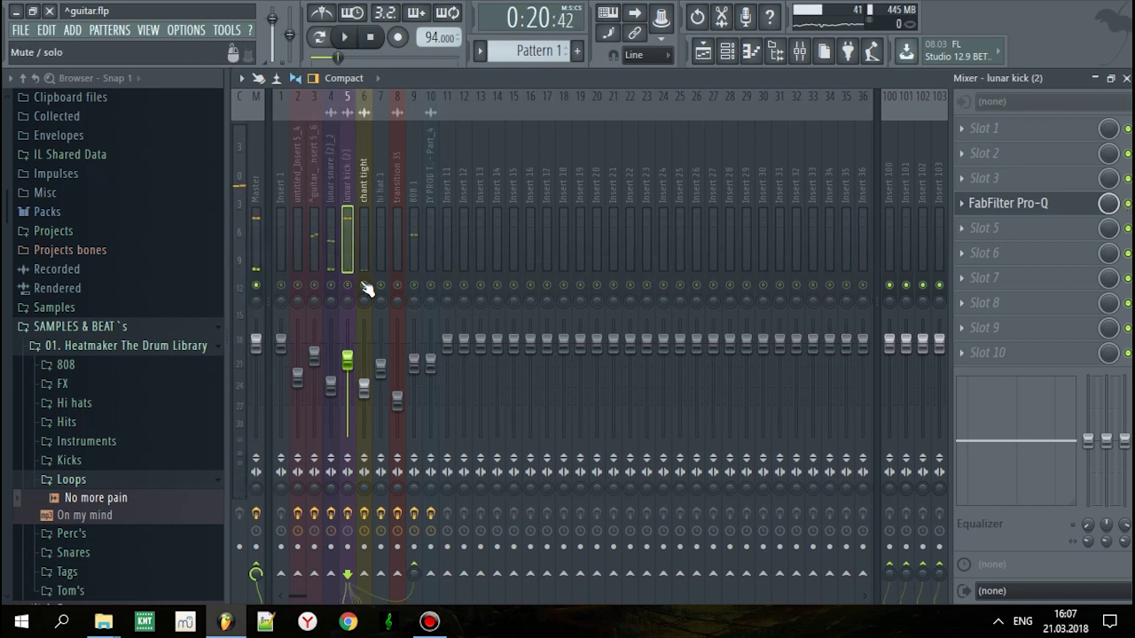
Solo the chant tight insert, listen to it from bar 9, and inspect its Fruity Reeverb 2 settings
{"action": "left_click", "coordinate": [369, 264]}
{"action": "left_click", "coordinate": [1072, 186]}
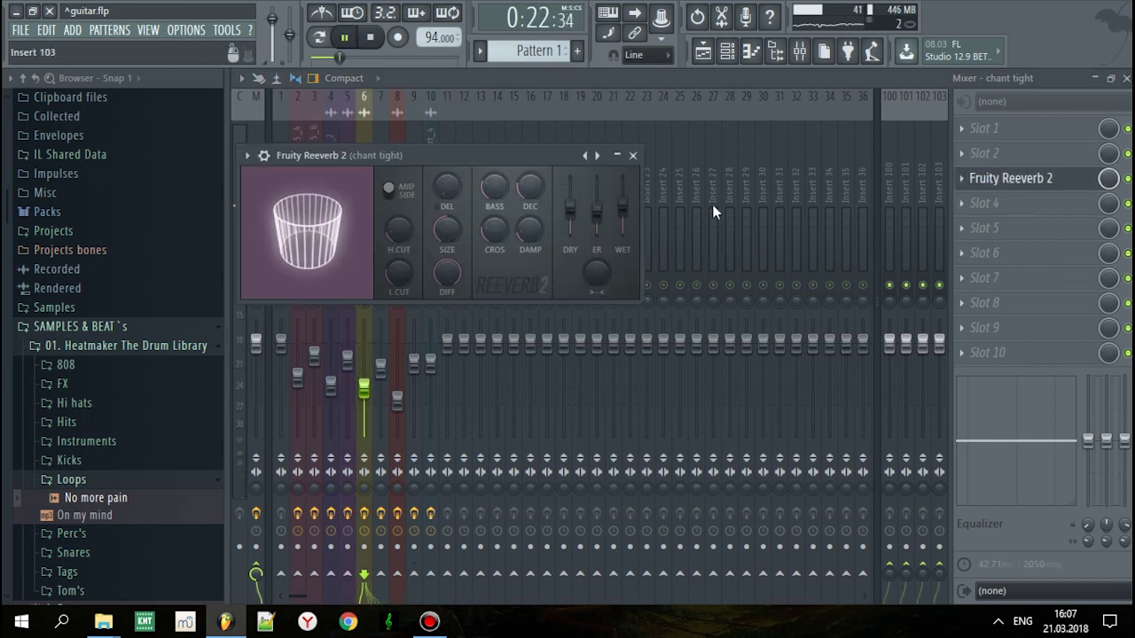
{"action": "left_click", "coordinate": [632, 155]}
{"action": "key", "text": "space"}
Solo the hi hat 1 insert, play from bar 9, and inspect its Fruity Reeverb 2 settings
{"action": "left_click", "coordinate": [384, 258]}
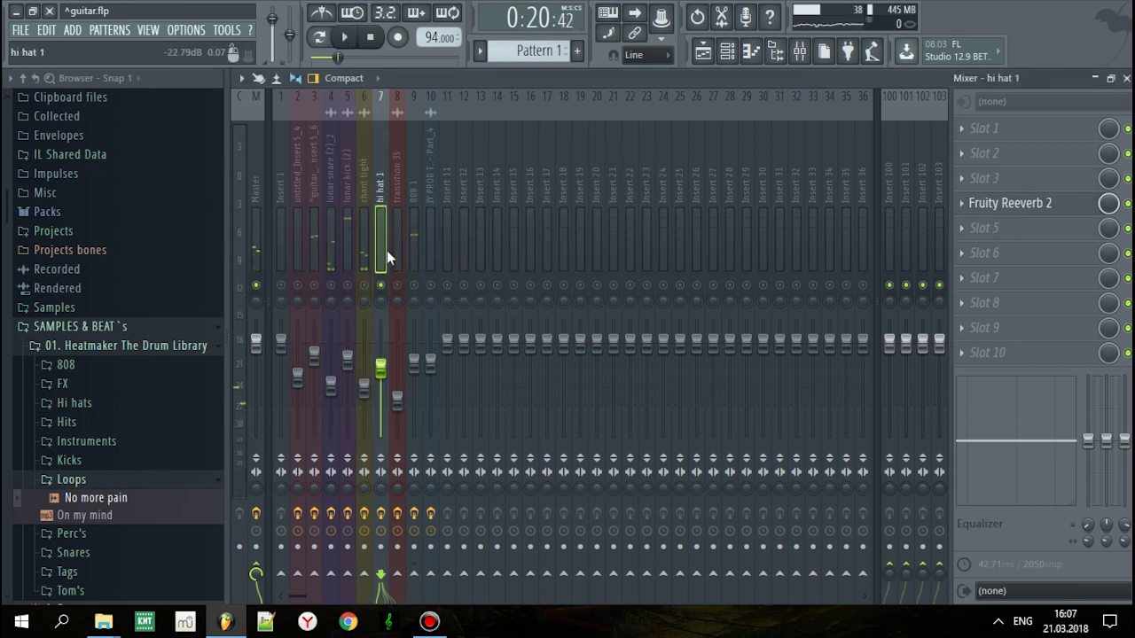
{"action": "left_click", "coordinate": [1012, 205]}
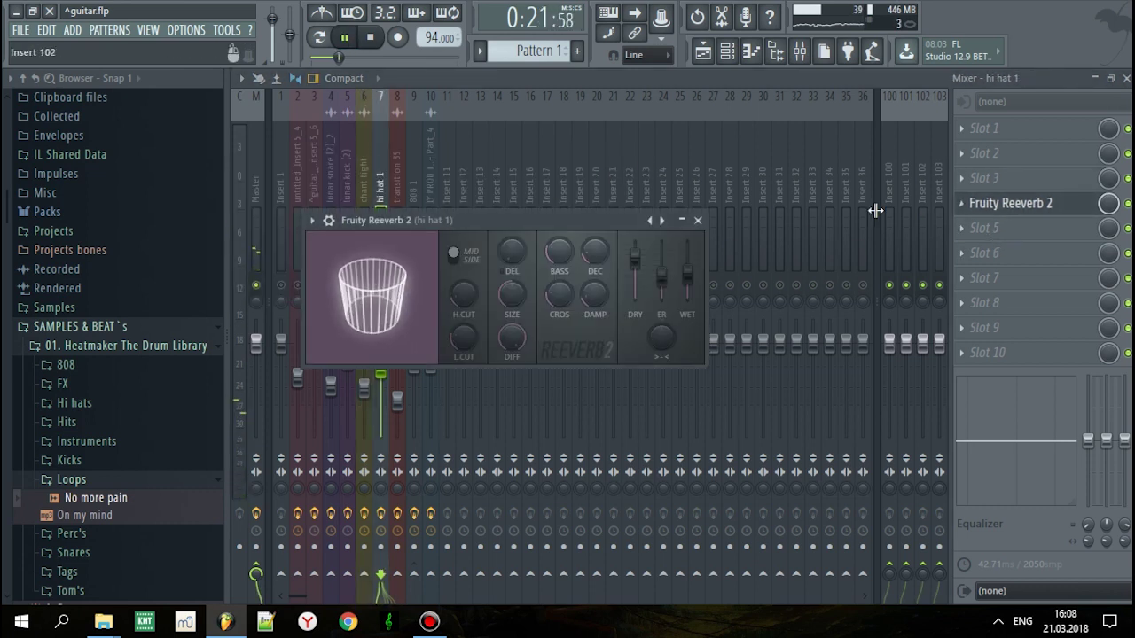
{"action": "left_click", "coordinate": [697, 219]}
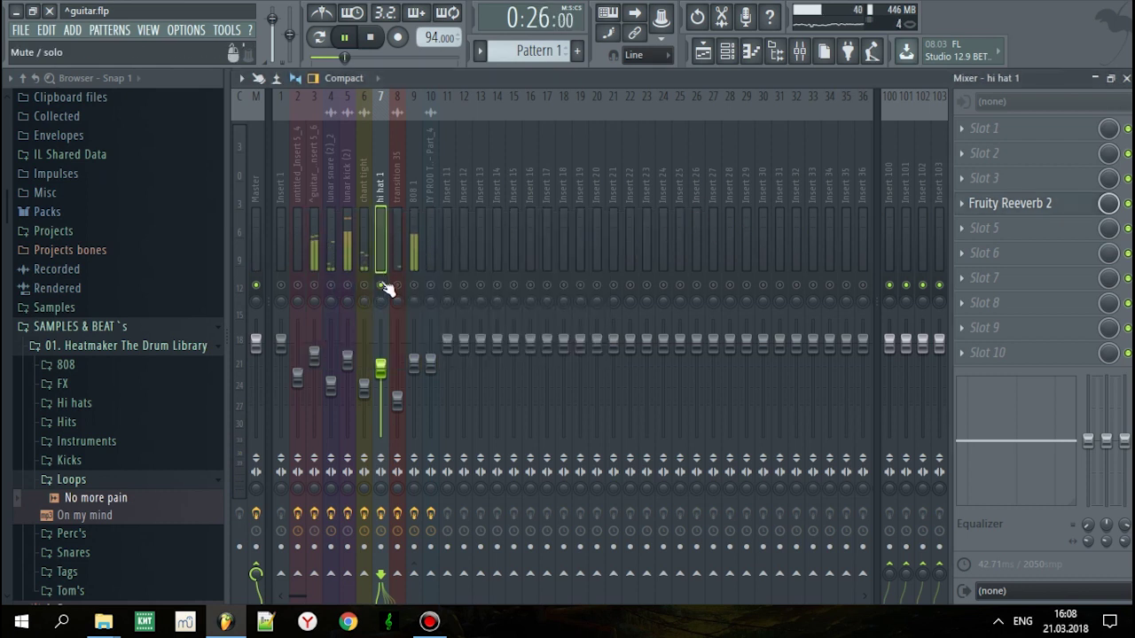
Solo the 808 1 insert, play it from bar 9, and inspect its Fruity Blood Overdrive and Fruity Limiter settings
{"action": "left_click", "coordinate": [413, 292]}
{"action": "key", "text": "space"}
{"action": "left_click", "coordinate": [702, 51]}
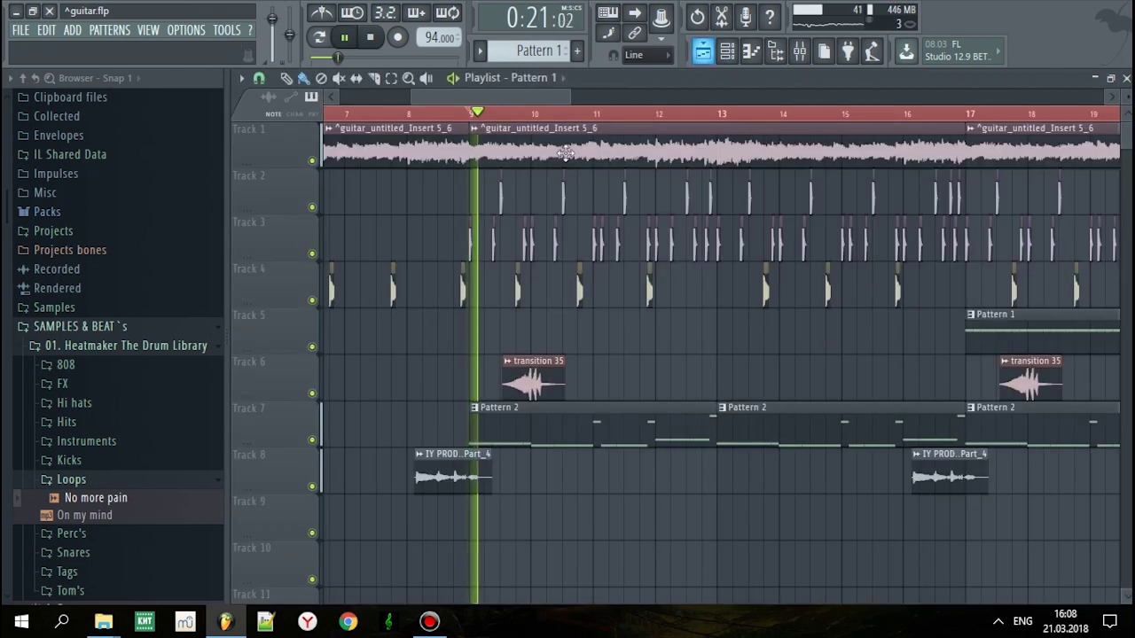
{"action": "left_click", "coordinate": [800, 51]}
{"action": "left_click", "coordinate": [1069, 204]}
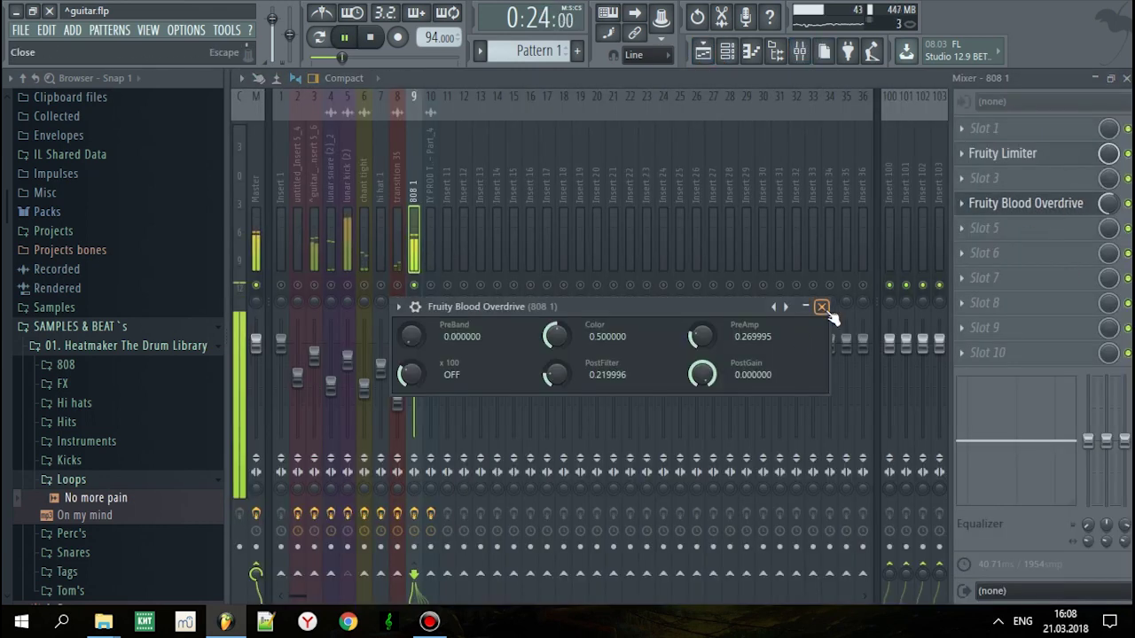
{"action": "left_click", "coordinate": [822, 307]}
{"action": "left_click", "coordinate": [1033, 158]}
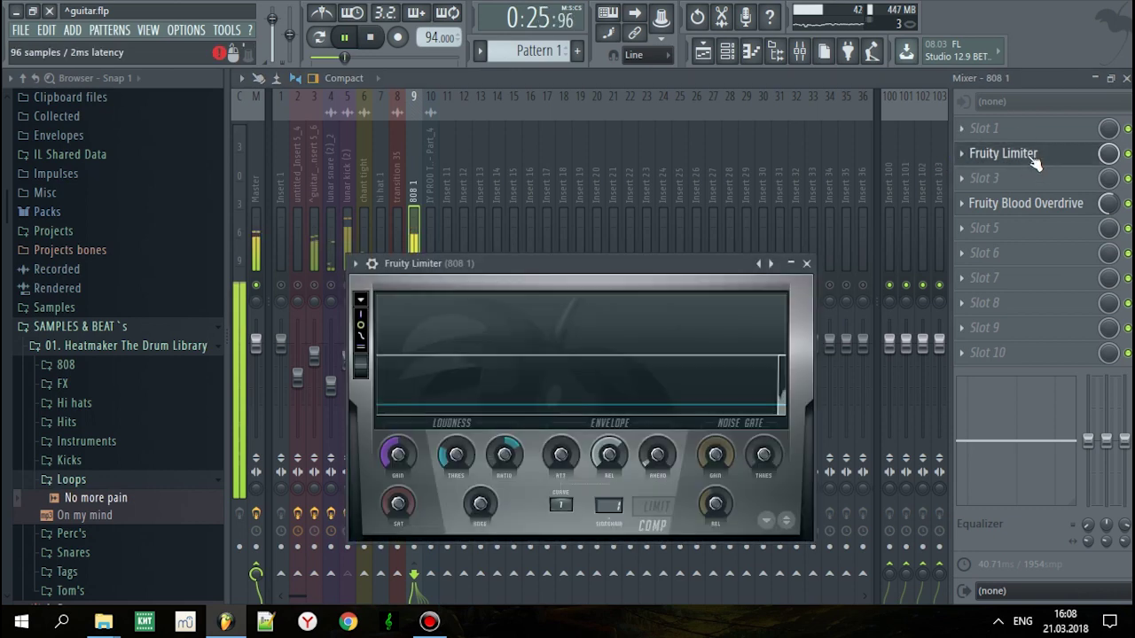
Solo the lunar kick insert together with the 808 1 insert and play both from bar 9
{"action": "left_click", "coordinate": [805, 264]}
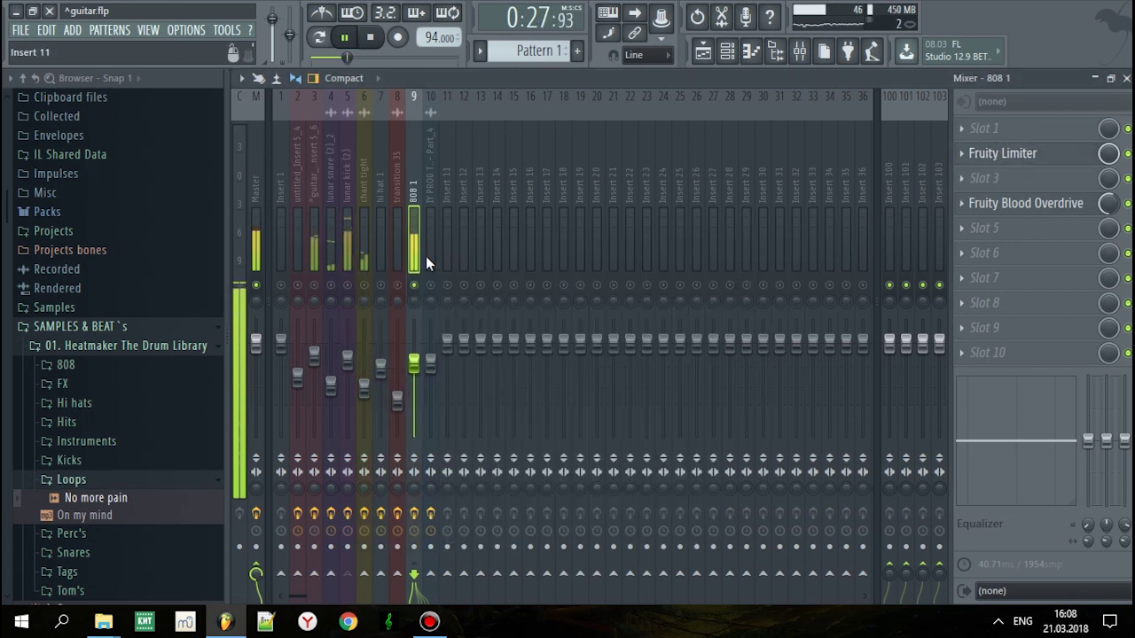
{"action": "left_click", "coordinate": [335, 264]}
{"action": "left_click", "coordinate": [352, 255]}
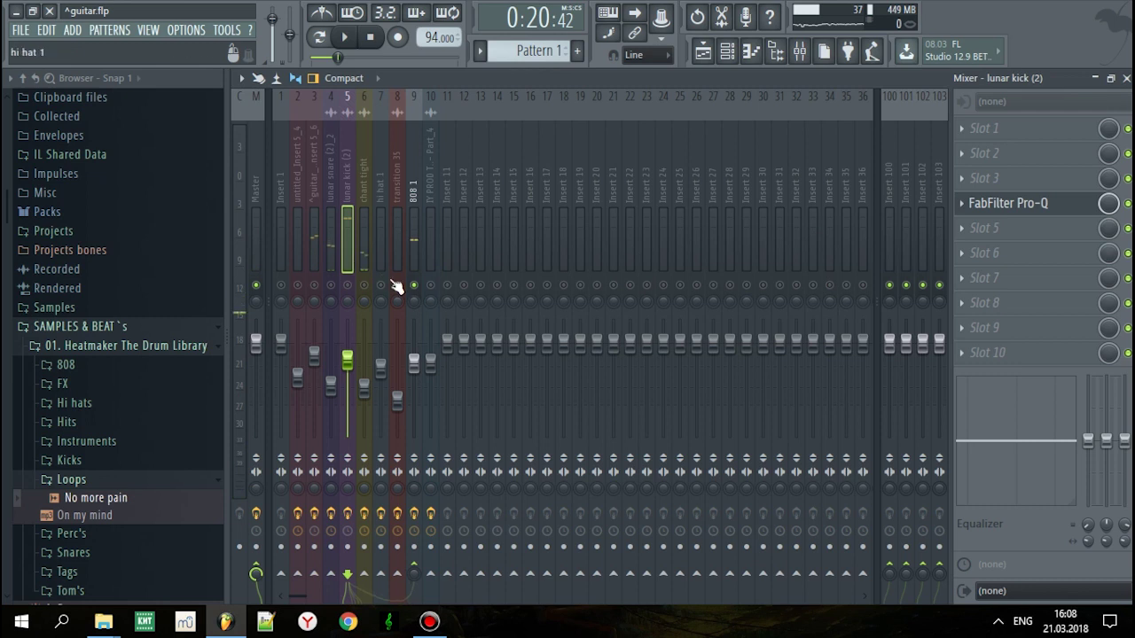
{"action": "left_click", "coordinate": [413, 580]}
{"action": "key", "text": "space"}
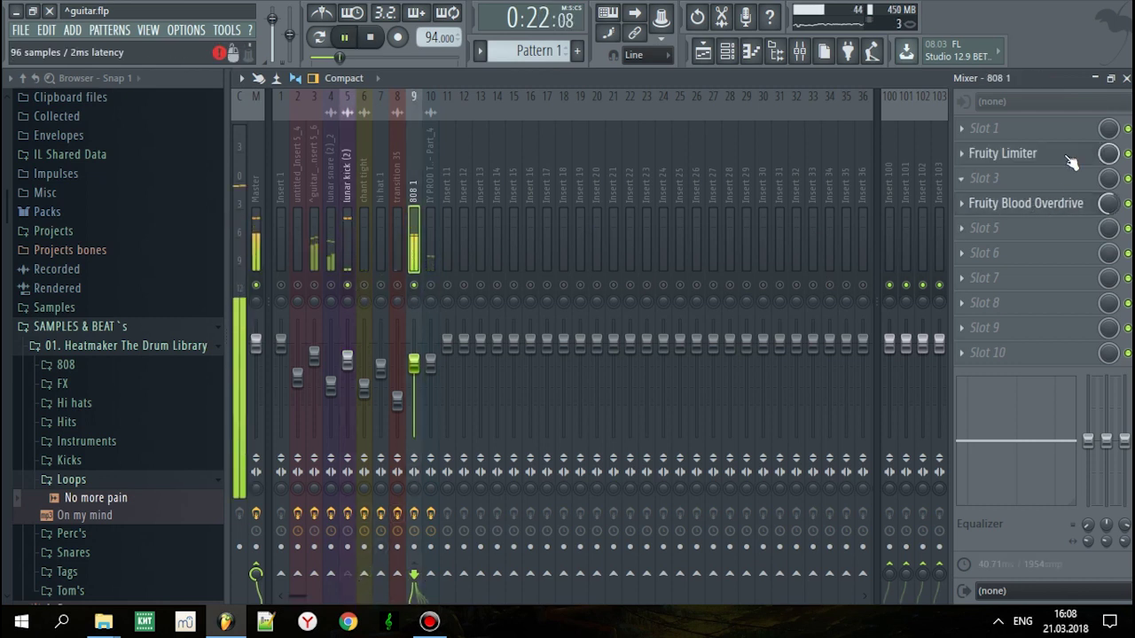
Examine how the 808 1 insert's Fruity Limiter reacts to the kick, and re-enable all mixer inserts
{"action": "left_click", "coordinate": [1070, 158]}
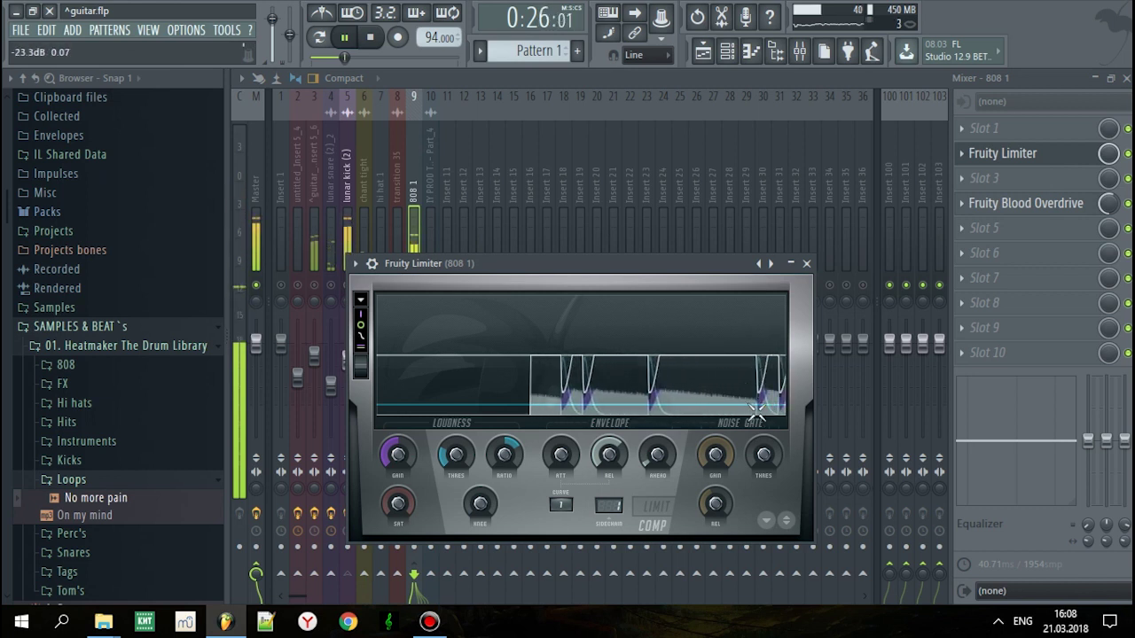
{"action": "key", "text": "space"}
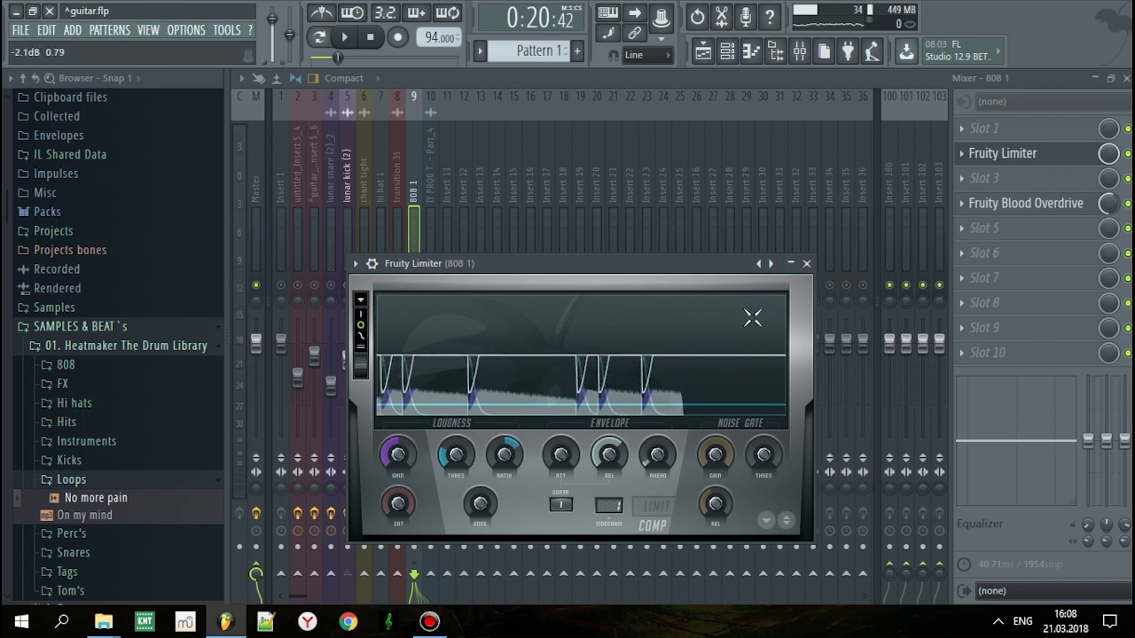
{"action": "left_click", "coordinate": [806, 264]}
{"action": "right_click", "coordinate": [415, 287]}
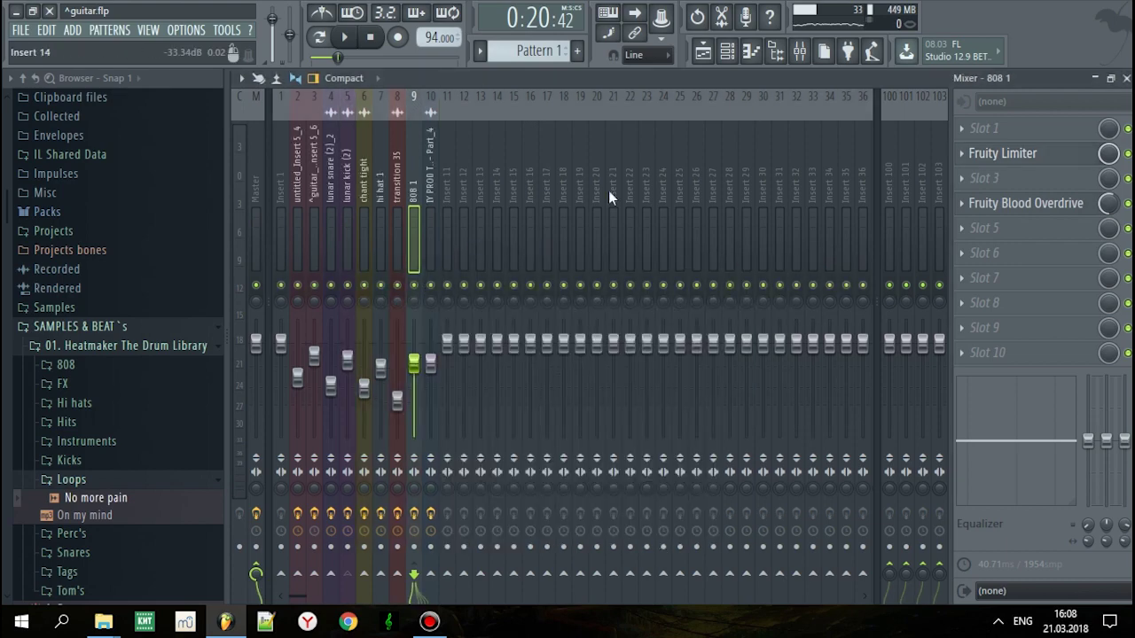
Open iZotope Ozone 5 on the Master mixer insert and dismiss its preset manager
{"action": "left_click", "coordinate": [718, 60]}
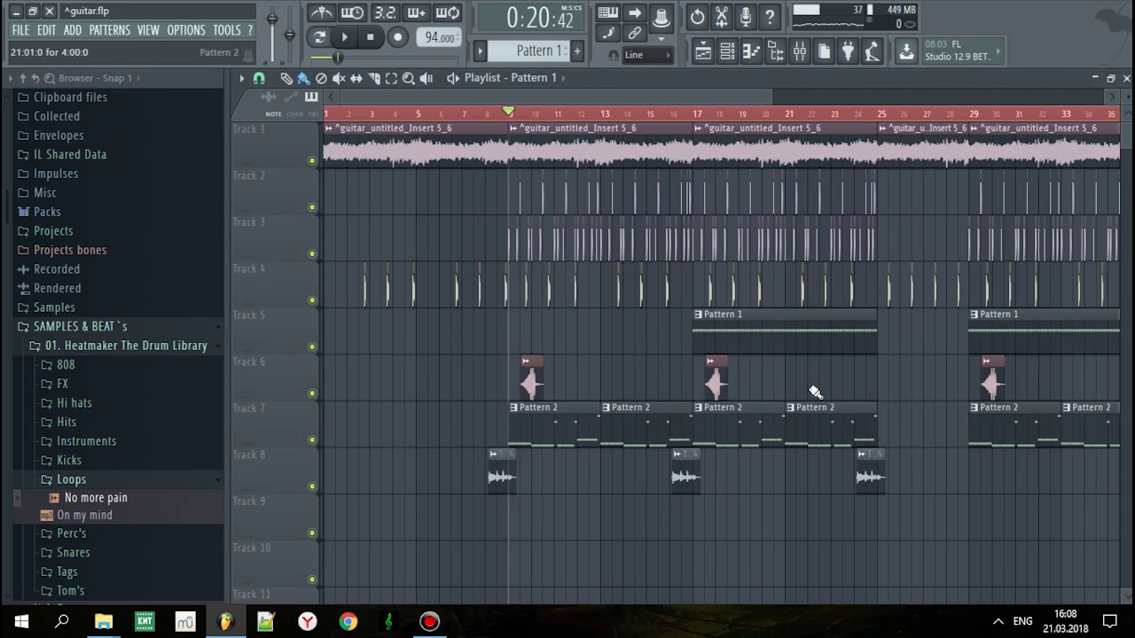
{"action": "left_click", "coordinate": [823, 64]}
{"action": "left_click", "coordinate": [800, 58]}
{"action": "left_click", "coordinate": [255, 241]}
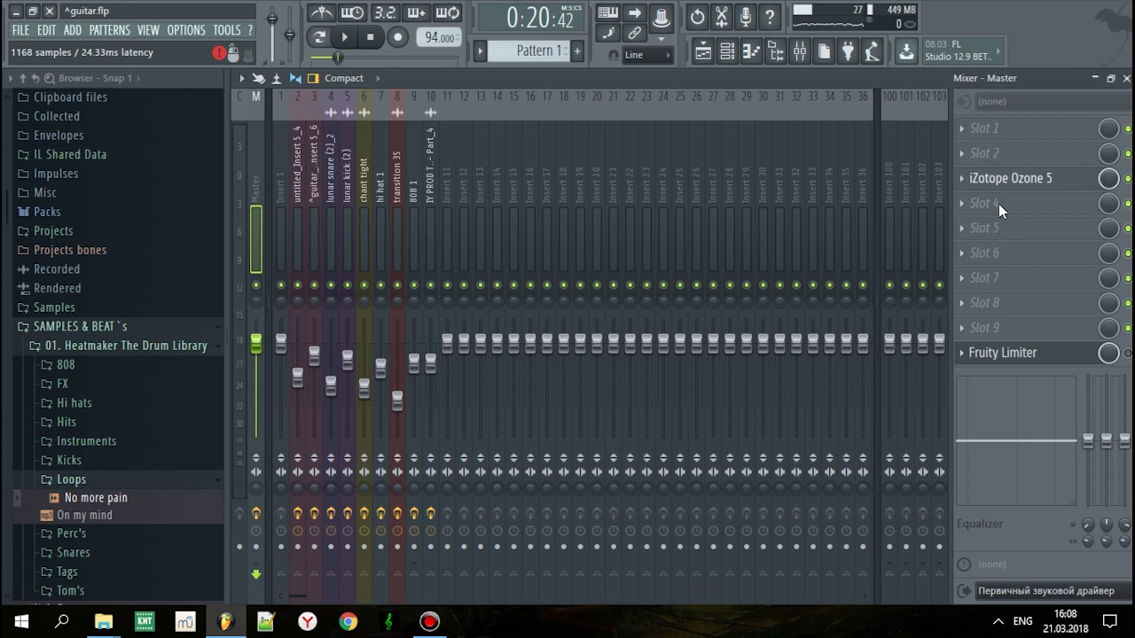
{"action": "left_click", "coordinate": [1002, 178]}
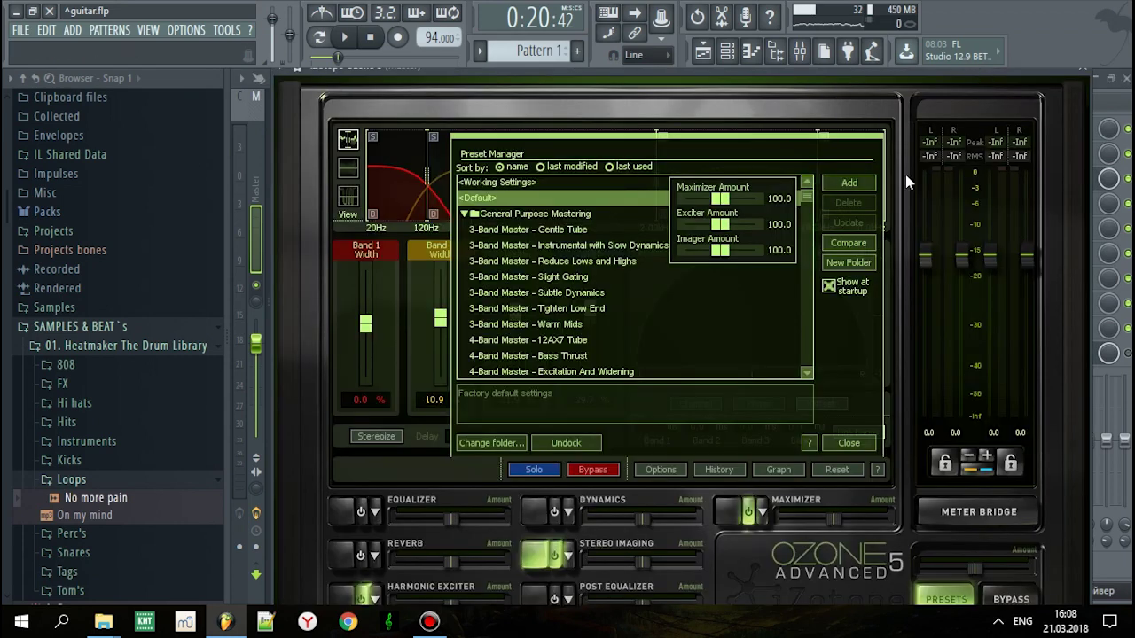
{"action": "left_click", "coordinate": [848, 442]}
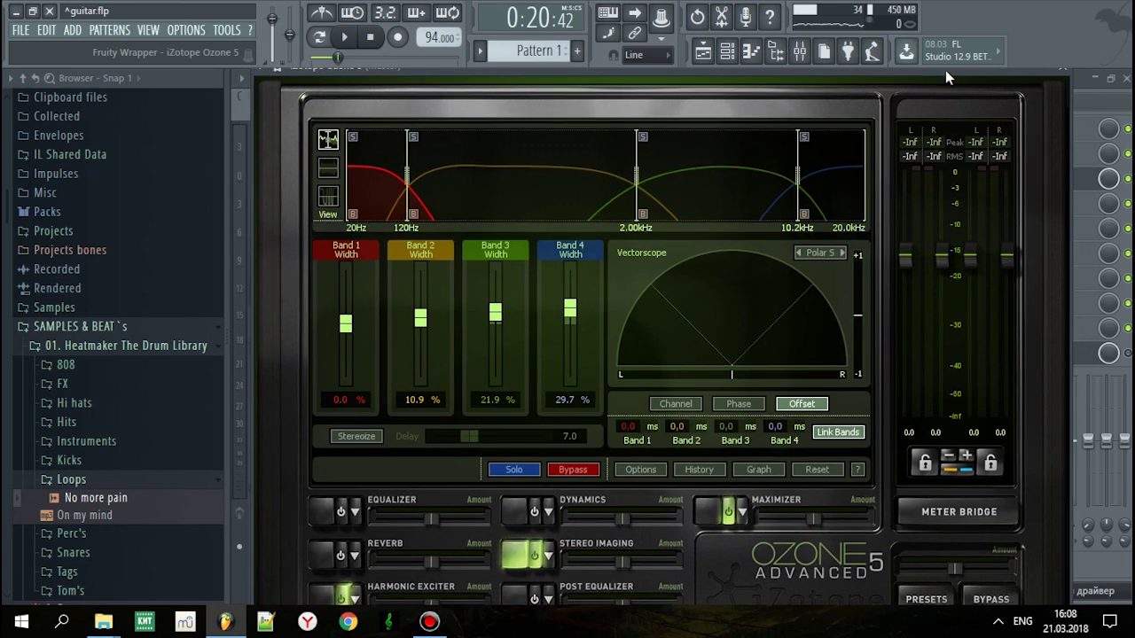
Look through Ozone's Equalizer, Reverb and Harmonic Exciter modules, and compare the beat with the exciter bypassed and active
{"action": "left_click", "coordinate": [330, 519]}
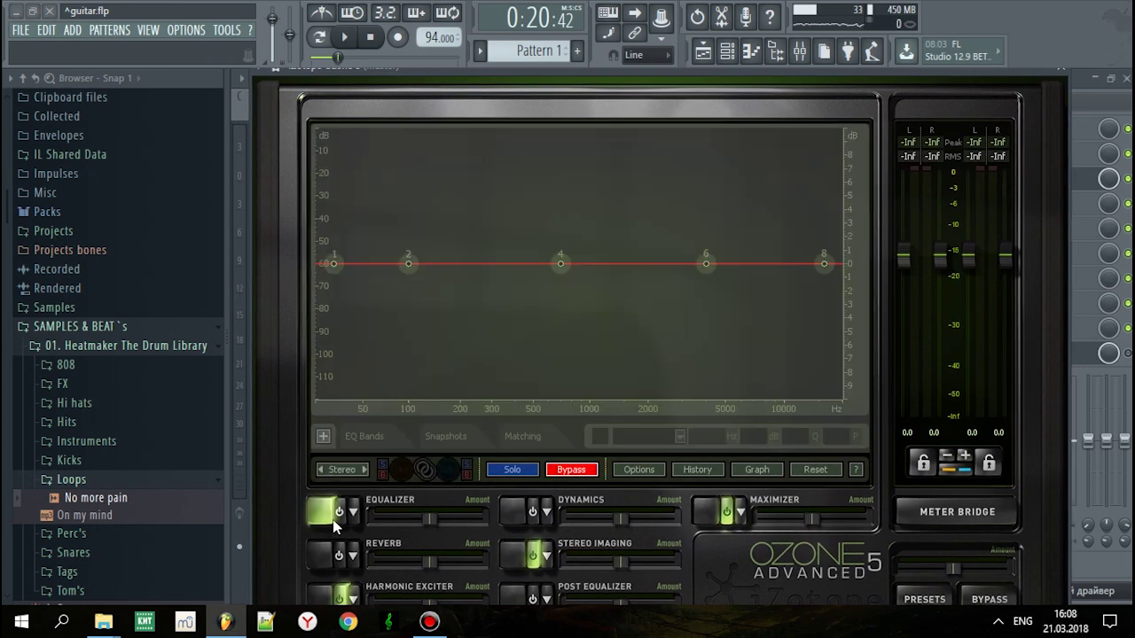
{"action": "left_click", "coordinate": [322, 553]}
{"action": "left_click", "coordinate": [323, 596]}
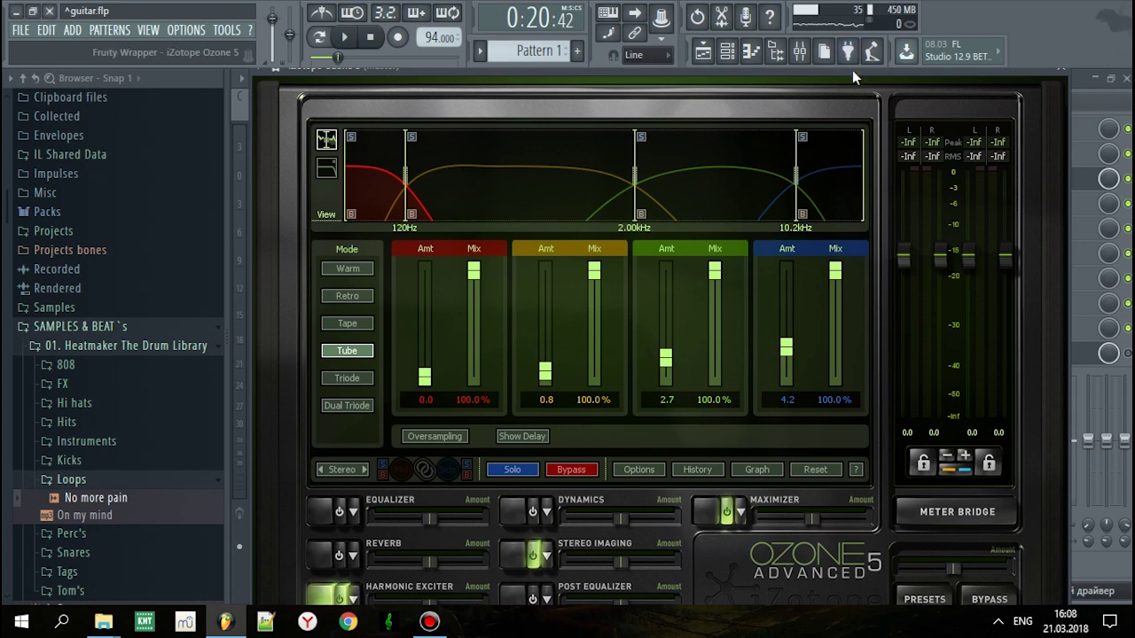
{"action": "key", "text": "space"}
{"action": "left_click", "coordinate": [340, 600]}
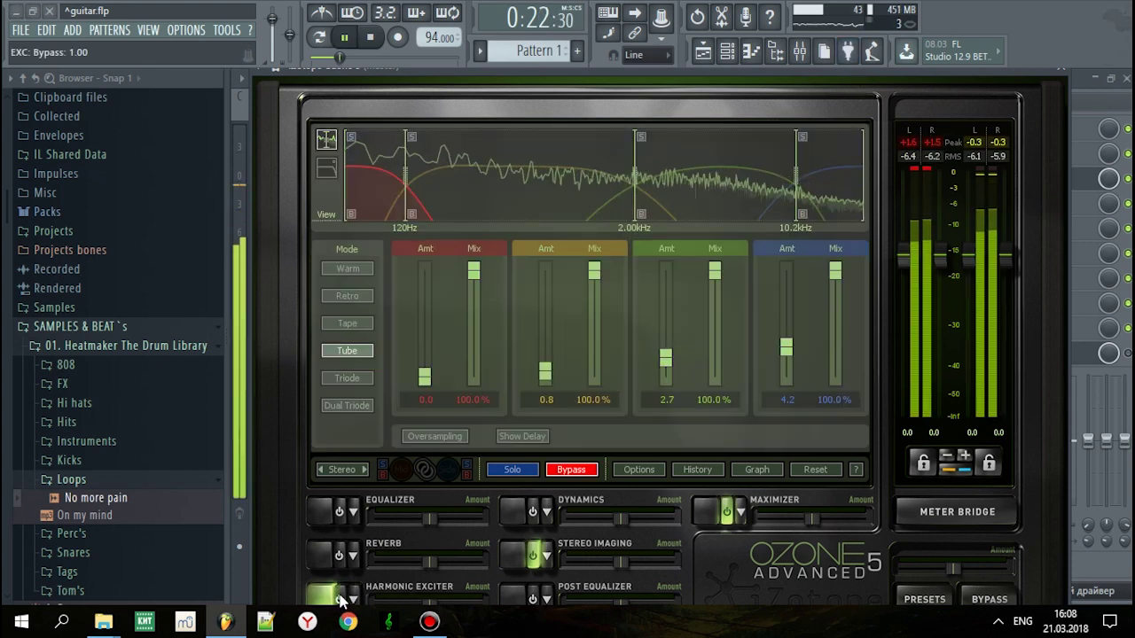
{"action": "left_click", "coordinate": [339, 600]}
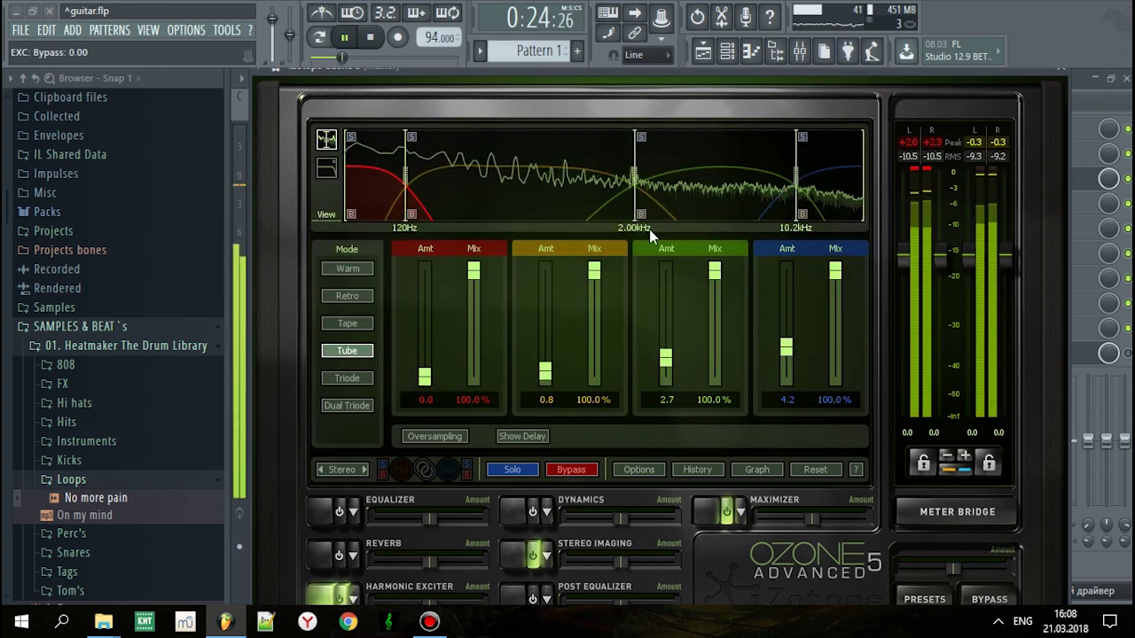
{"action": "key", "text": "space"}
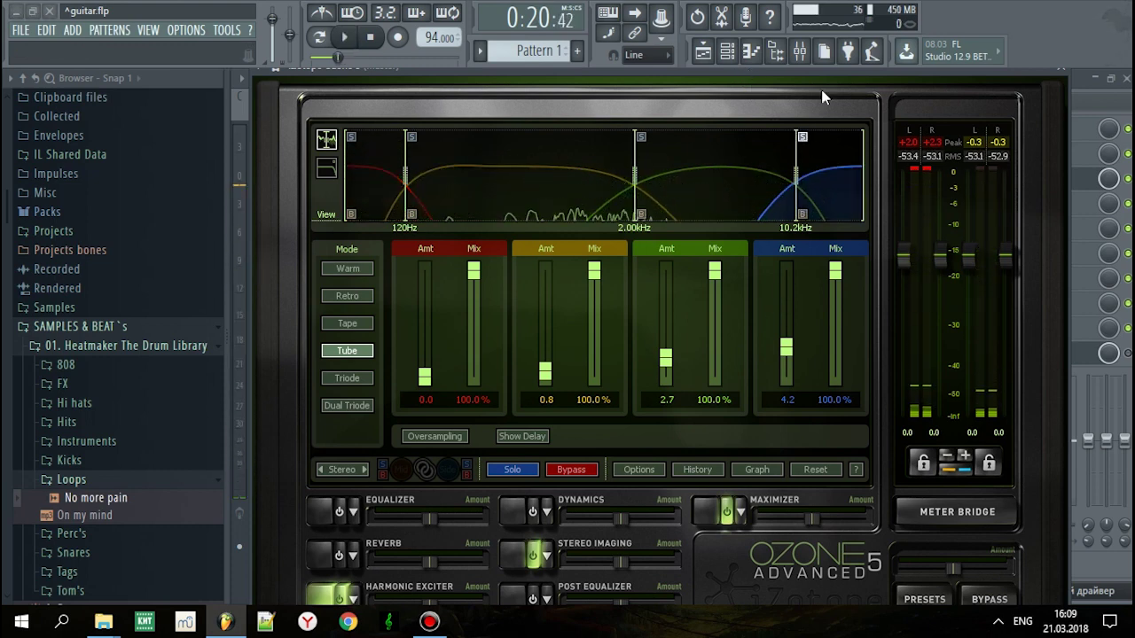
Audition the Harmonic Exciter's band 4 above 10.2 kHz during playback while nudging its amount
{"action": "key", "text": "space"}
{"action": "mouse_move", "coordinate": [796, 333]}
{"action": "left_mouse_down"}
{"action": "mouse_move", "coordinate": [793, 288]}
{"action": "mouse_move", "coordinate": [797, 399]}
{"action": "mouse_move", "coordinate": [800, 345]}
{"action": "left_mouse_up"}
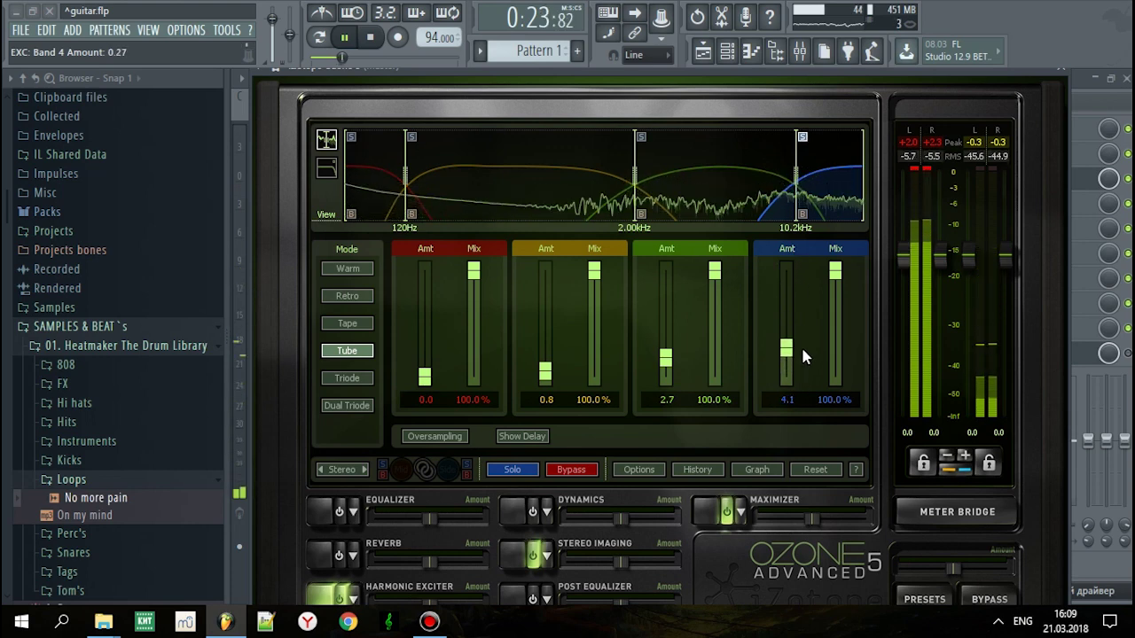
{"action": "key", "text": "space"}
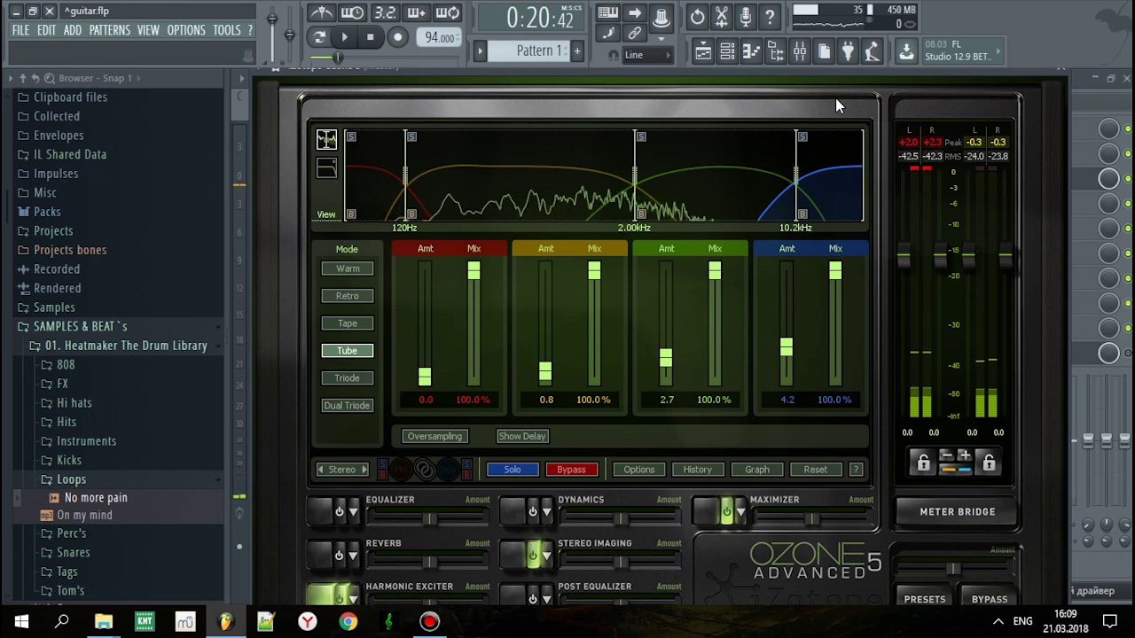
Raise the Equalizer's high-shelf band 8 to about 6.5 dB near 14.4 kHz and return its gain to 0 dB
{"action": "left_click", "coordinate": [316, 513]}
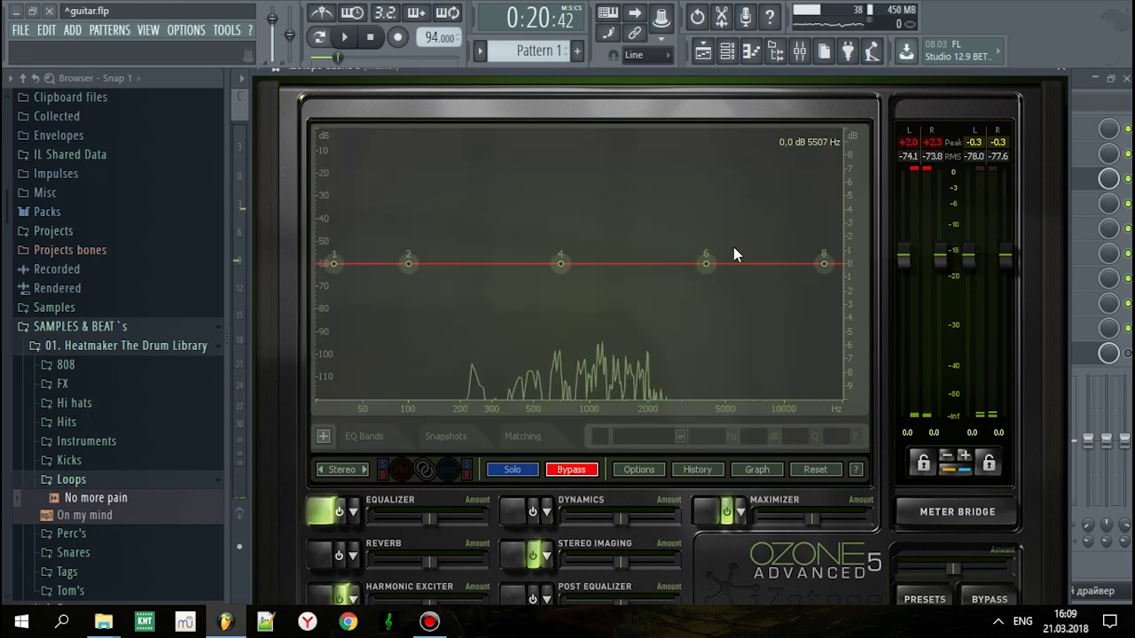
{"action": "left_click_drag", "start_coordinate": [828, 259], "coordinate": [819, 193]}
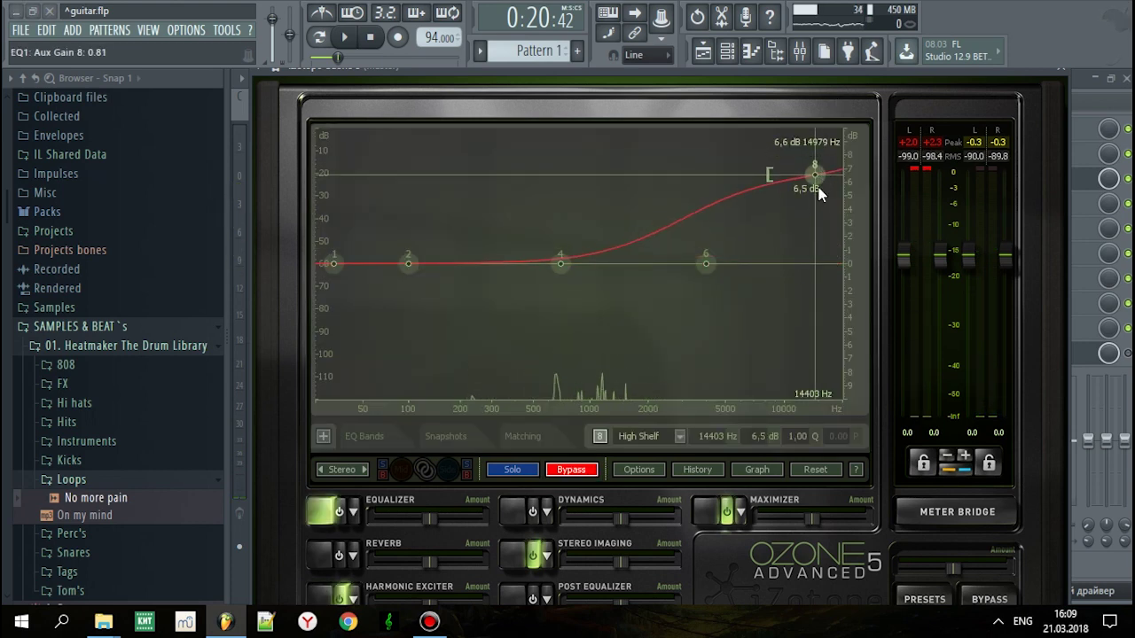
{"action": "left_click_drag", "start_coordinate": [813, 177], "coordinate": [815, 266]}
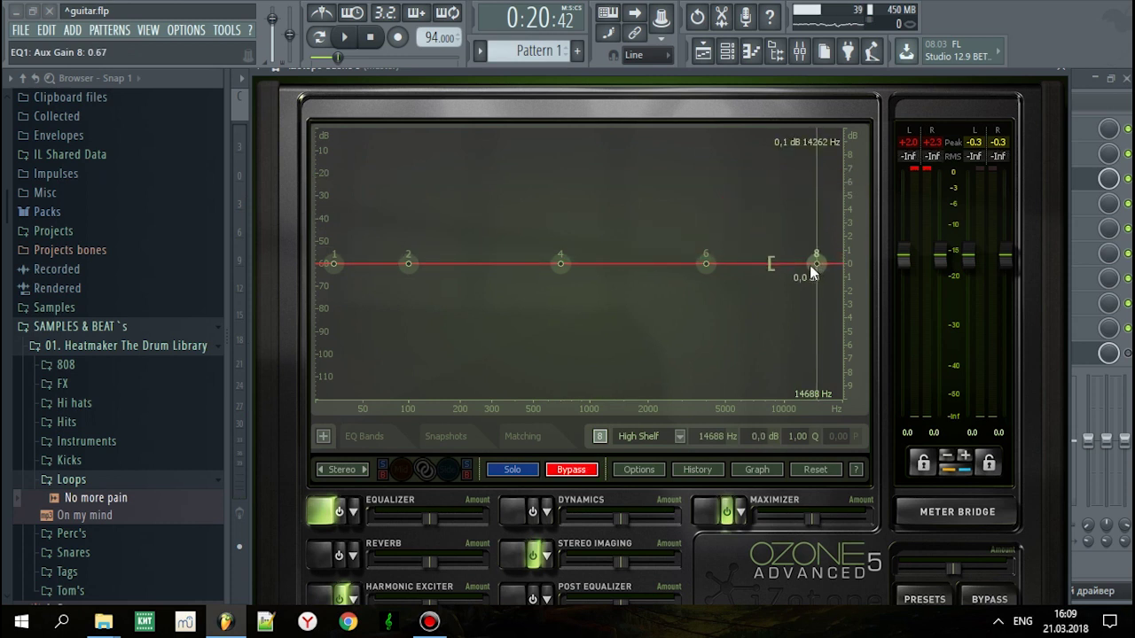
Return to the Harmonic Exciter and replay the beat from bar 9 with band 4 in focus
{"action": "left_click", "coordinate": [332, 593]}
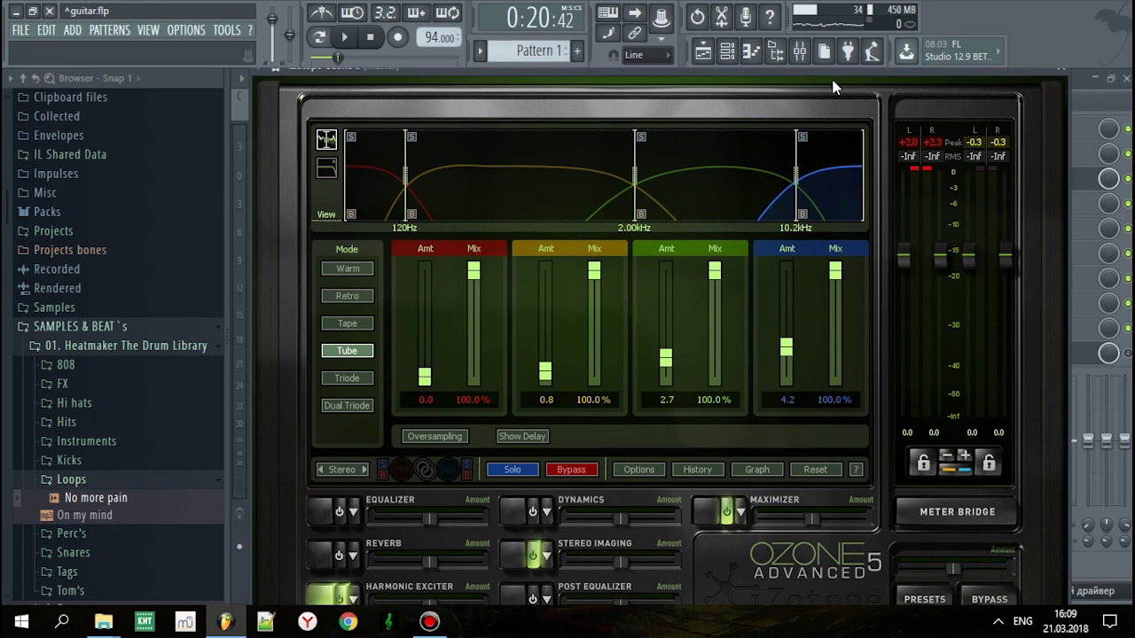
{"action": "key", "text": "space"}
{"action": "key", "text": "space"}
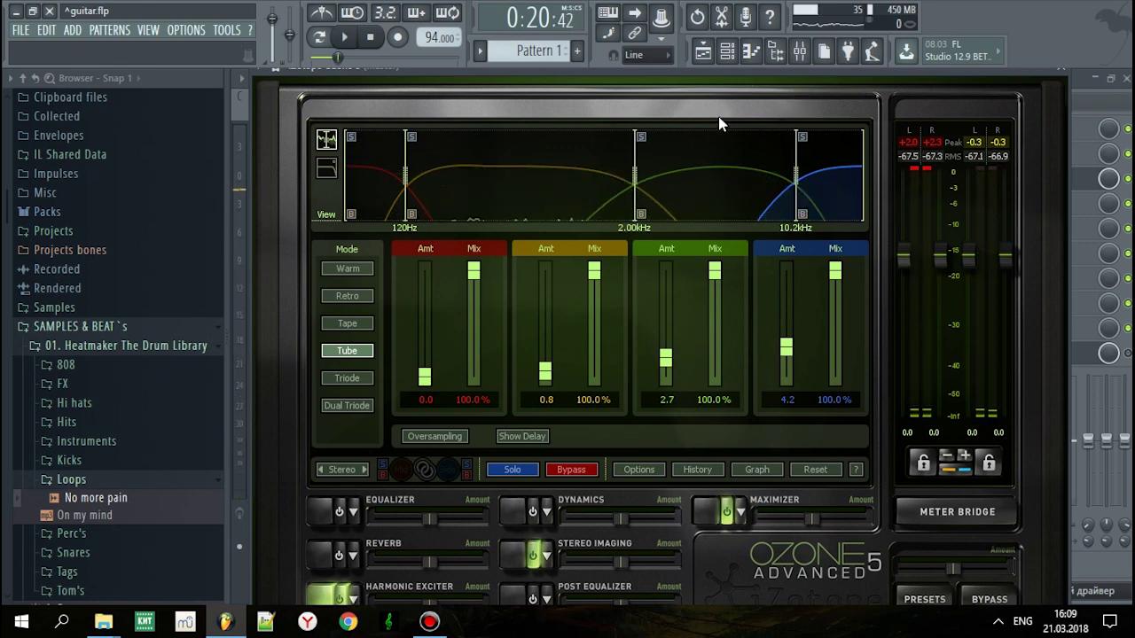
Revisit the Equalizer, and audition the Harmonic Exciter's band 3 between 2 kHz and 10.2 kHz from bar 9
{"action": "left_click", "coordinate": [325, 511]}
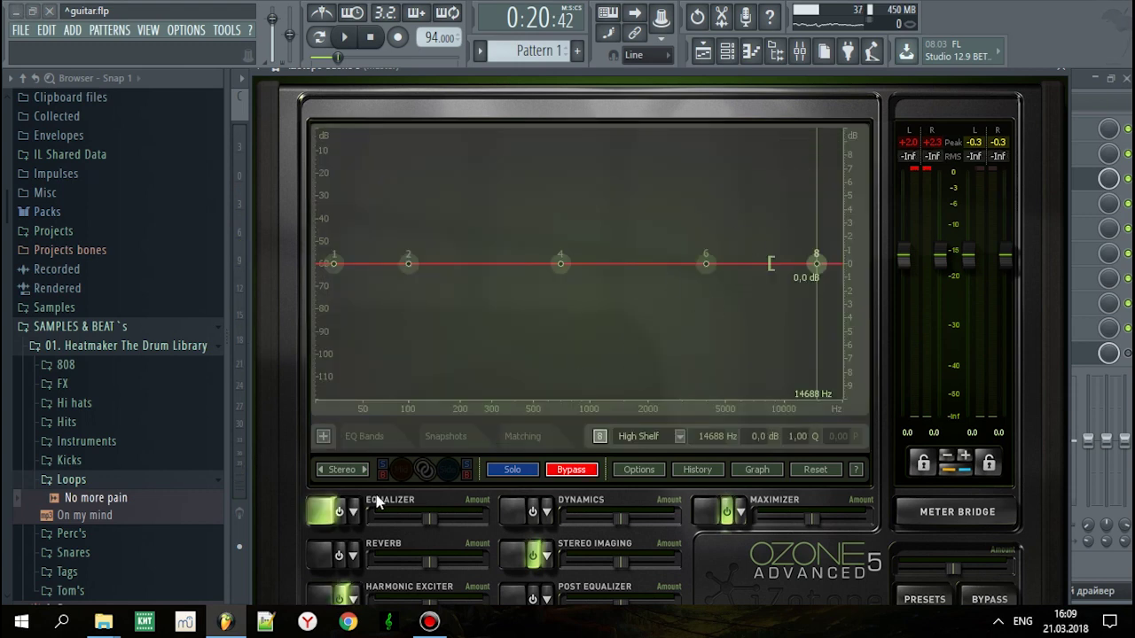
{"action": "left_click", "coordinate": [326, 596]}
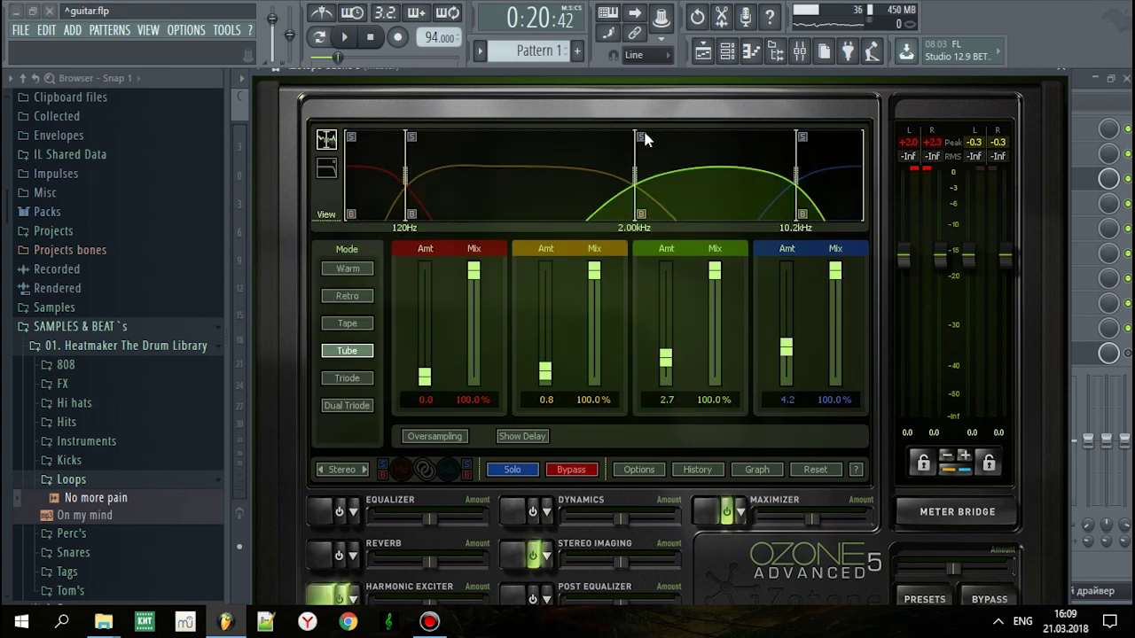
{"action": "key", "text": "space"}
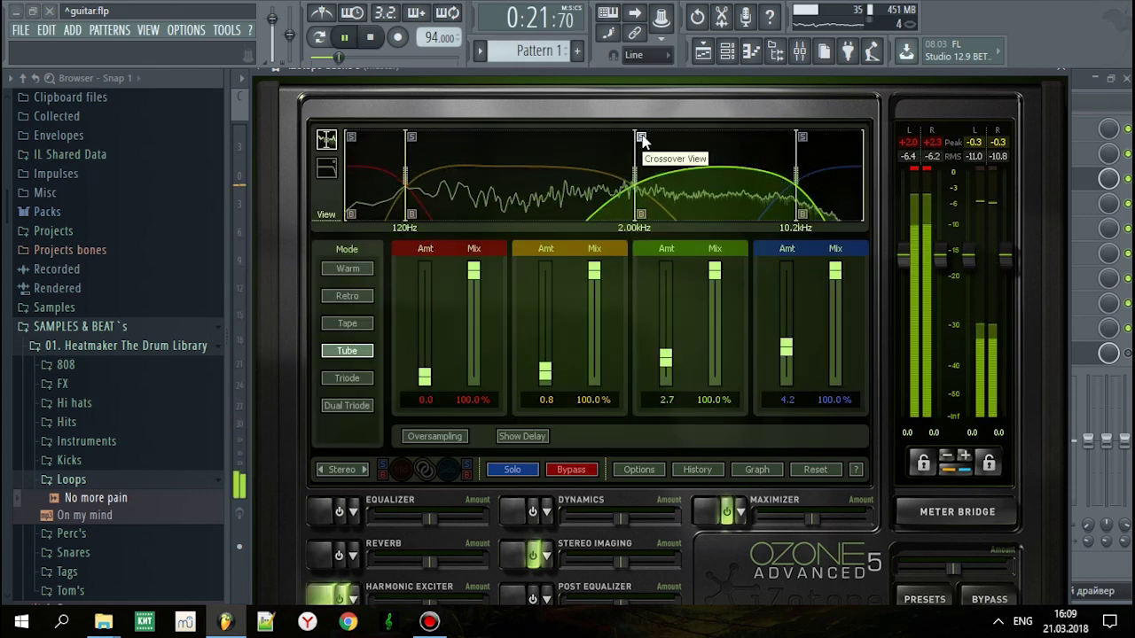
{"action": "key", "text": "space"}
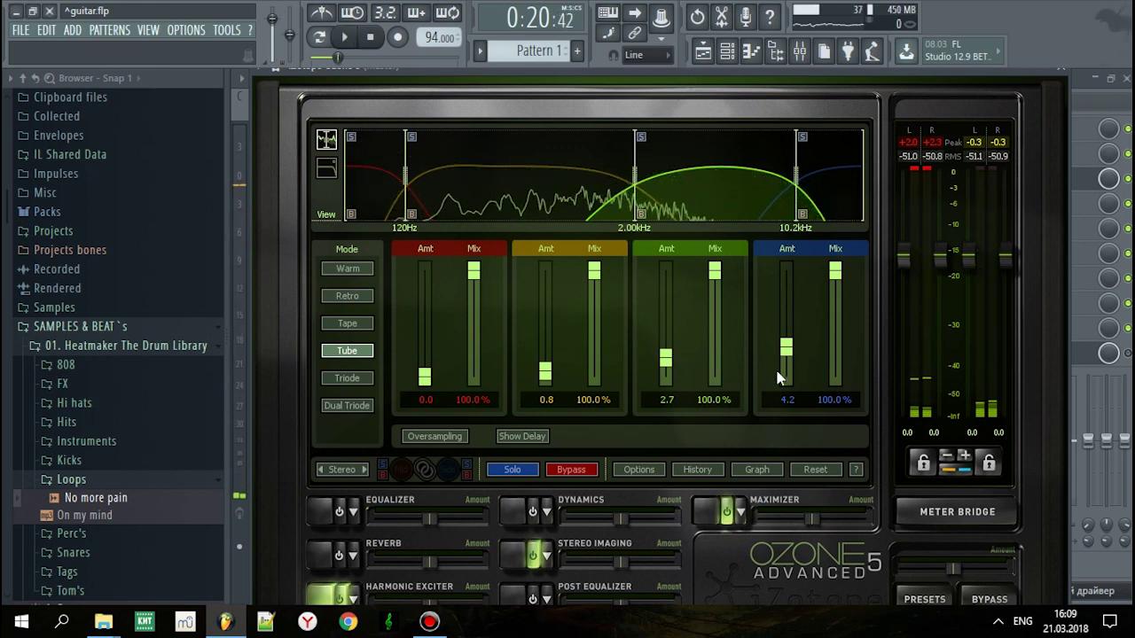
Open Ozone's Stereo Imaging module and play from bar 9 to examine the band widths and vectorscope
{"action": "left_click", "coordinate": [510, 554]}
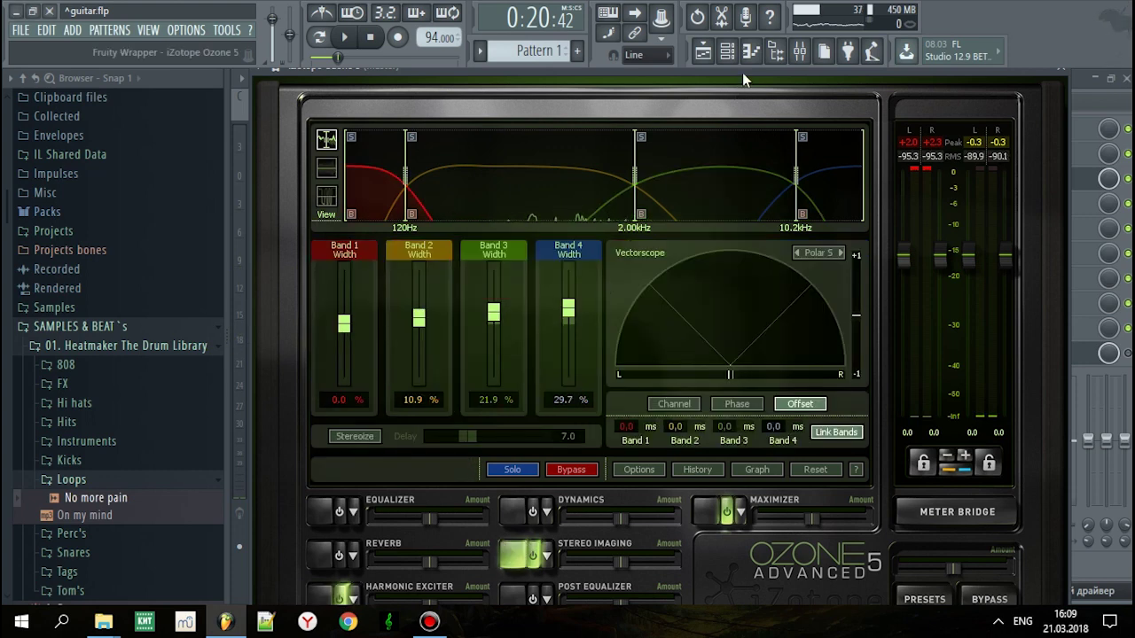
{"action": "key", "text": "space"}
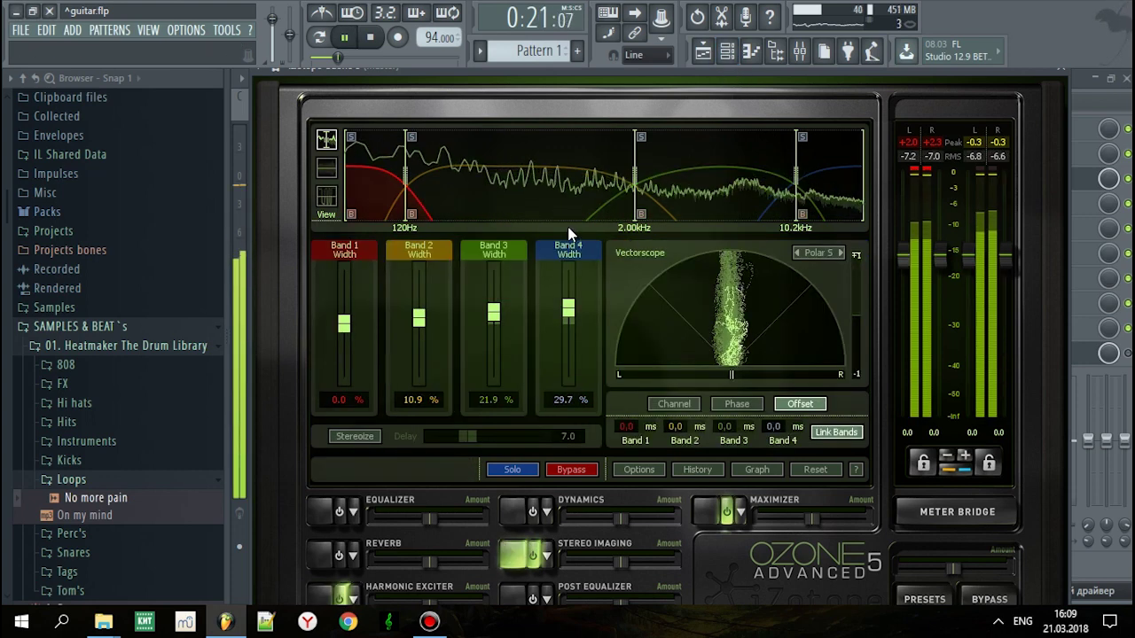
{"action": "key", "text": "space"}
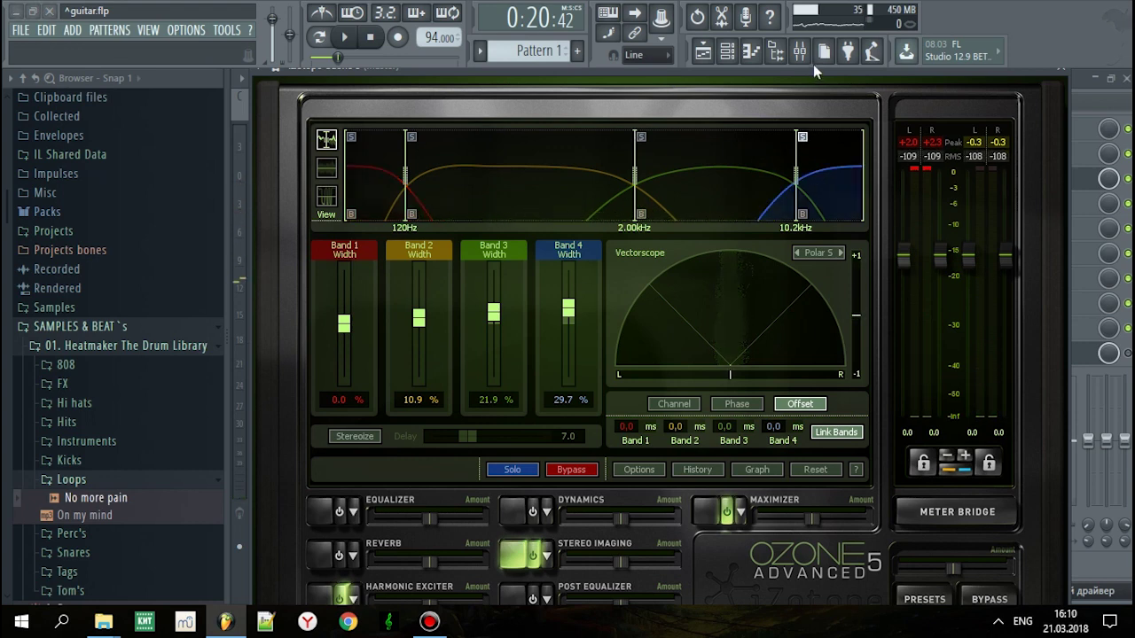
Set the Stereo Imaging Band 1 width to -6.3 % during playback, and solo band 3
{"action": "key", "text": "space"}
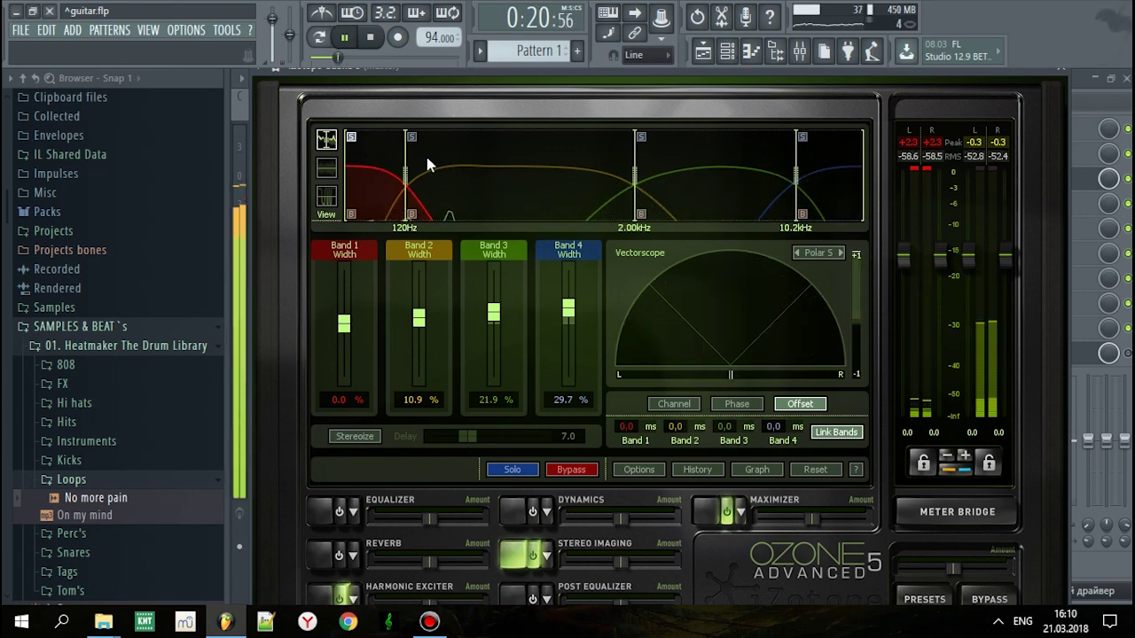
{"action": "left_click_drag", "start_coordinate": [344, 324], "coordinate": [379, 328]}
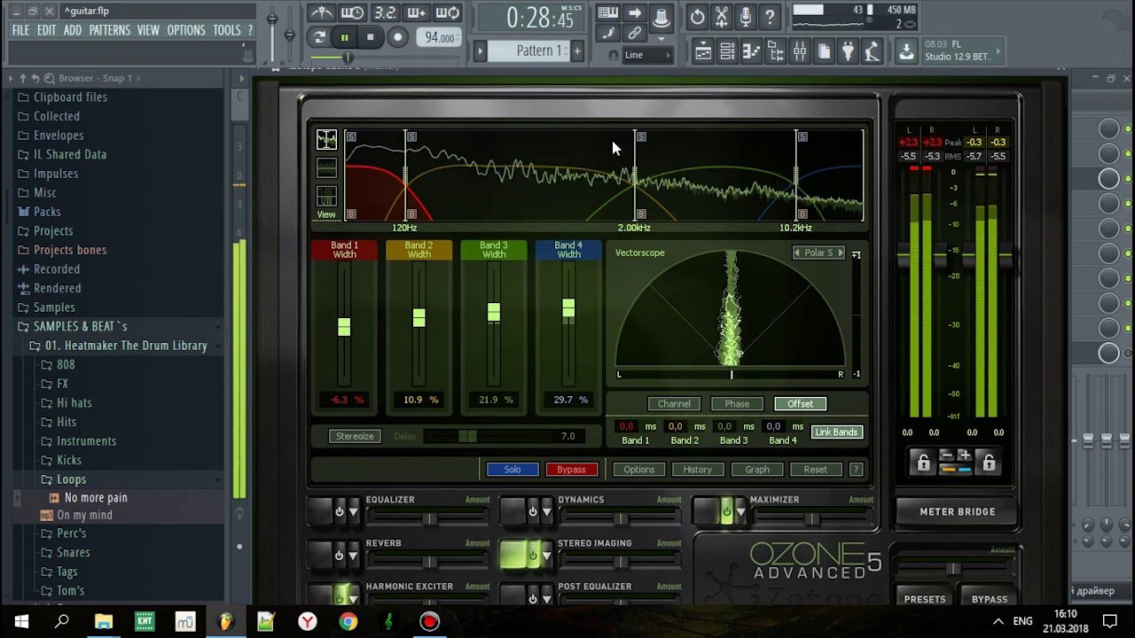
{"action": "key", "text": "space"}
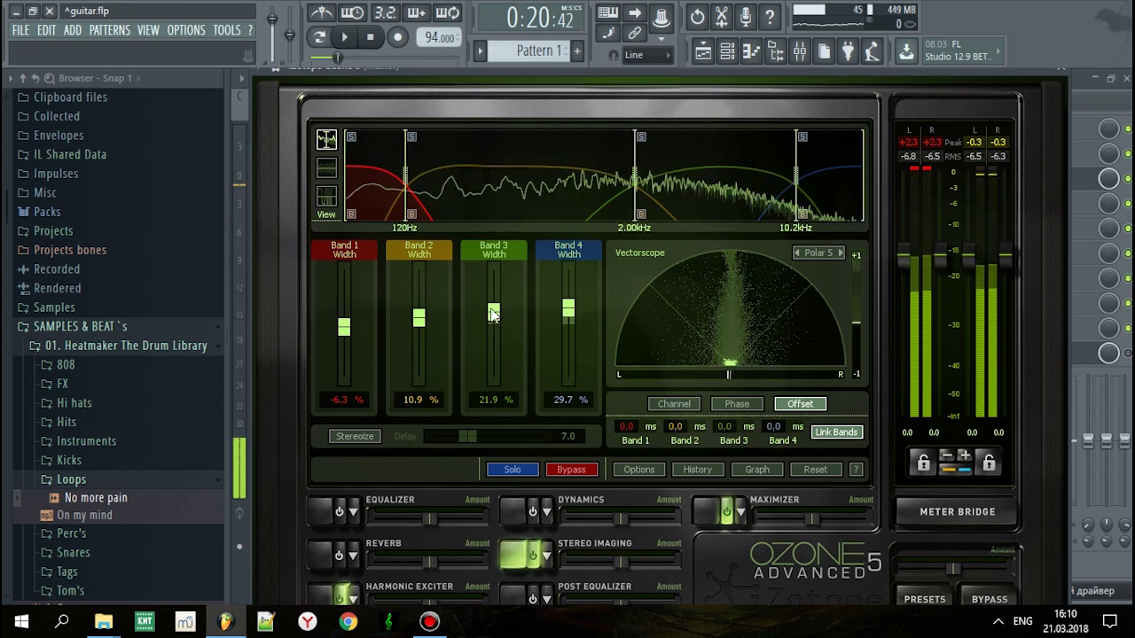
{"action": "left_click", "coordinate": [641, 137]}
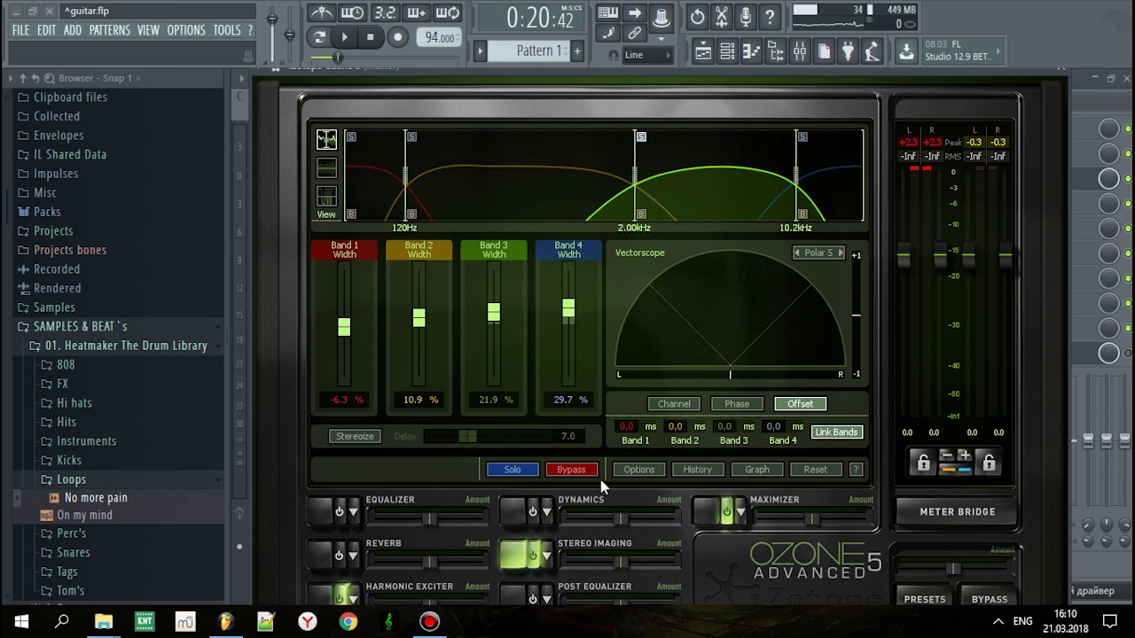
Open Ozone's Maximizer module and play the beat from bar 9 to examine its threshold and margin
{"action": "left_click", "coordinate": [706, 511]}
{"action": "key", "text": "space"}
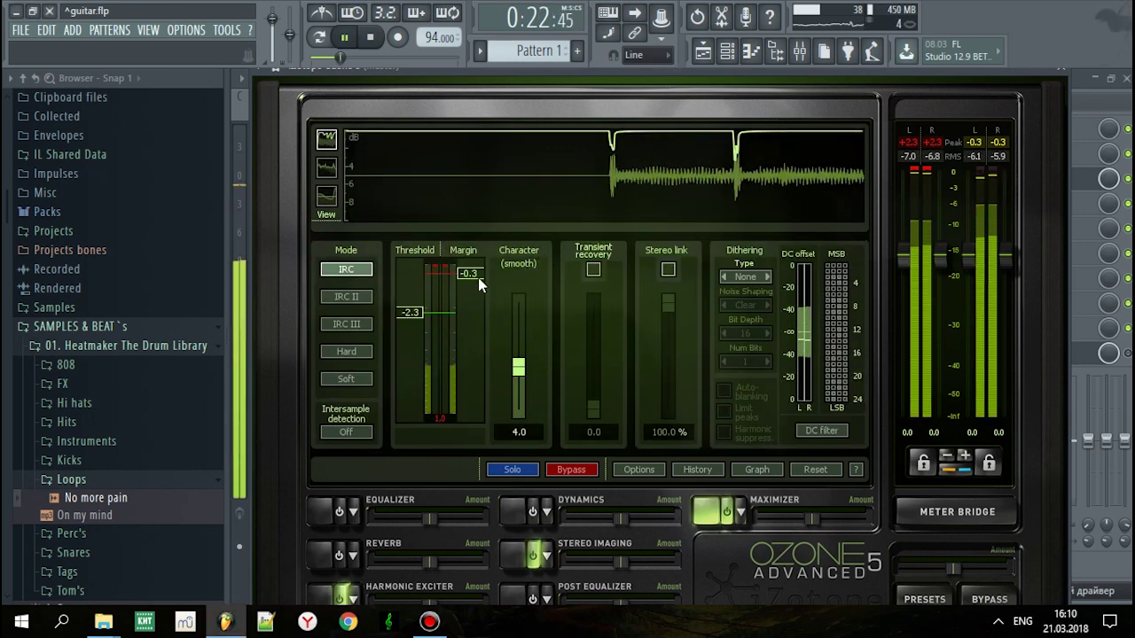
{"action": "key", "text": "space"}
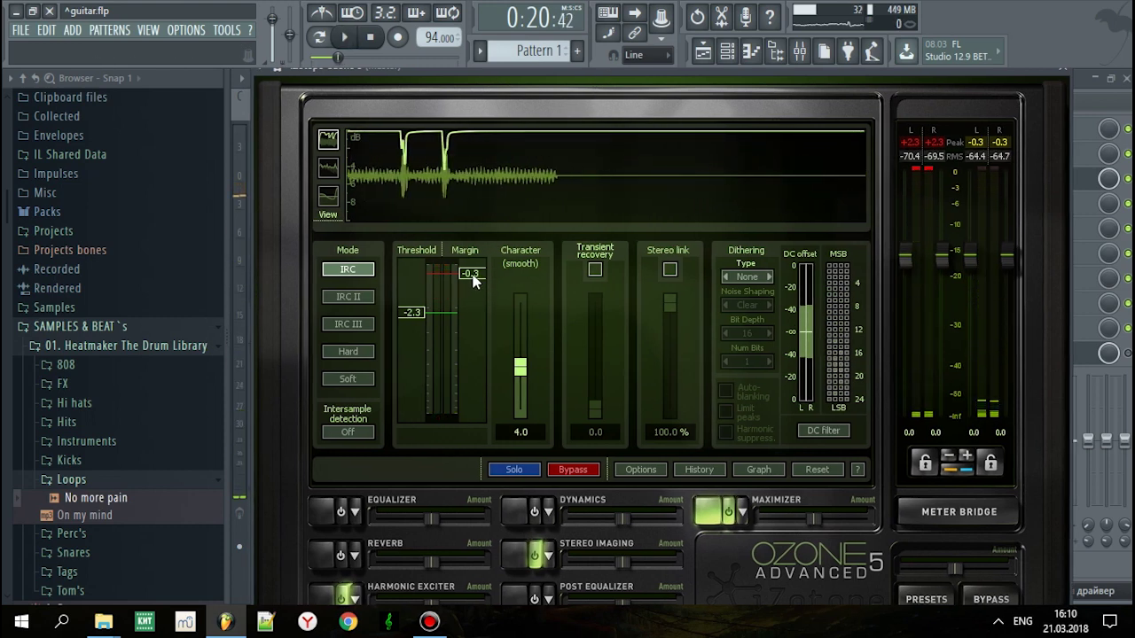
Audition the Maximizer margin at 0.0 from bar 9, and set it back to -0.3 to compare the output peaks
{"action": "left_click_drag", "start_coordinate": [473, 277], "coordinate": [474, 254]}
{"action": "key", "text": "space"}
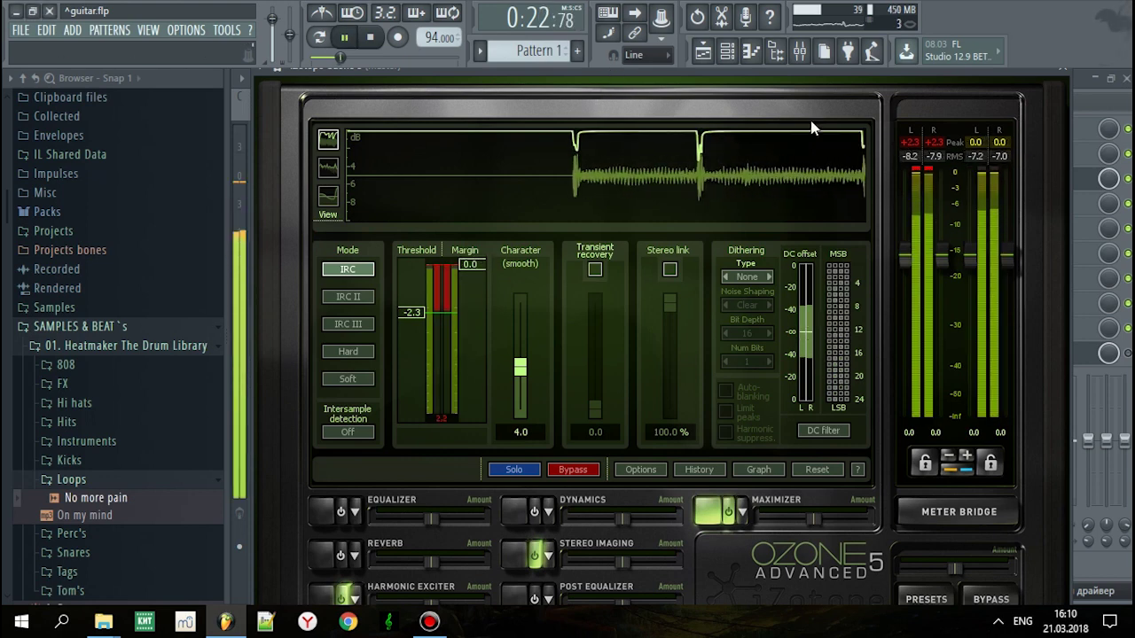
{"action": "key", "text": "space"}
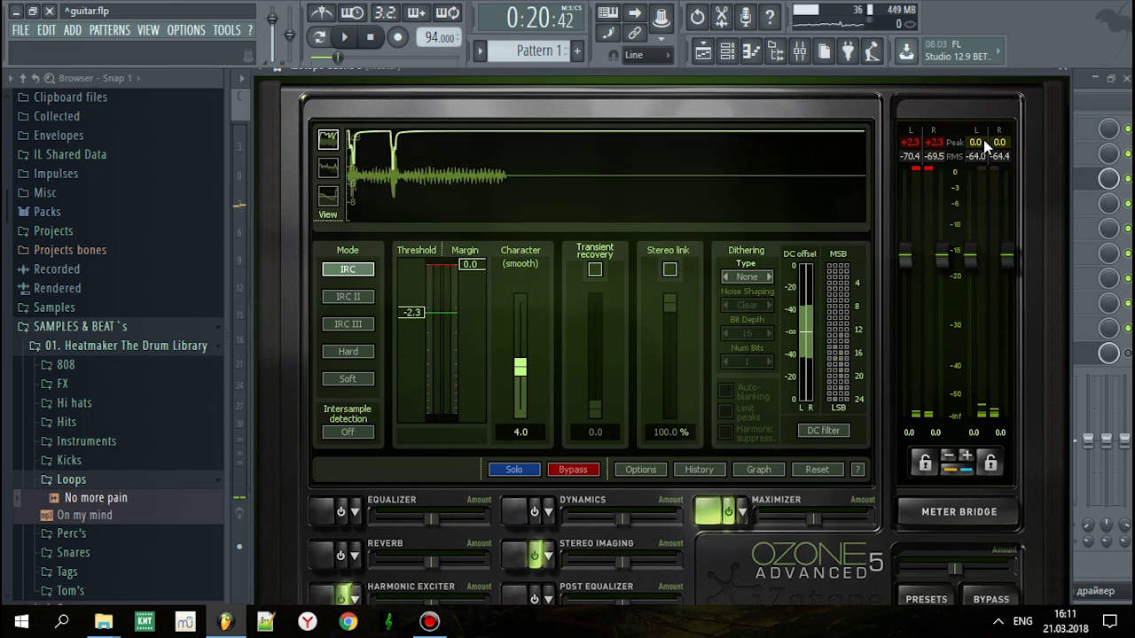
{"action": "left_click", "coordinate": [714, 75]}
{"action": "key", "text": "space"}
{"action": "key", "text": "space"}
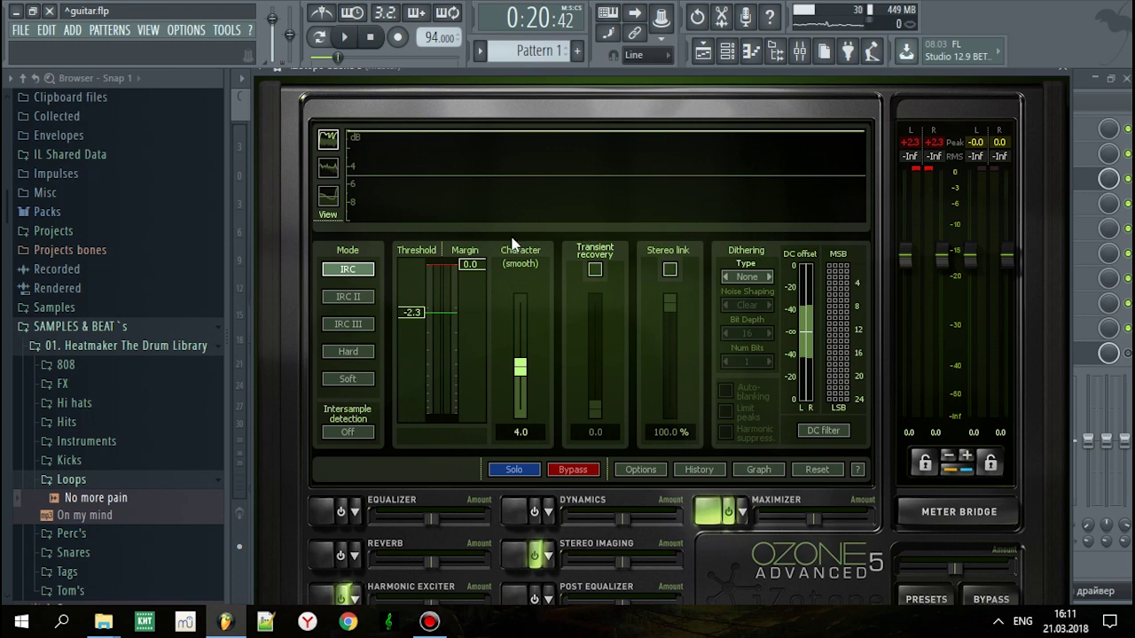
{"action": "key", "text": "space"}
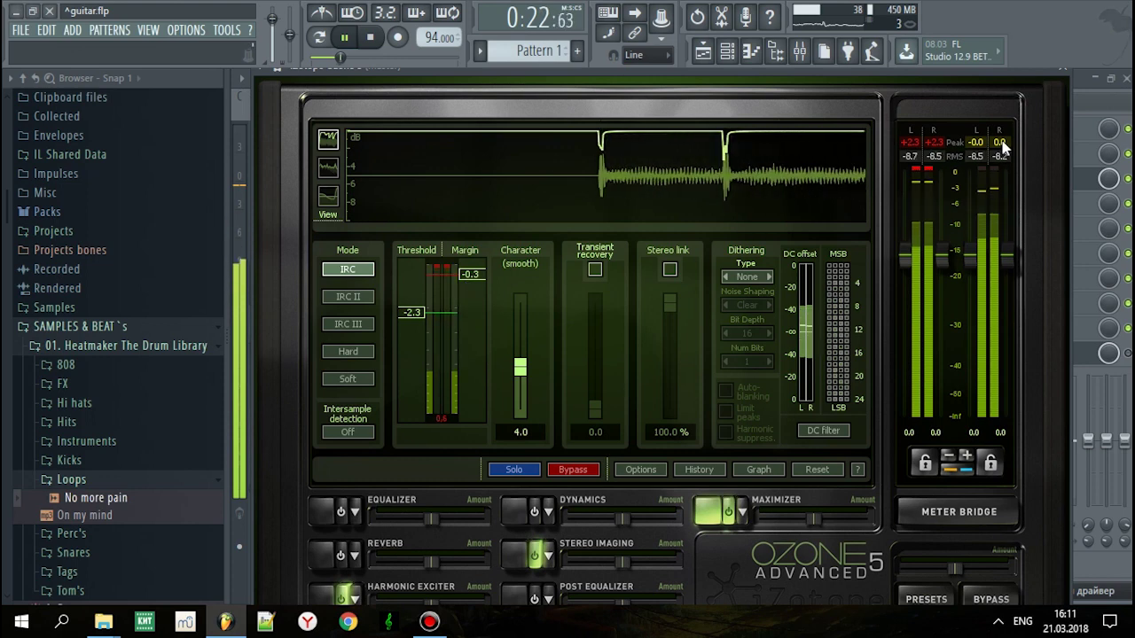
{"action": "key", "text": "space"}
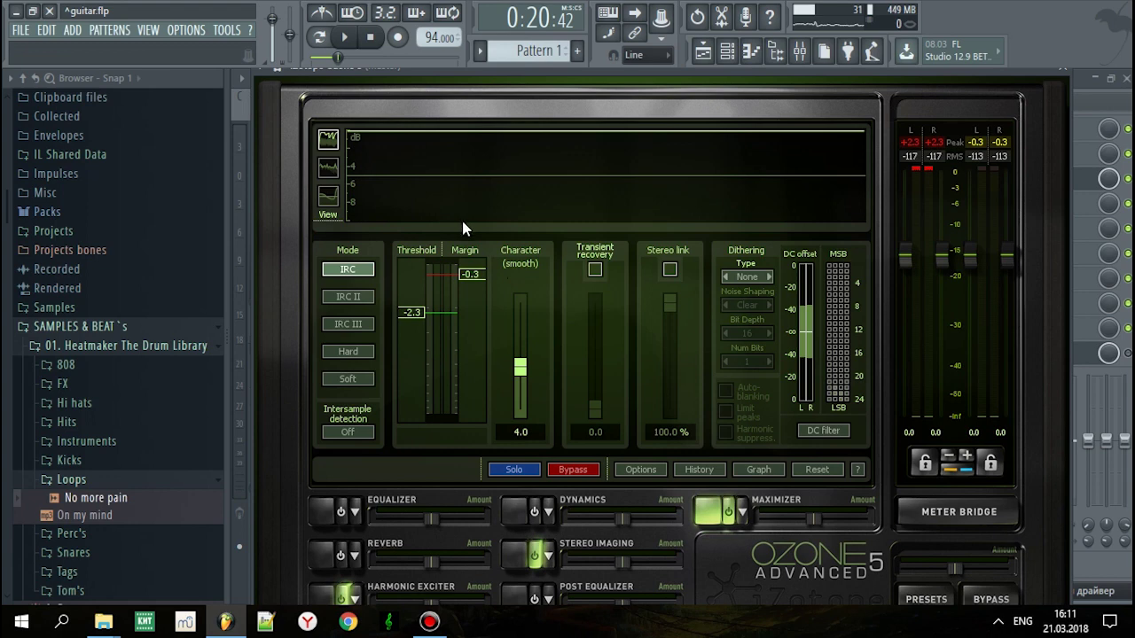
Try different Maximizer thresholds, including -2.5, while playing from bar 9, and return the threshold to -2.3
{"action": "key", "text": "space"}
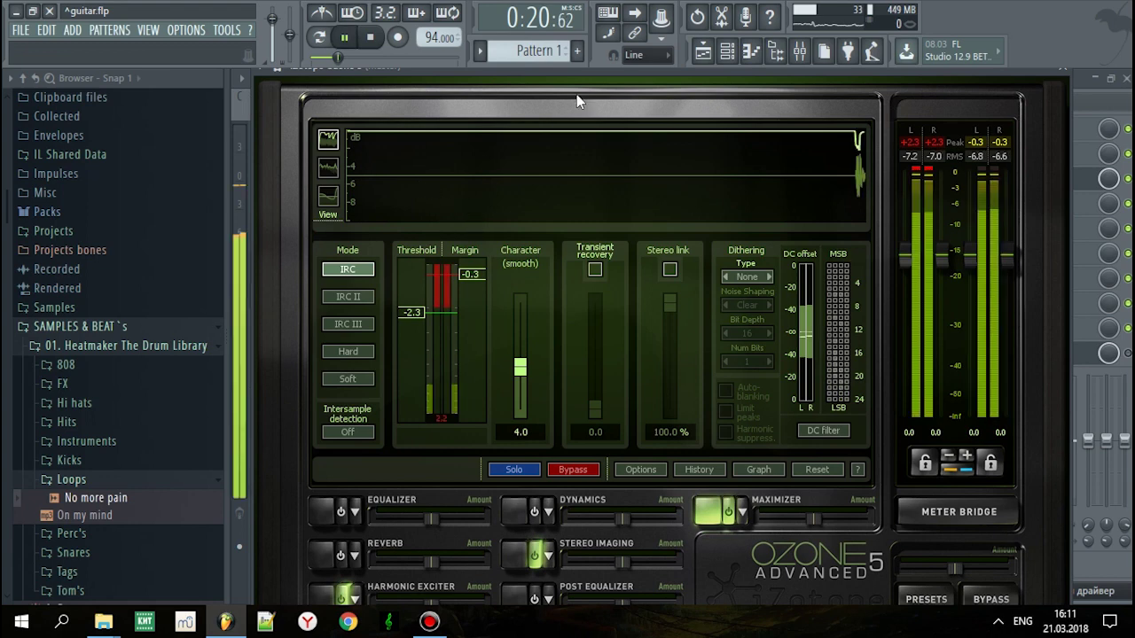
{"action": "left_click_drag", "start_coordinate": [413, 305], "coordinate": [406, 314]}
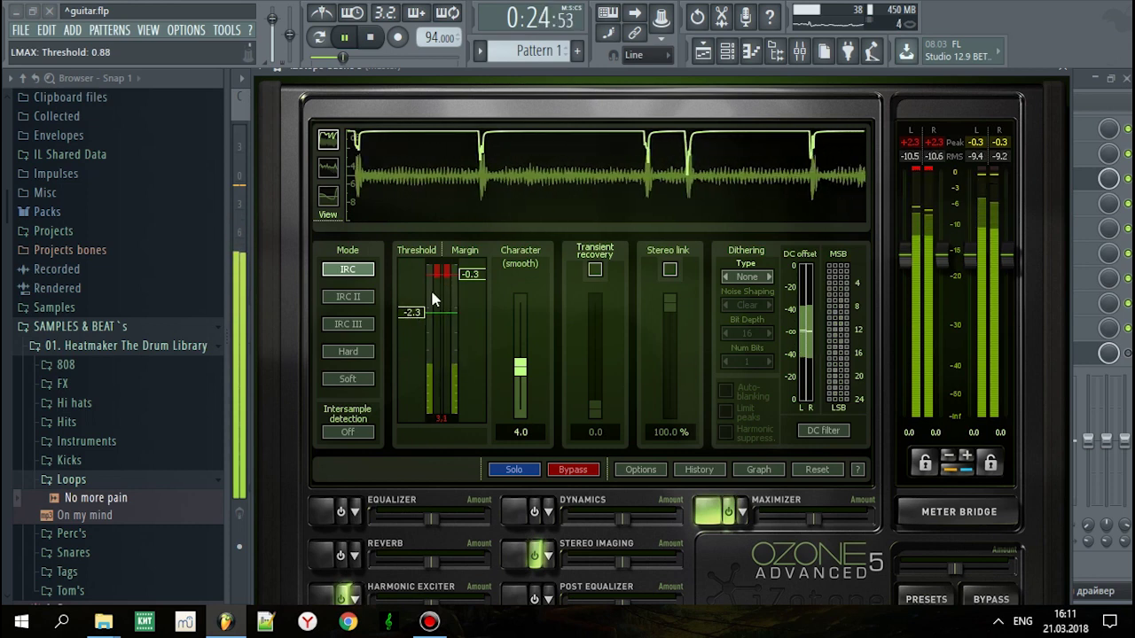
{"action": "key", "text": "space"}
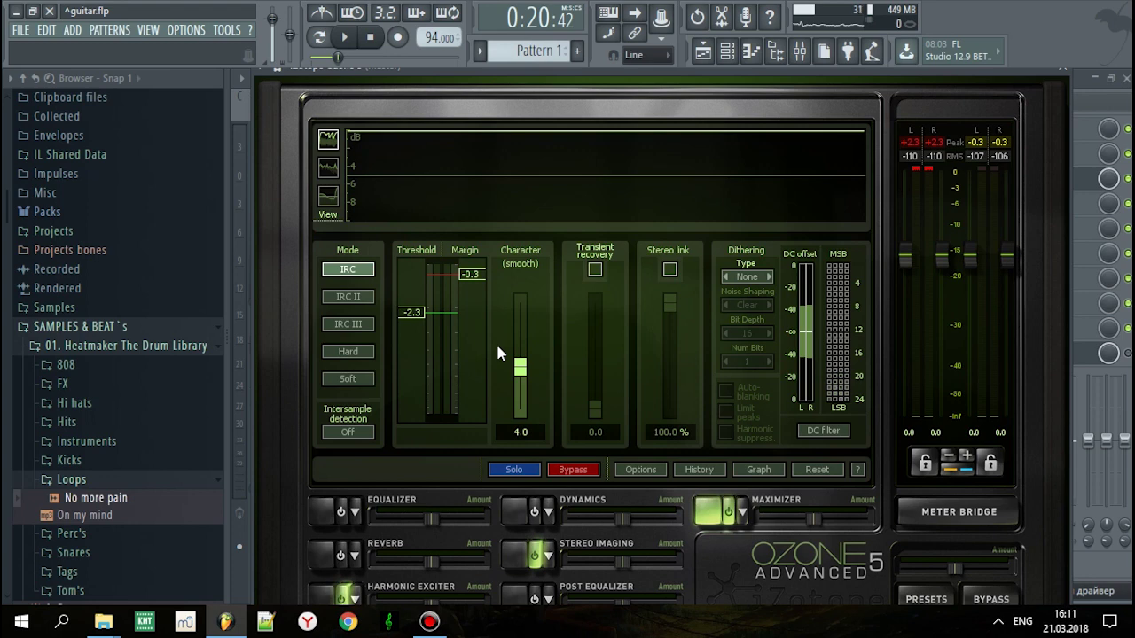
{"action": "mouse_move", "coordinate": [413, 312]}
{"action": "left_mouse_down"}
{"action": "mouse_move", "coordinate": [416, 416]}
{"action": "mouse_move", "coordinate": [425, 297]}
{"action": "left_mouse_up"}
{"action": "key", "text": "space"}
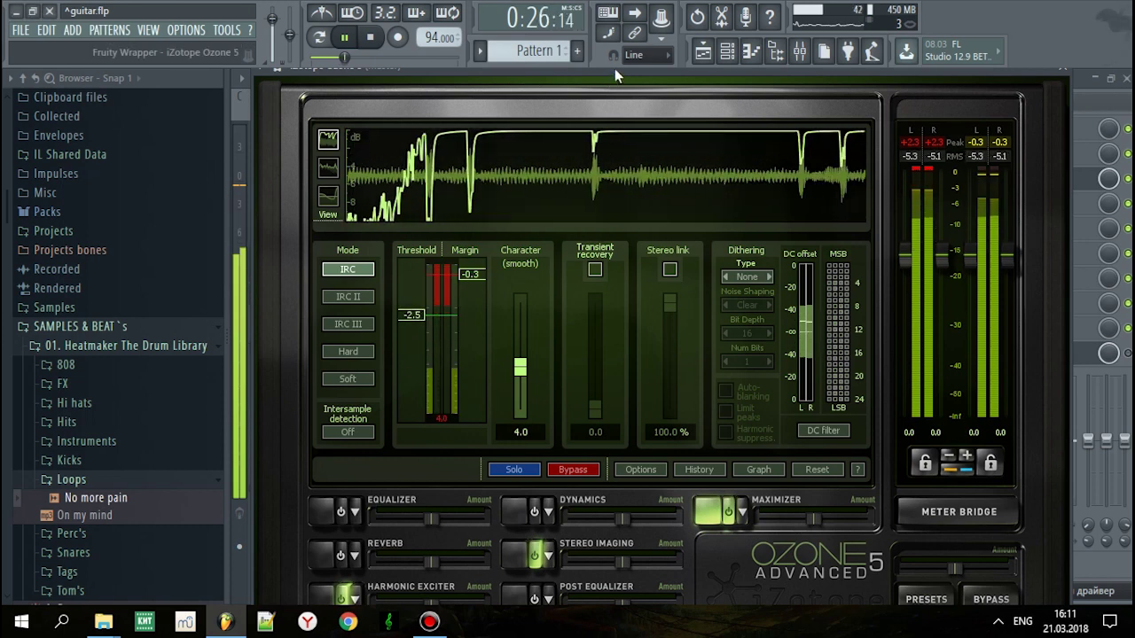
{"action": "key", "text": "space"}
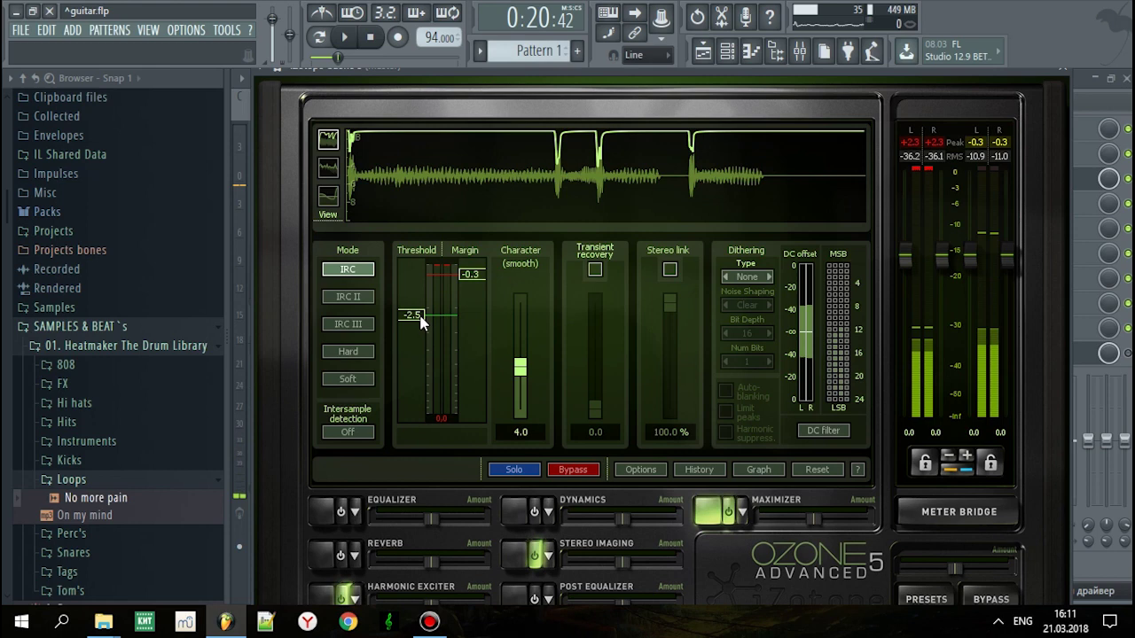
{"action": "left_click_drag", "start_coordinate": [418, 318], "coordinate": [431, 316]}
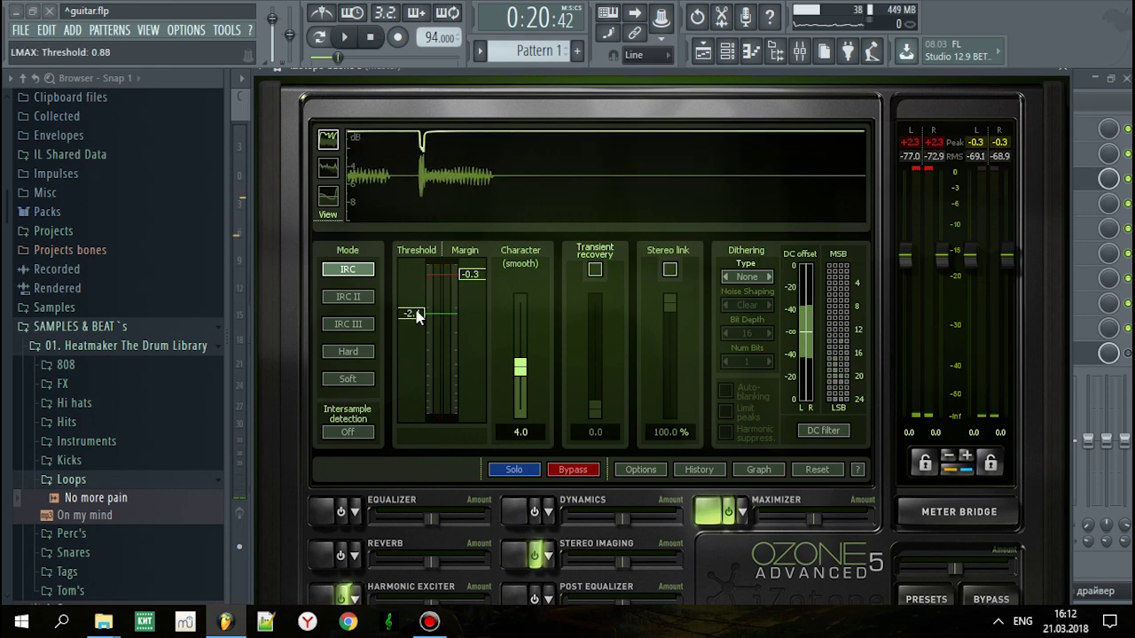
{"action": "left_click_drag", "start_coordinate": [427, 311], "coordinate": [423, 309]}
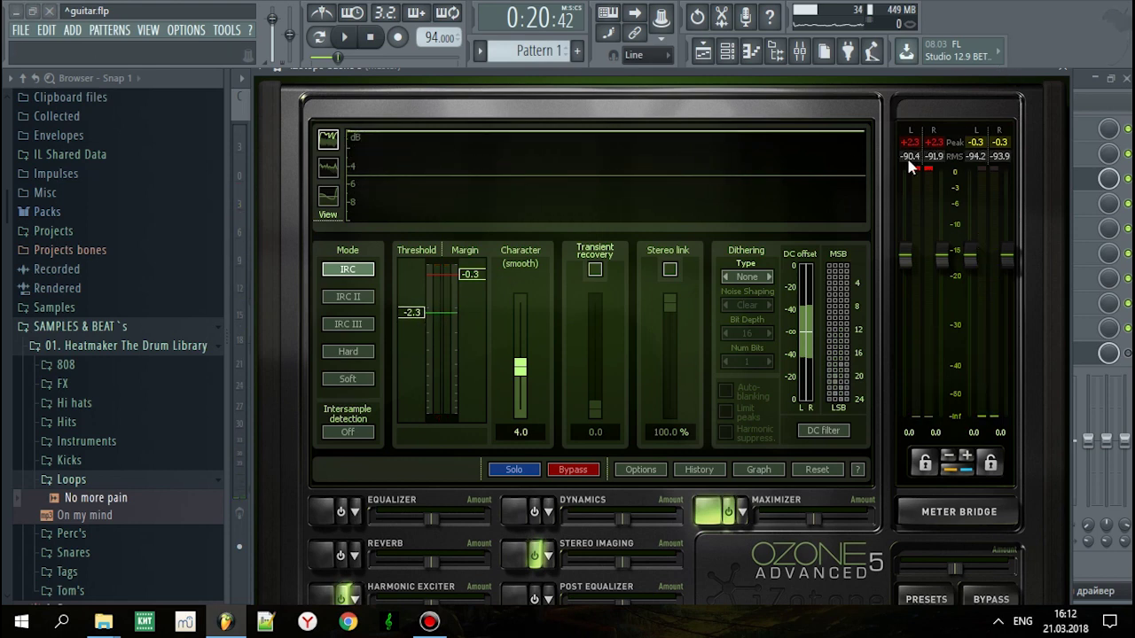
Close Ozone and examine the whole track arrangement in the playlist
{"action": "left_click", "coordinate": [1066, 71]}
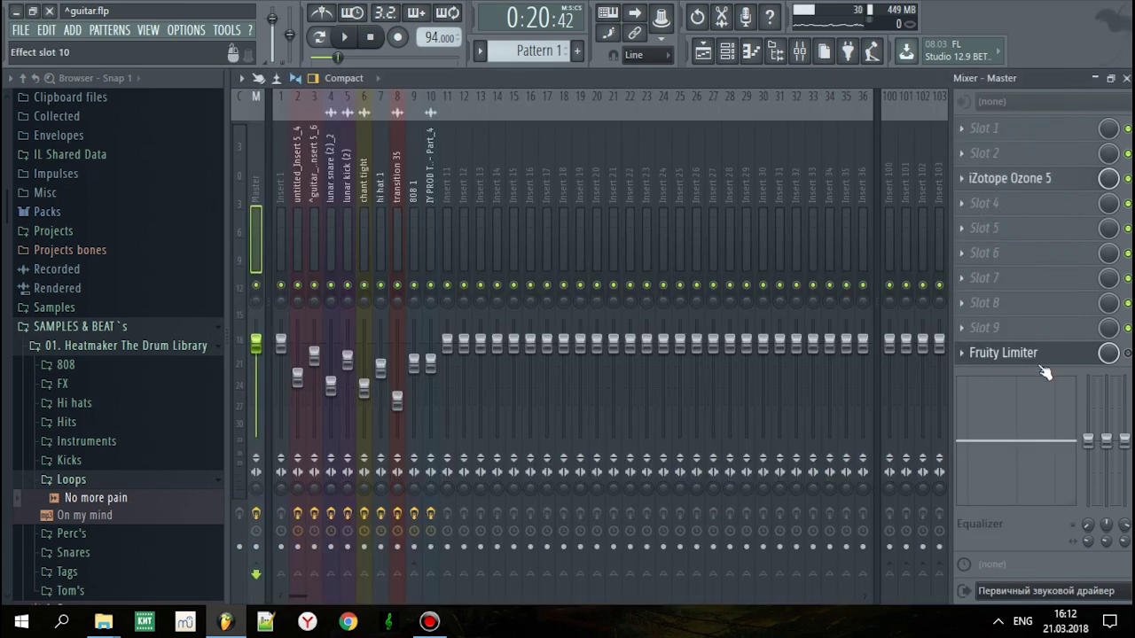
{"action": "left_click", "coordinate": [702, 51]}
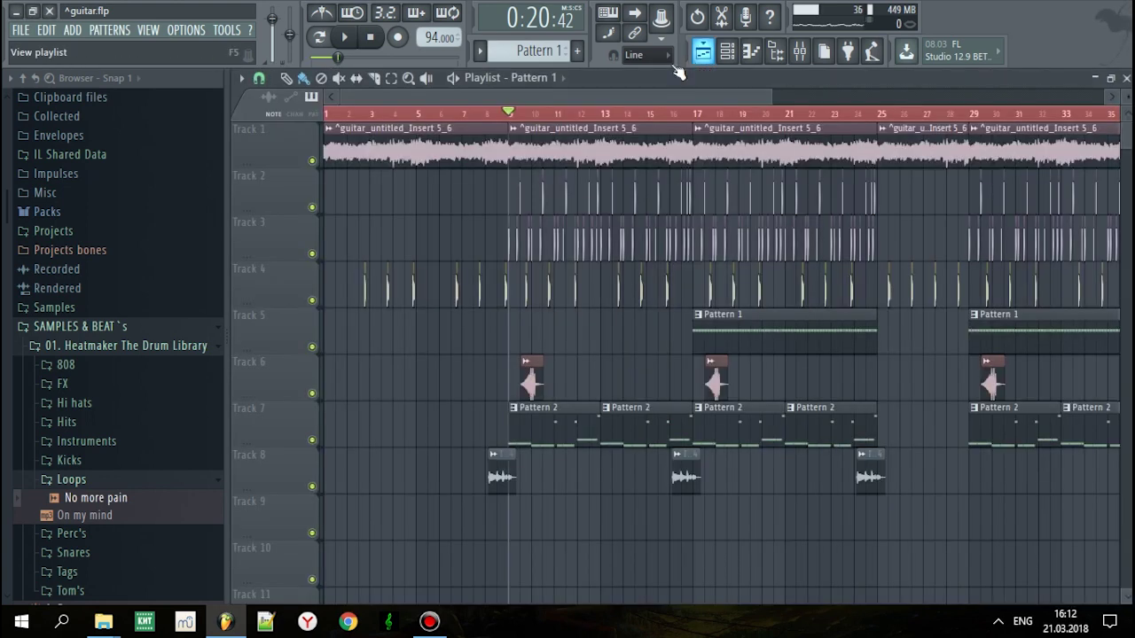
{"action": "scroll", "coordinate": [446, 375], "scroll_direction": "down", "scroll_amount": 4}
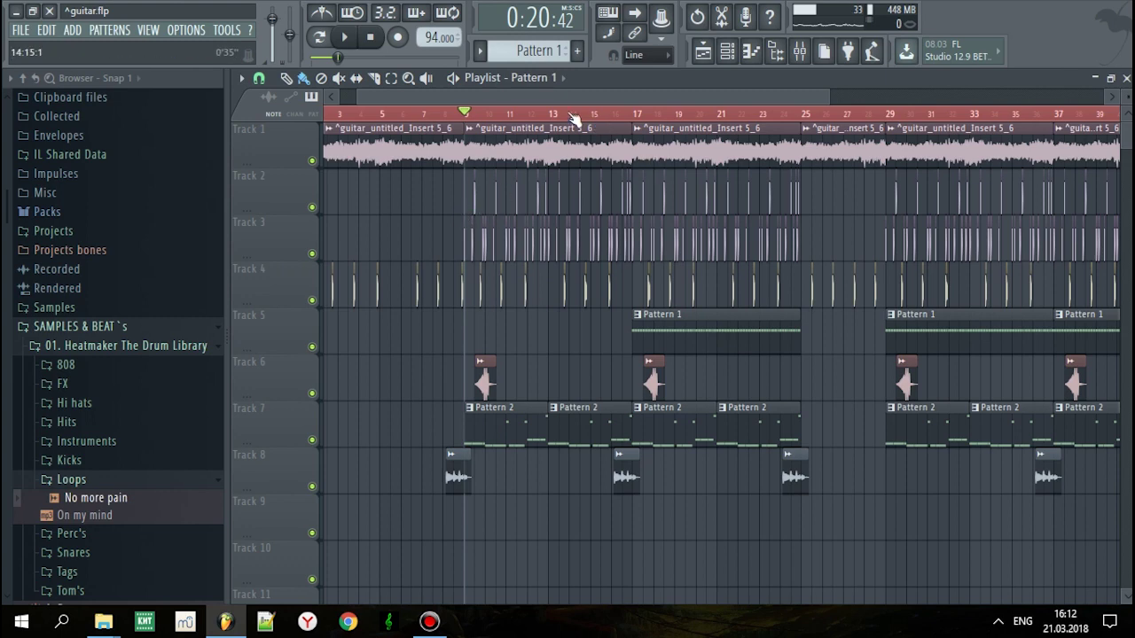
{"action": "scroll", "coordinate": [582, 122], "scroll_direction": "up", "scroll_amount": 4}
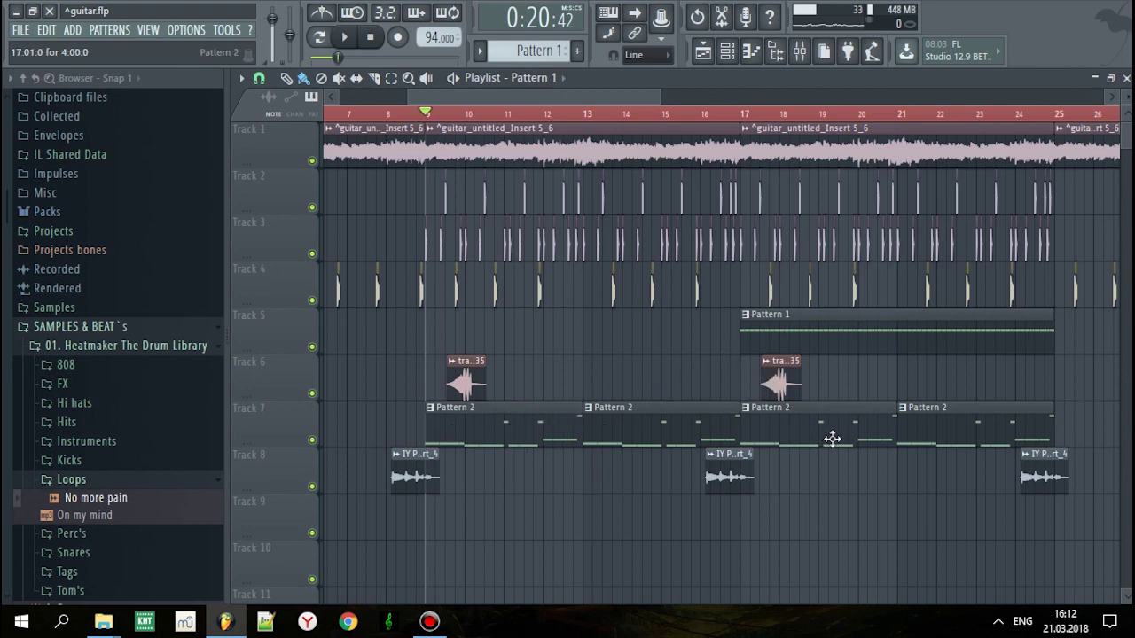
{"action": "scroll", "coordinate": [848, 413], "scroll_direction": "down", "scroll_amount": 2}
{"action": "scroll", "coordinate": [1042, 476], "scroll_direction": "down", "scroll_amount": 1}
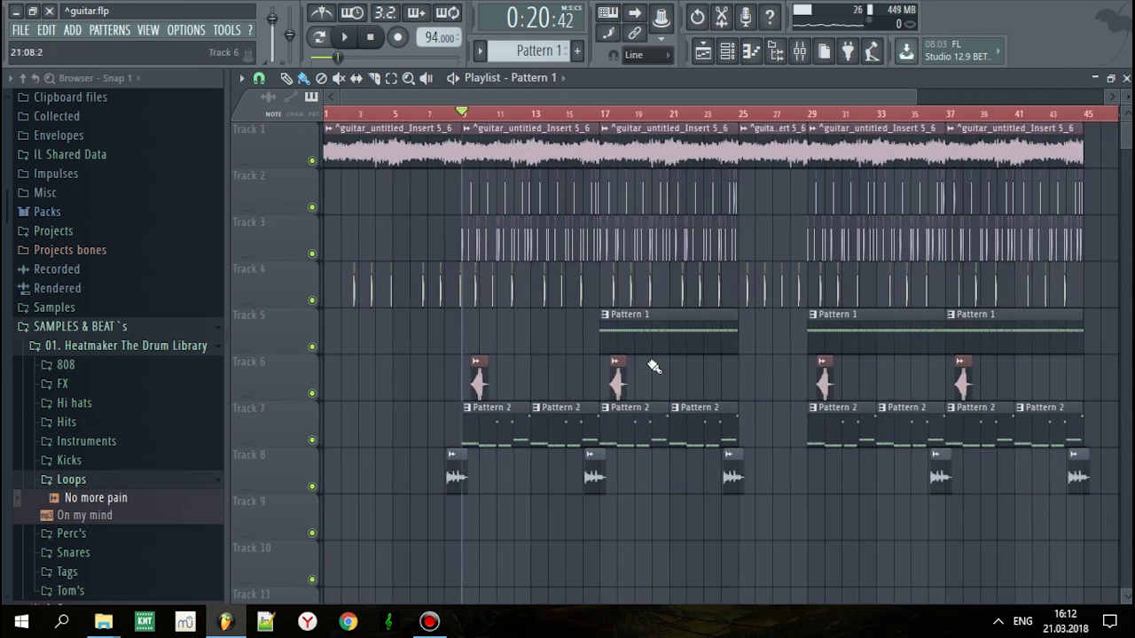
{"action": "scroll", "coordinate": [514, 354], "scroll_direction": "up", "scroll_amount": 1}
{"action": "scroll", "coordinate": [544, 355], "scroll_direction": "down", "scroll_amount": 2}
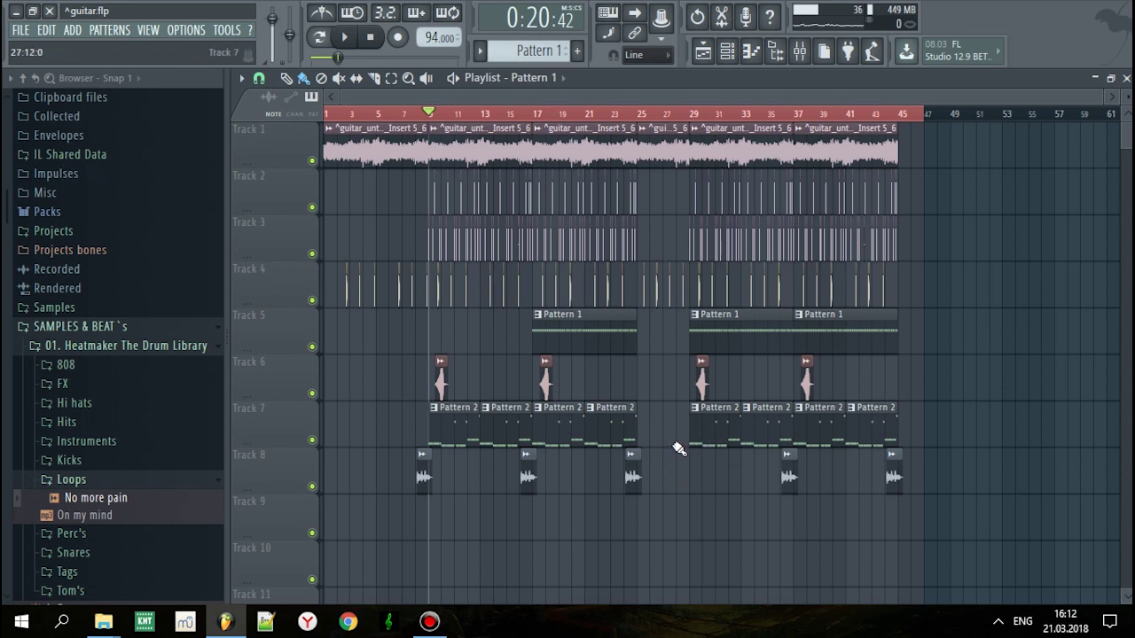
Solo the guitar on Track 1 while playing from bar 9, and unsolo it to hear the full beat
{"action": "left_click", "coordinate": [312, 161], "text": "ctrl"}
{"action": "key", "text": "space"}
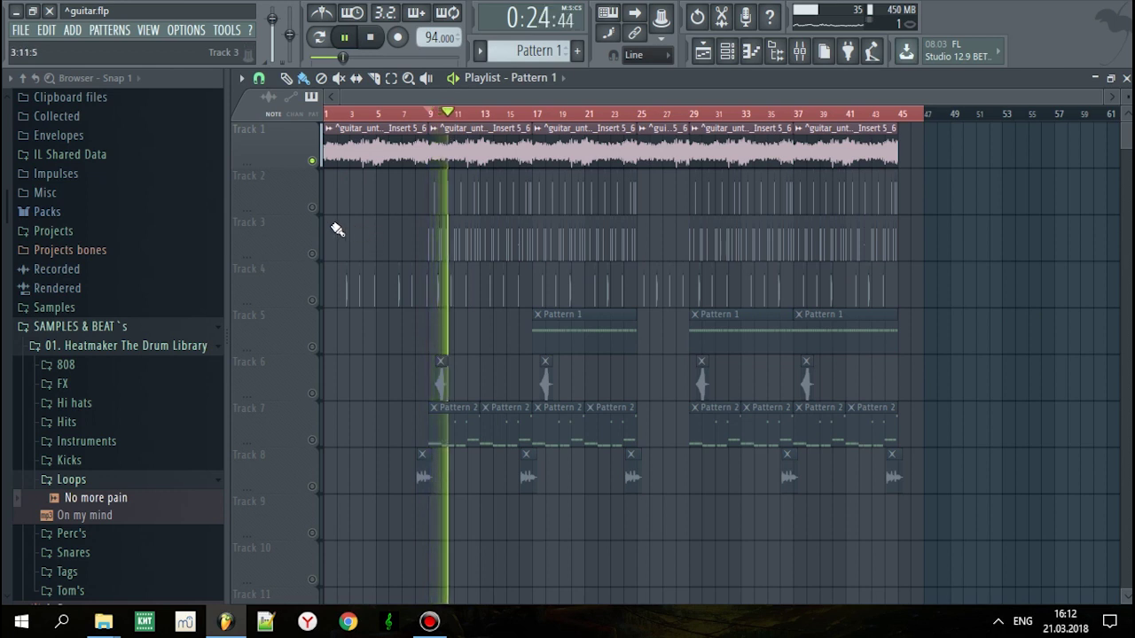
{"action": "left_click", "coordinate": [315, 163], "text": "ctrl"}
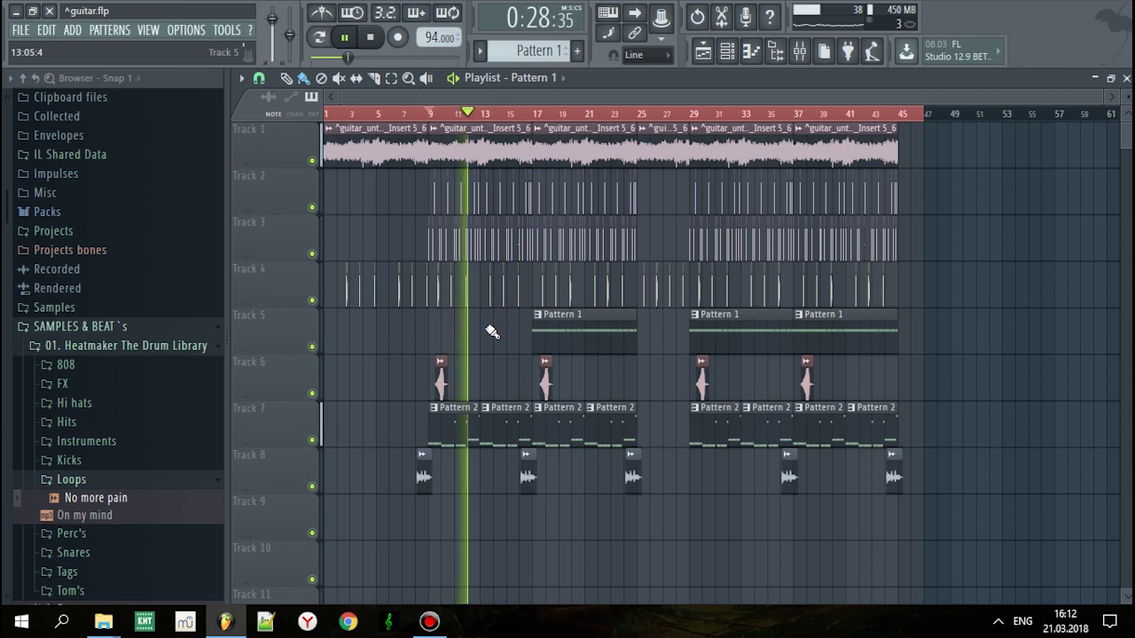
{"action": "key", "text": "space"}
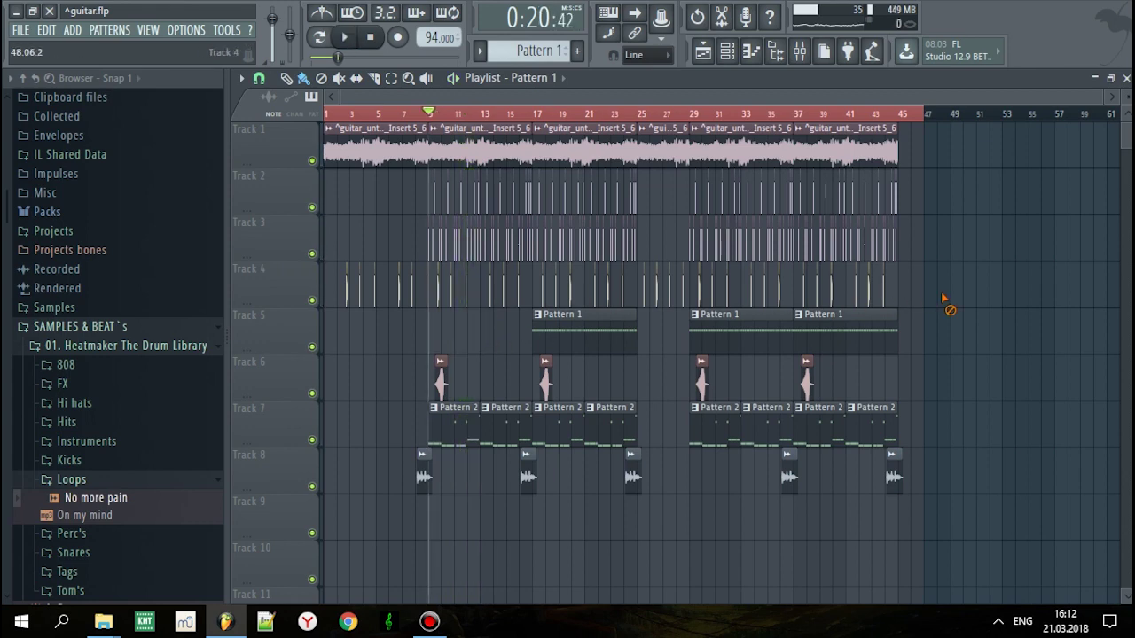
{"action": "left_click", "coordinate": [801, 52]}
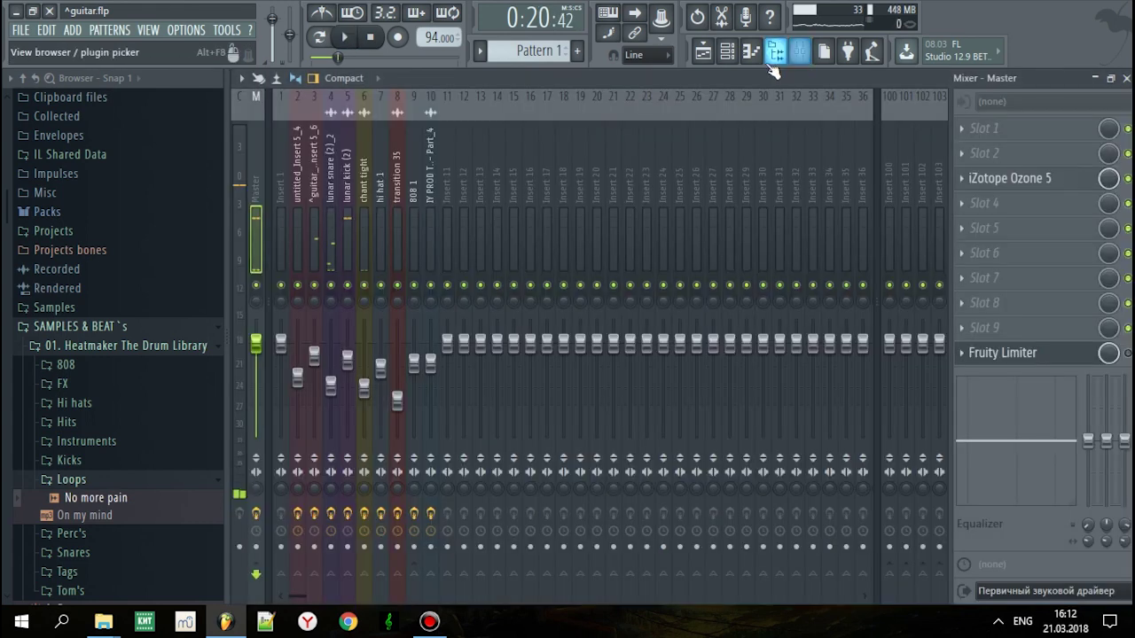
{"action": "left_click", "coordinate": [702, 54]}
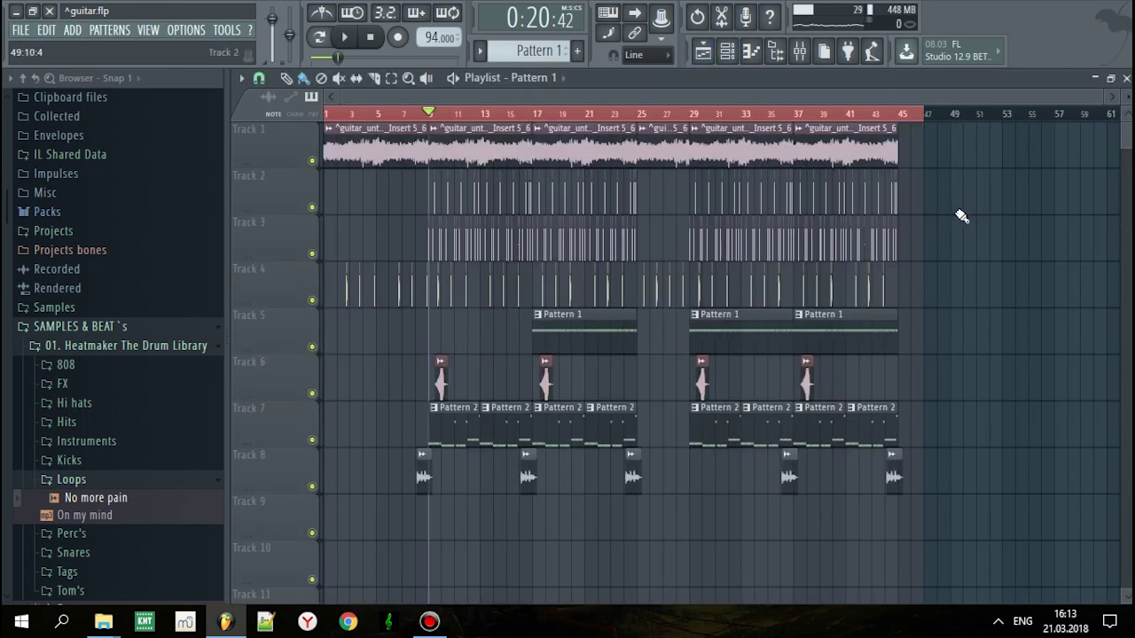
{"action": "left_click", "coordinate": [800, 52]}
Compare the soloed guitar on Track 1 with the full mix by replaying the playlist from bar 9
{"action": "left_click", "coordinate": [702, 53]}
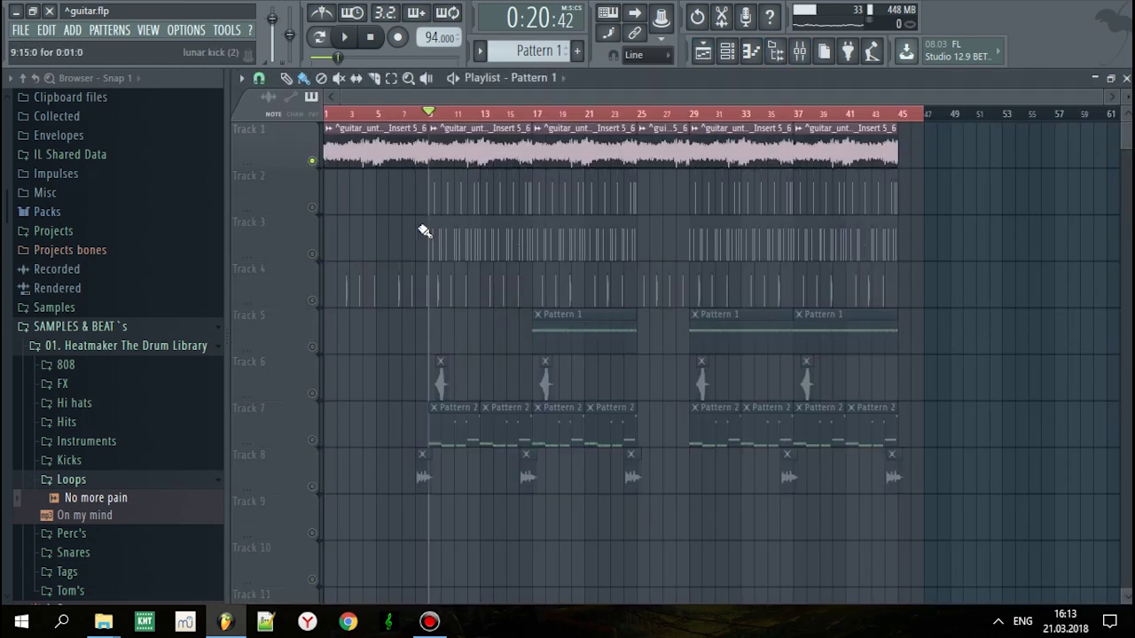
{"action": "key", "text": "space"}
{"action": "right_click", "coordinate": [315, 162]}
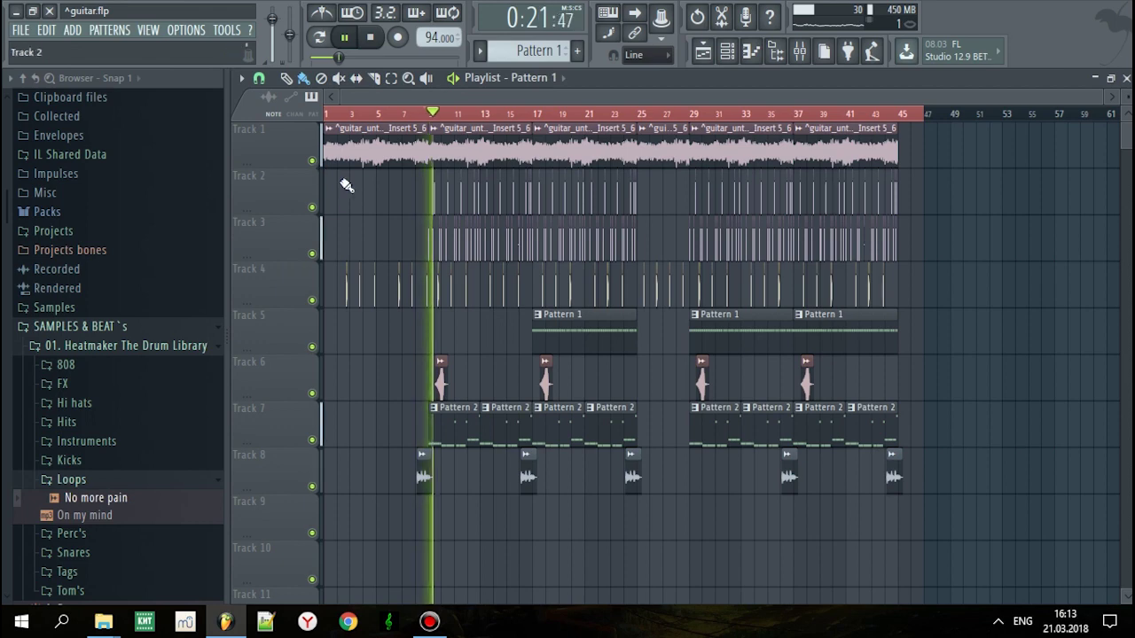
{"action": "scroll", "coordinate": [344, 222], "scroll_direction": "up", "scroll_amount": 2}
{"action": "key", "text": "space"}
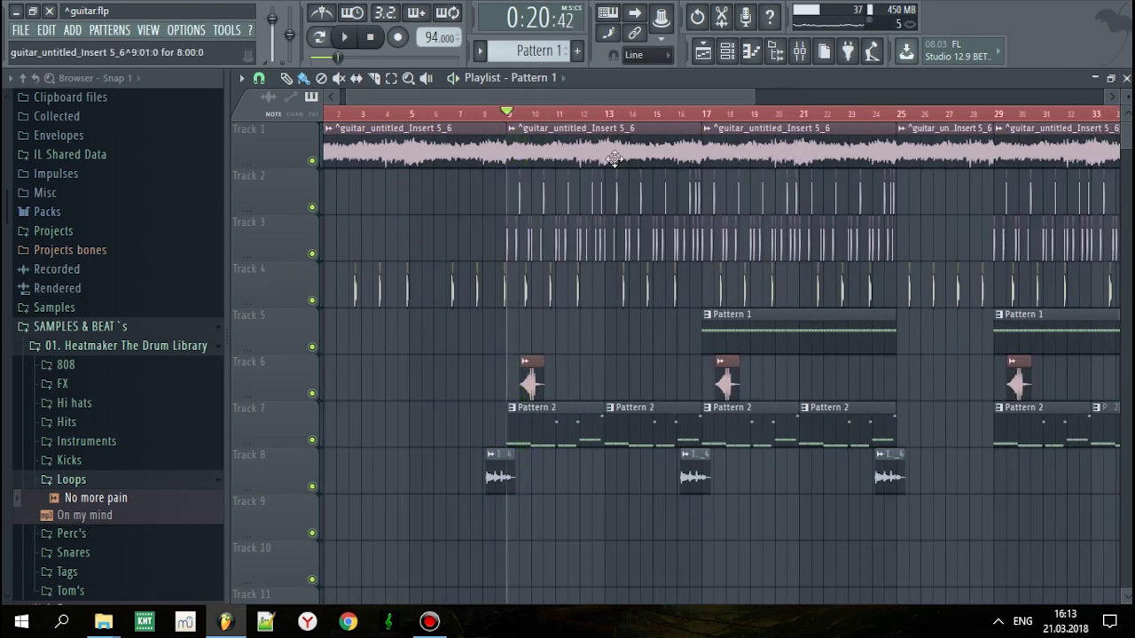
{"action": "key", "text": "space"}
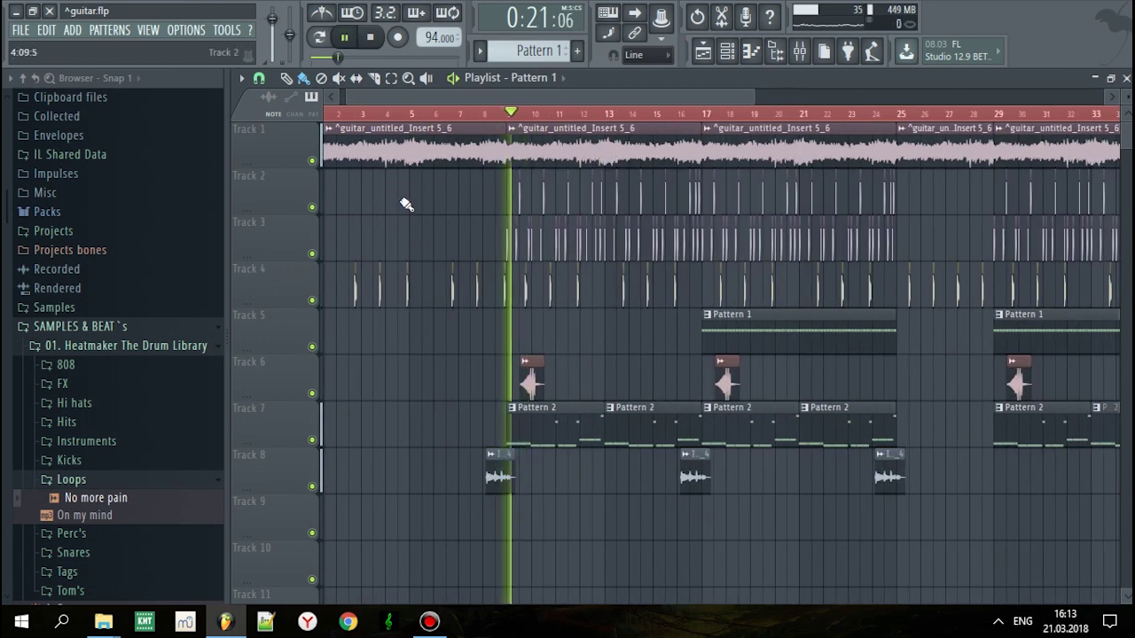
{"action": "key", "text": "space"}
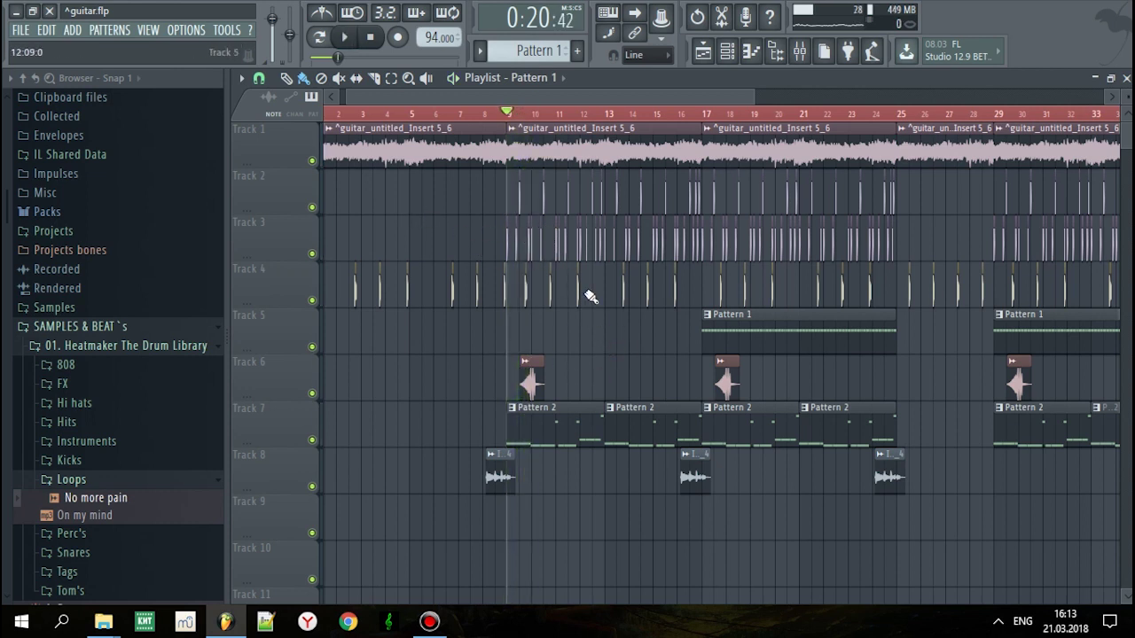
Play the beat with the mixer open, and set the guitar insert 3 volume to -5.1 dB (78%)
{"action": "key", "text": "space"}
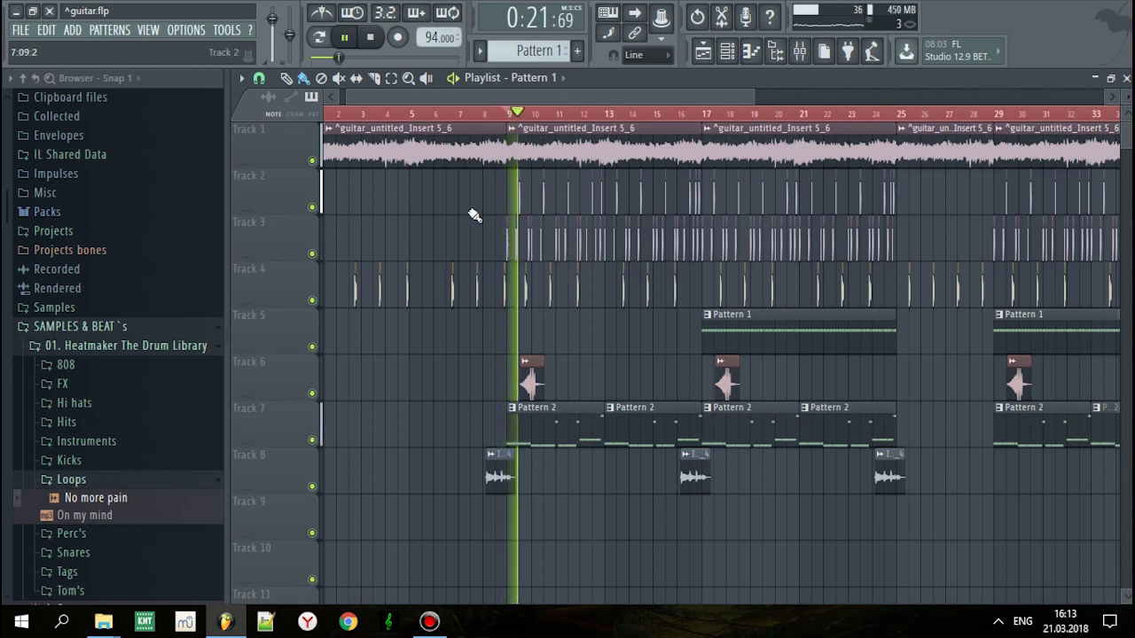
{"action": "left_click", "coordinate": [800, 51]}
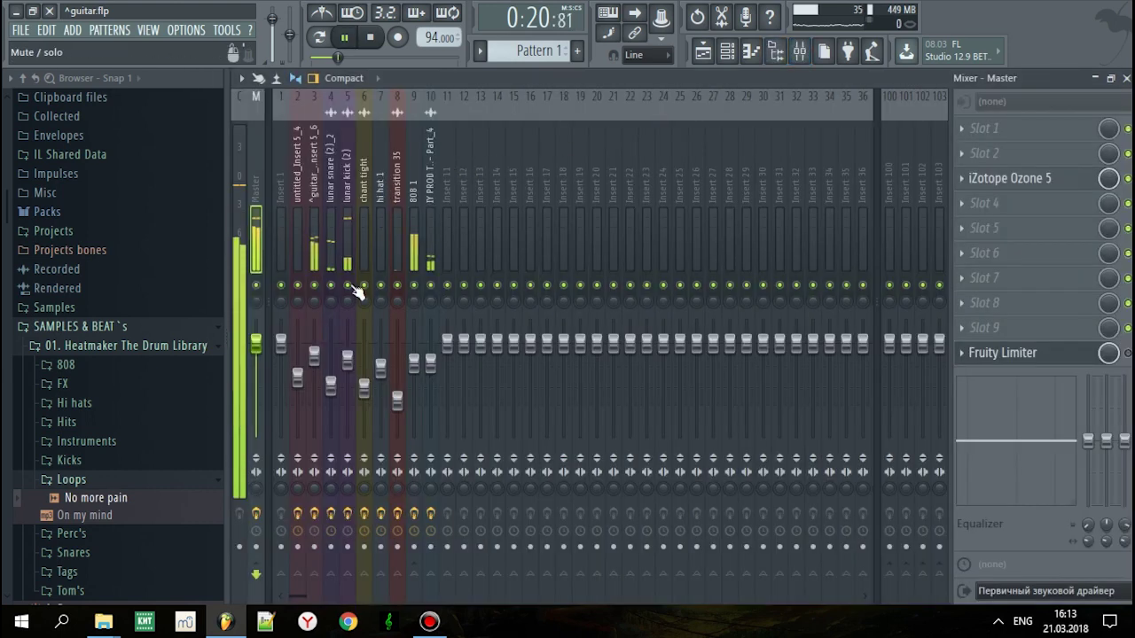
{"action": "left_click", "coordinate": [314, 245]}
{"action": "key", "text": "space"}
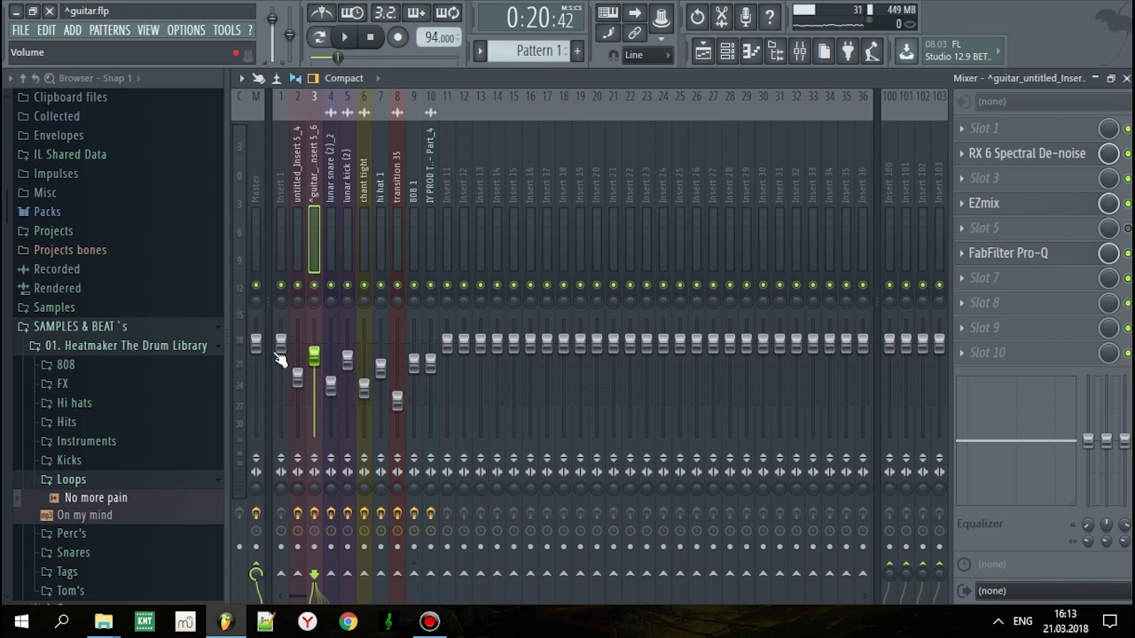
{"action": "mouse_move", "coordinate": [314, 332]}
{"action": "left_mouse_down"}
{"action": "mouse_move", "coordinate": [315, 307]}
{"action": "mouse_move", "coordinate": [315, 384]}
{"action": "mouse_move", "coordinate": [315, 339]}
{"action": "left_mouse_up"}
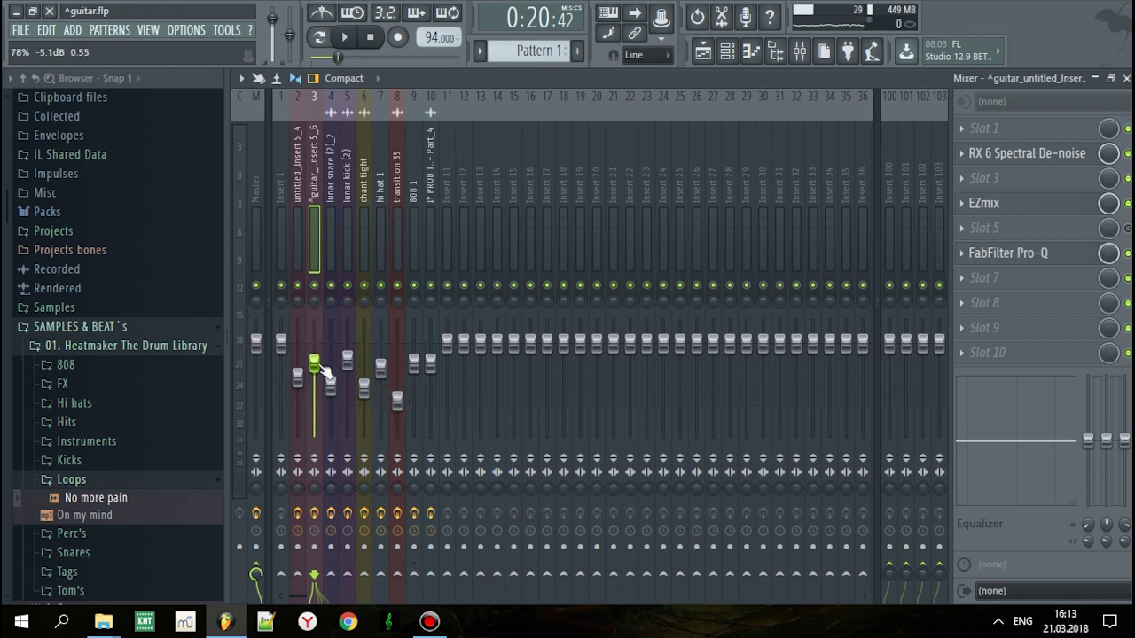
Return to the playlist with the whole arrangement in view, and play the beat from the beginning
{"action": "left_click", "coordinate": [705, 51]}
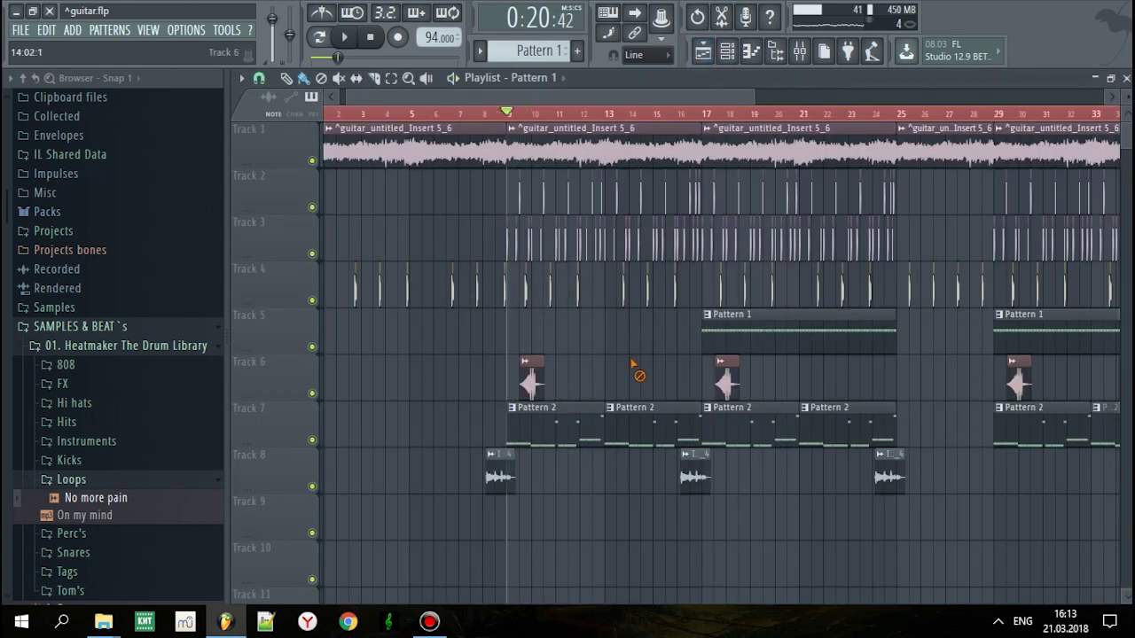
{"action": "scroll", "coordinate": [632, 366], "scroll_direction": "down", "scroll_amount": 2}
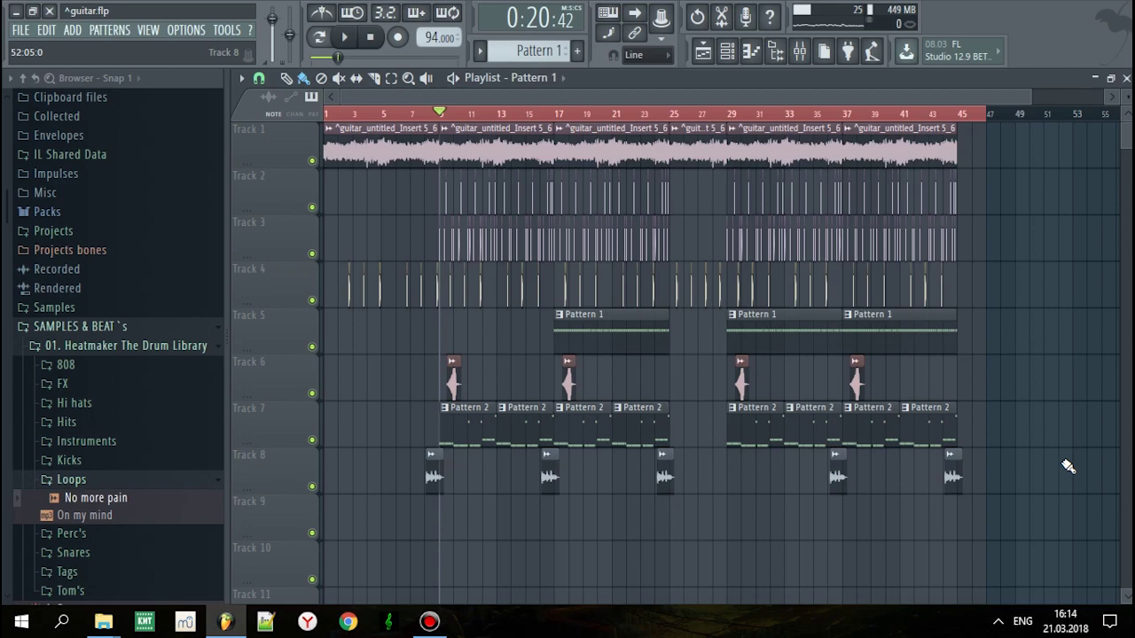
{"action": "key", "text": "space"}
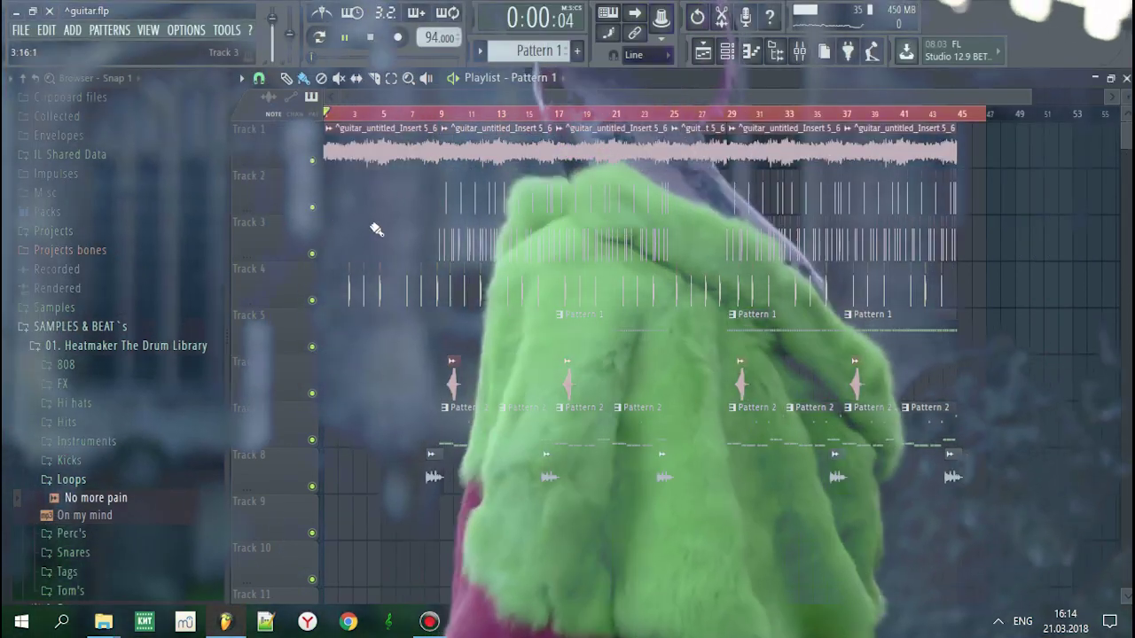